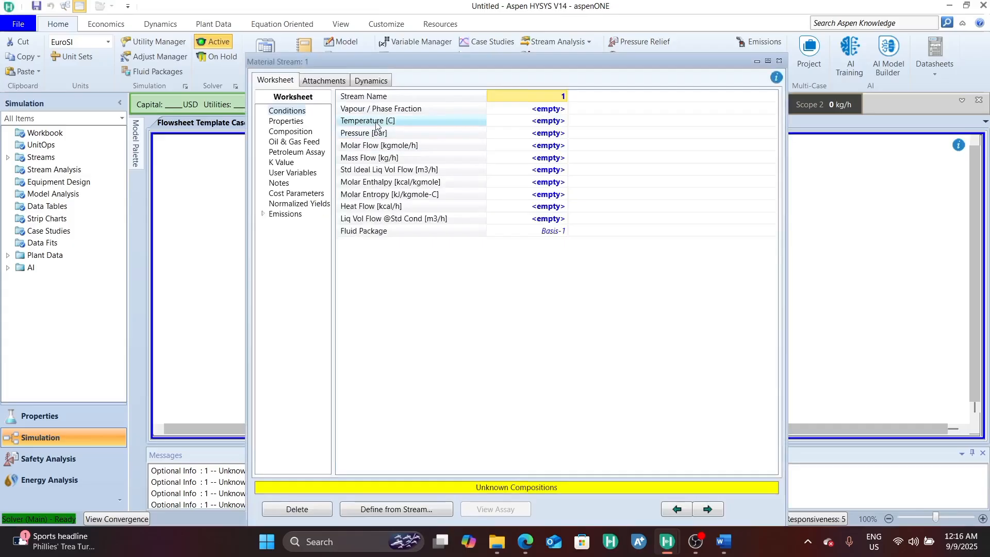
Review the property package selected for fluid package Basis-1 and return to the simulation environment.
left_click_drag(425, 61, 393, 44)
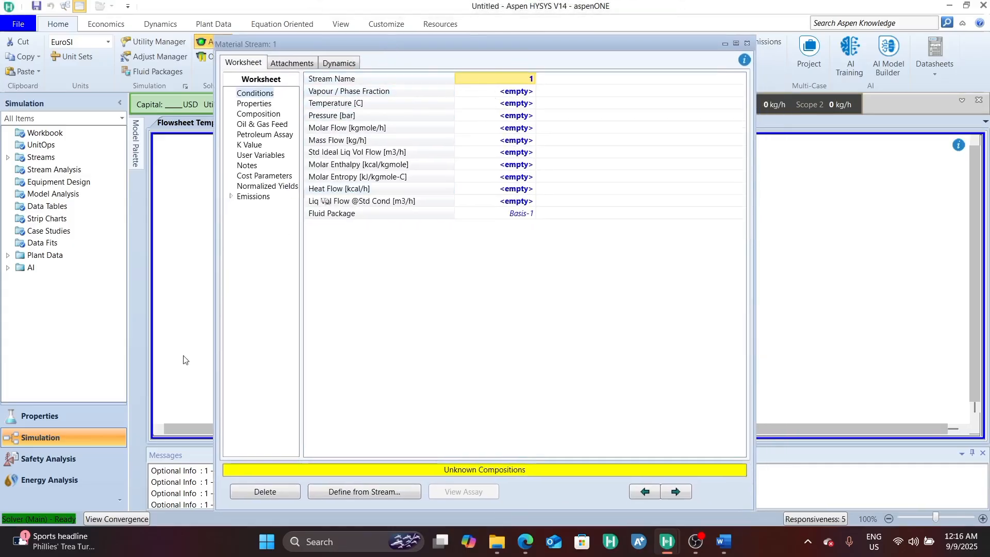
left_click(66, 422)
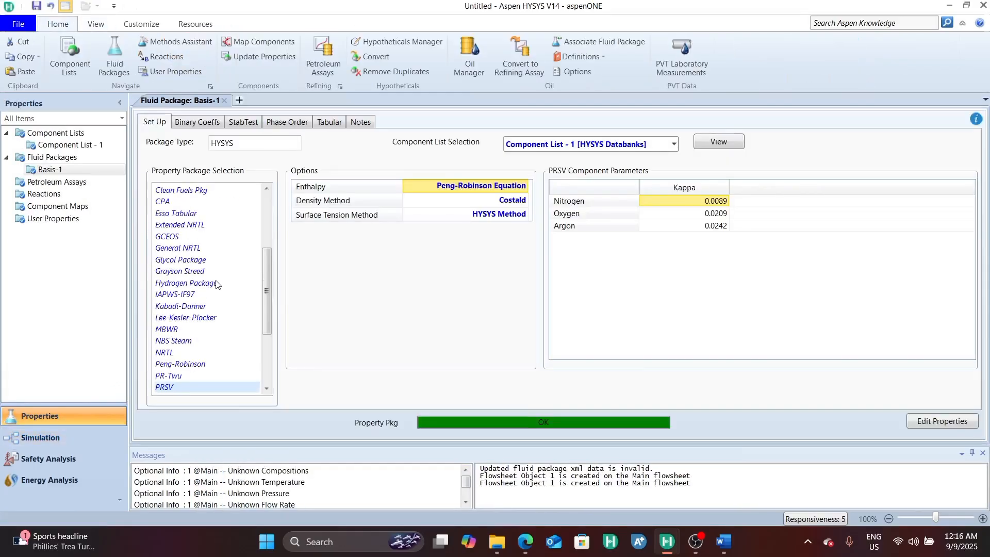
left_click_drag(267, 281, 264, 295)
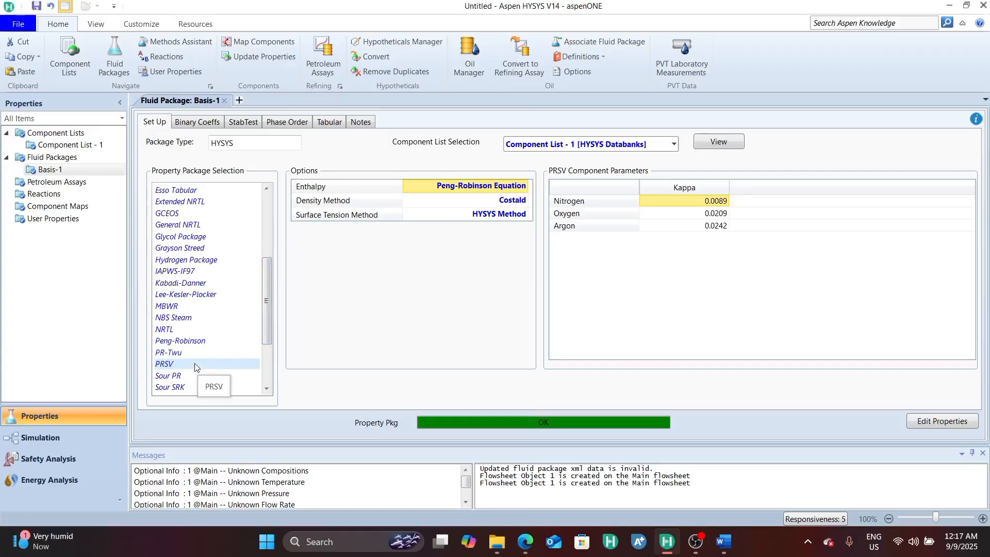
left_click(85, 442)
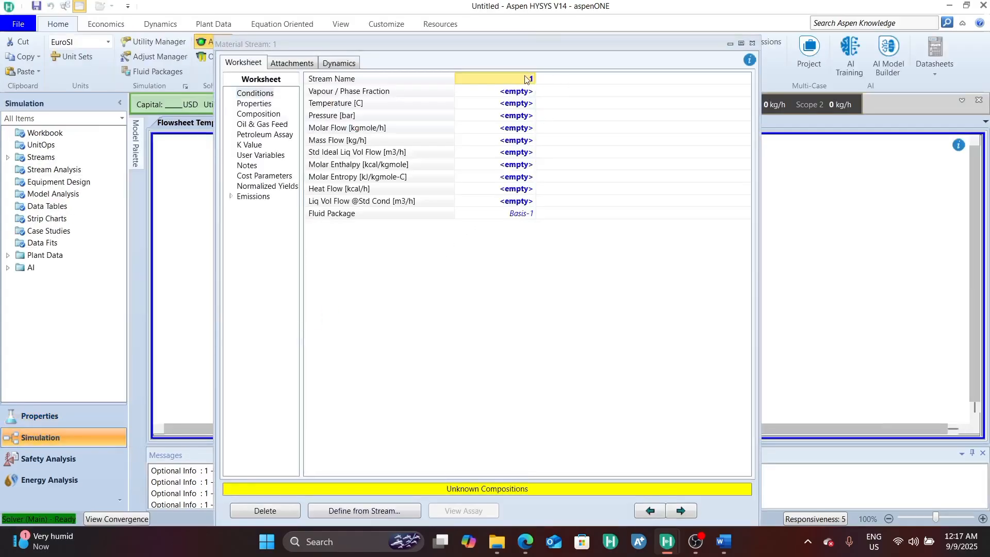
Rename material stream 1 as AIR.
left_click(526, 77)
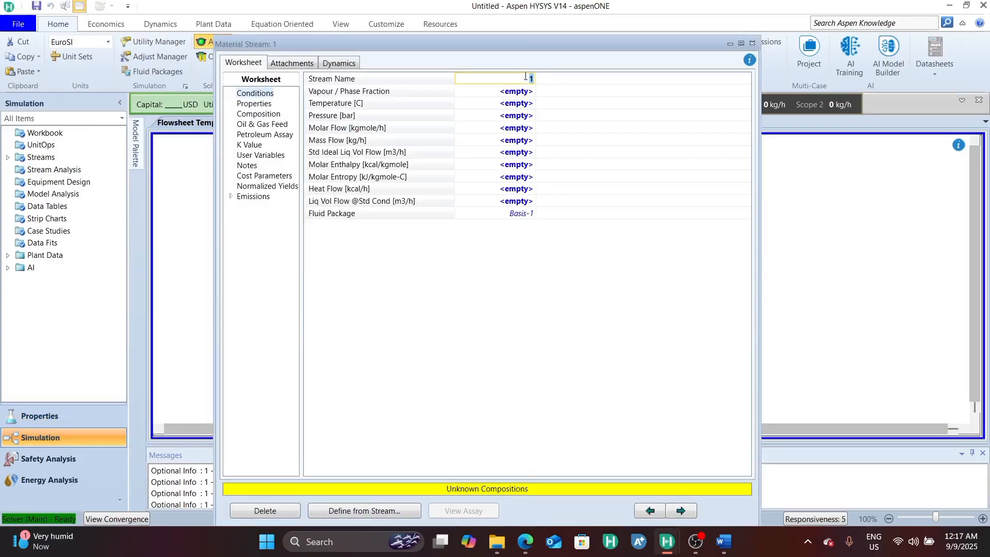
type("AIR")
key("Return")
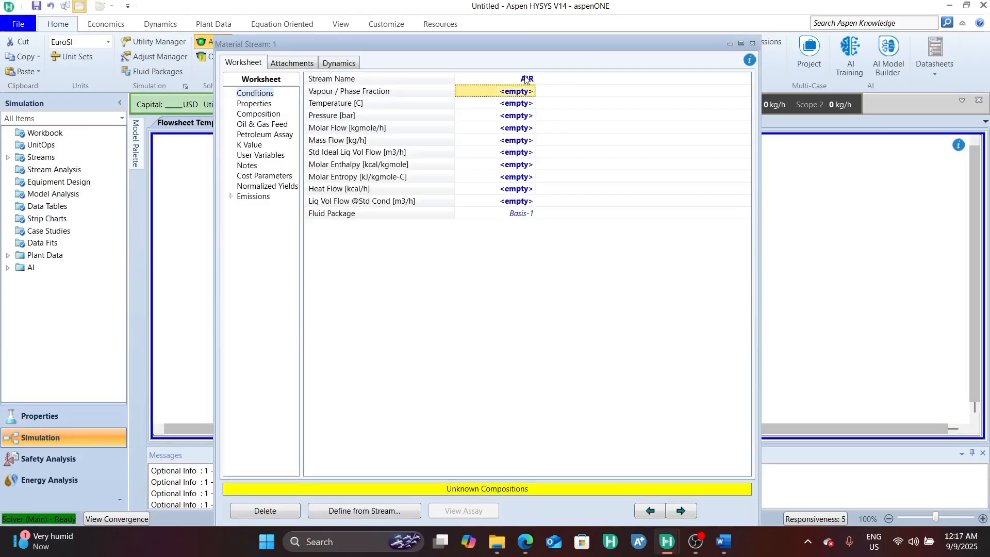
Define the AIR stream's composition with mole fractions of 0.781 nitrogen, 0.209 oxygen and 0.01 argon.
left_click(264, 116)
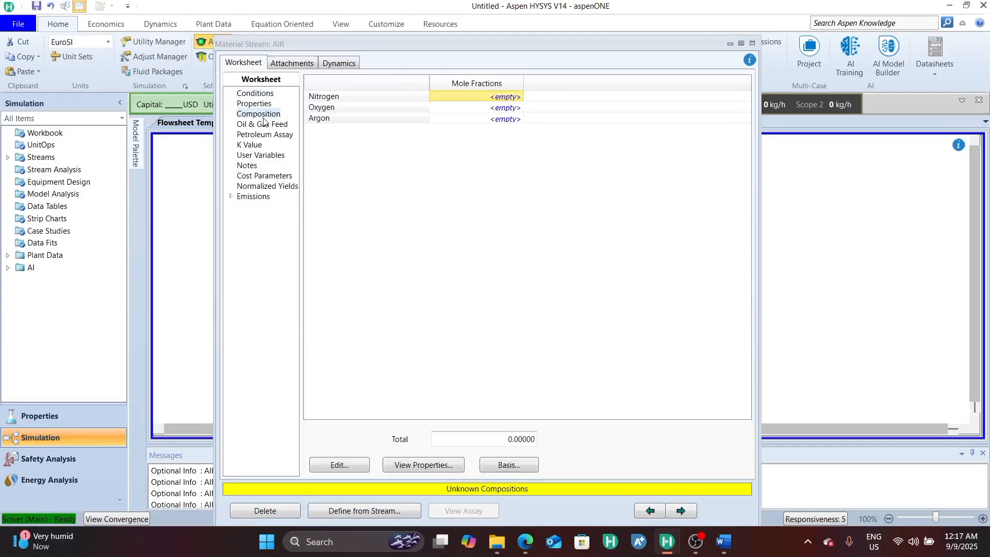
left_click(510, 98)
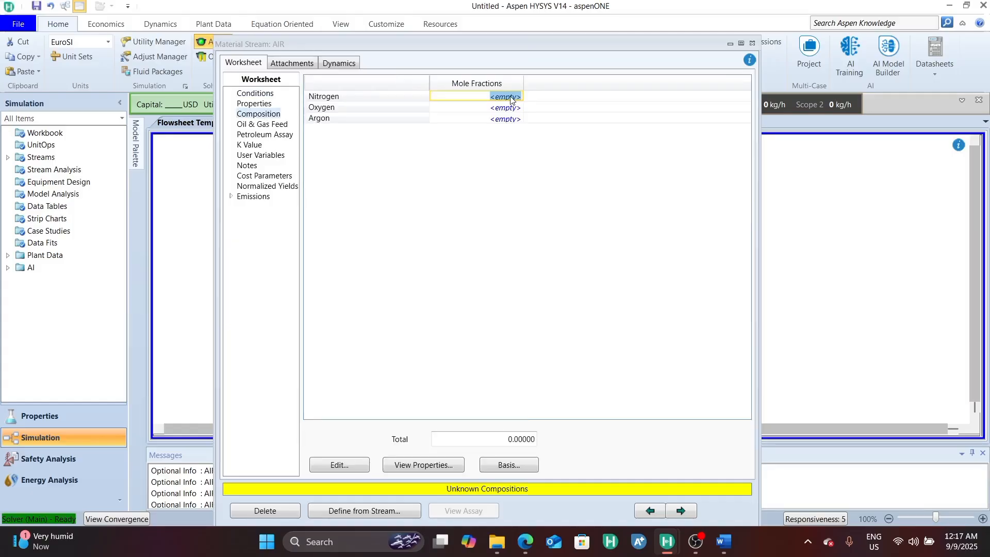
type("0.781")
key("Return")
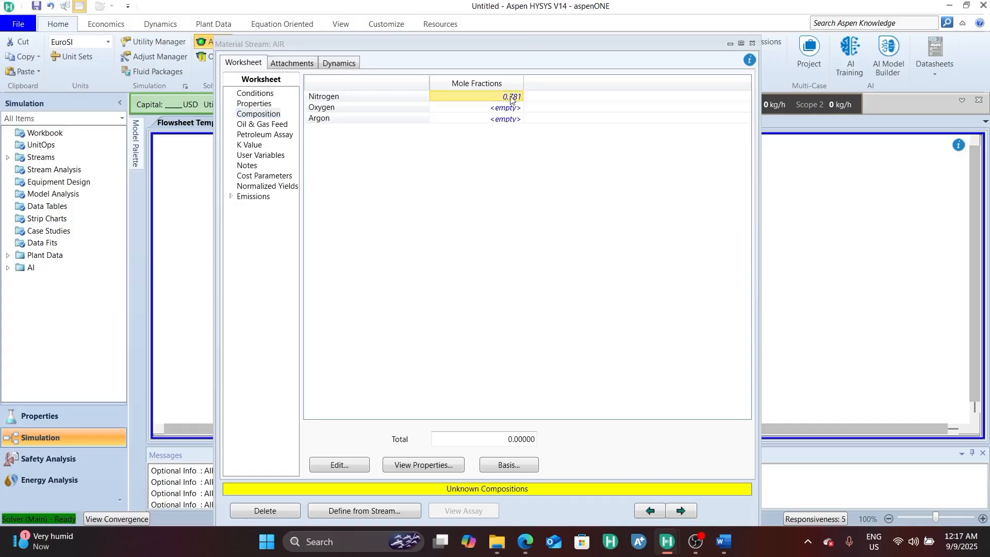
type("0.")
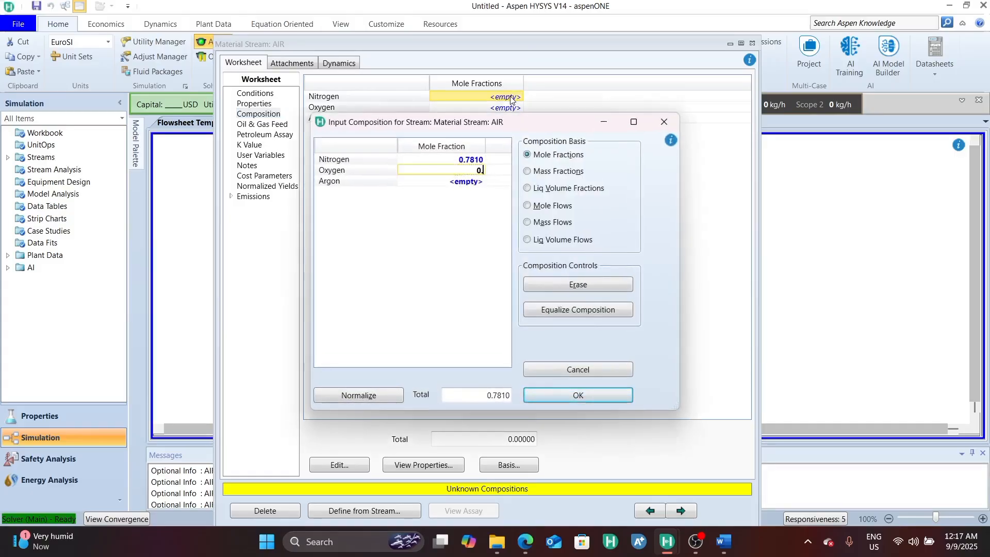
type("209")
key("Return")
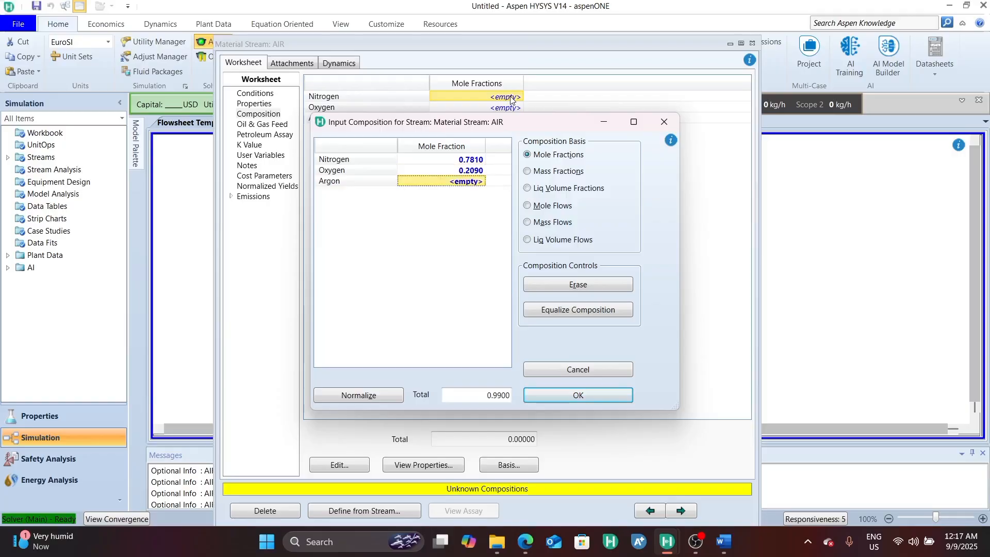
type("0.01")
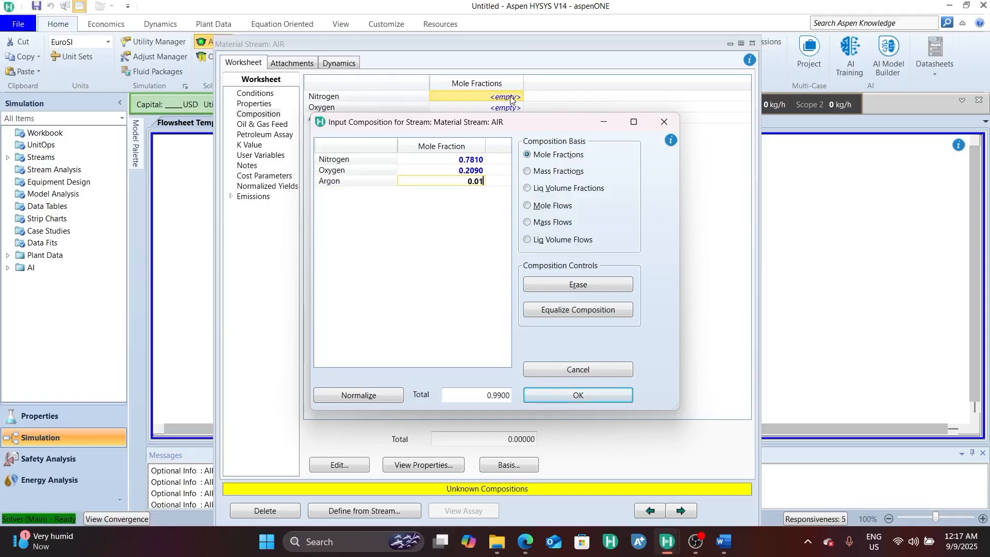
key("Return")
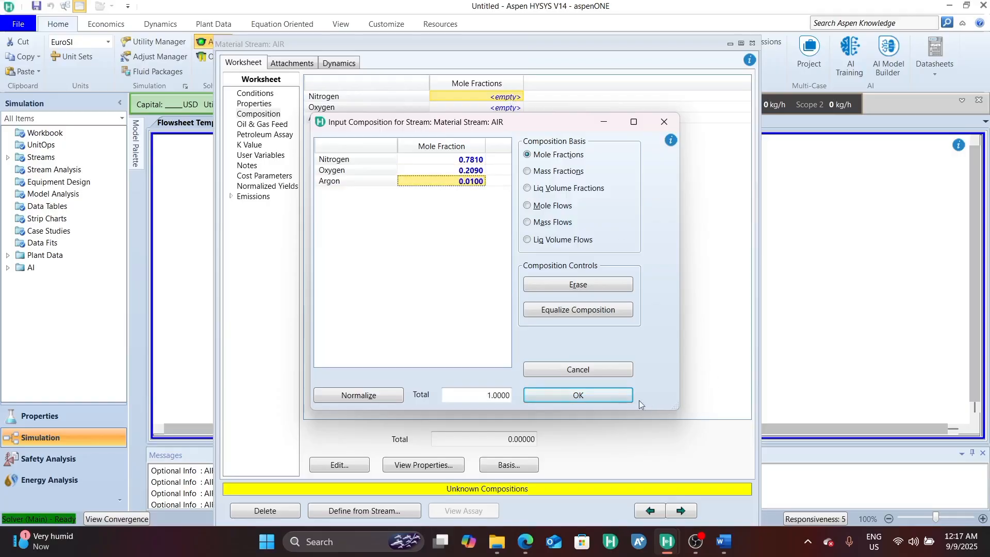
left_click(593, 395)
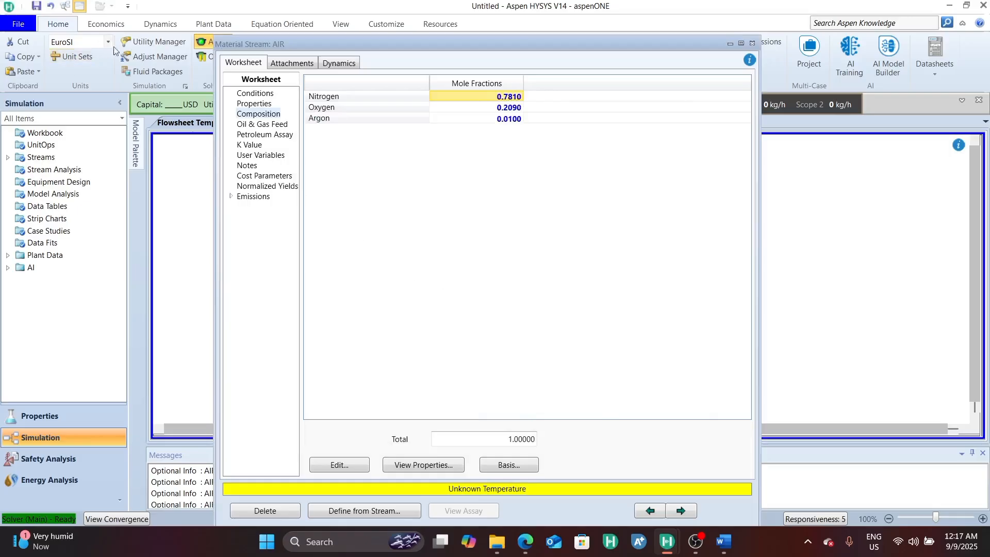
Set the AIR stream's conditions to 25 C, 1 bar and a molar flow of 1000 kgmole/h, and close its window.
left_click(256, 94)
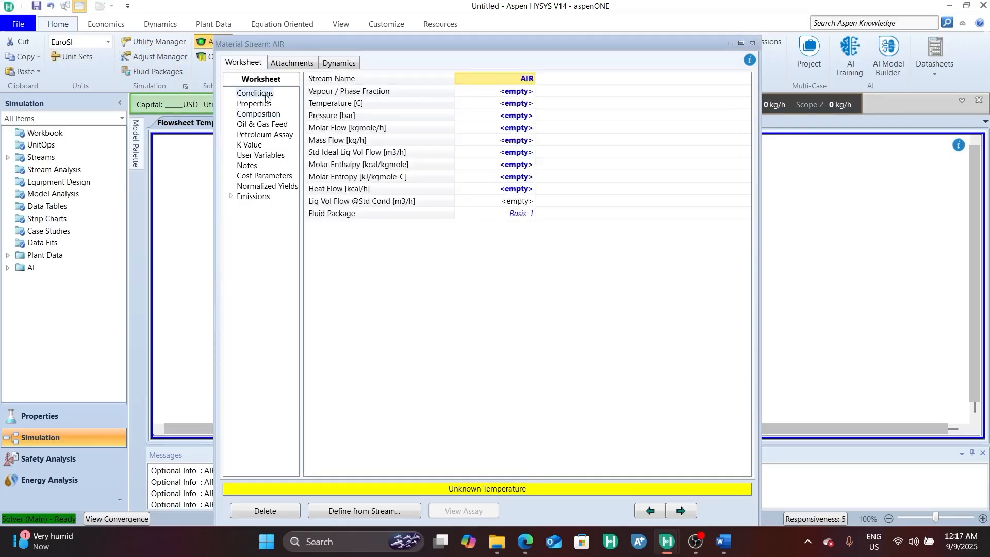
left_click(527, 103)
type("2")
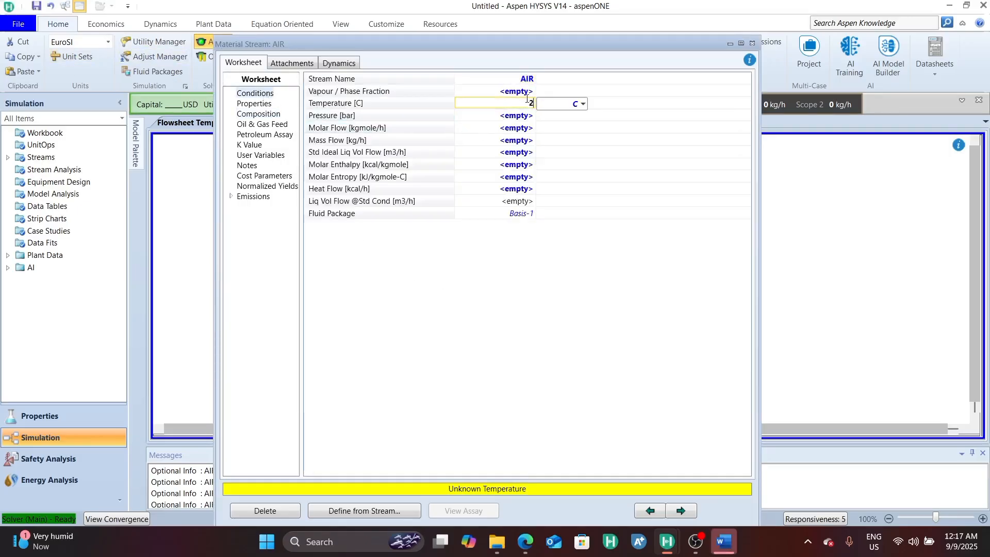
type("5")
left_click(508, 118)
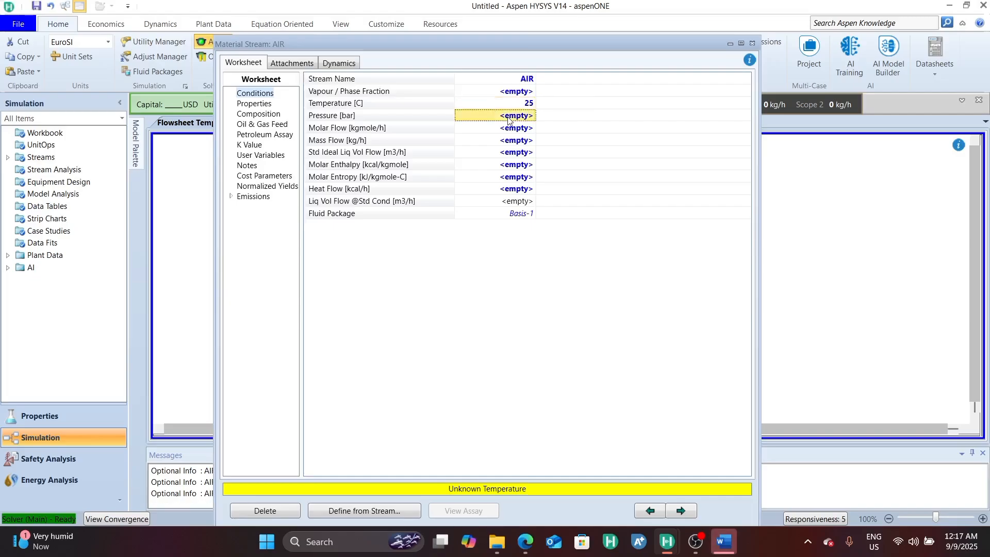
type("1")
key("Return")
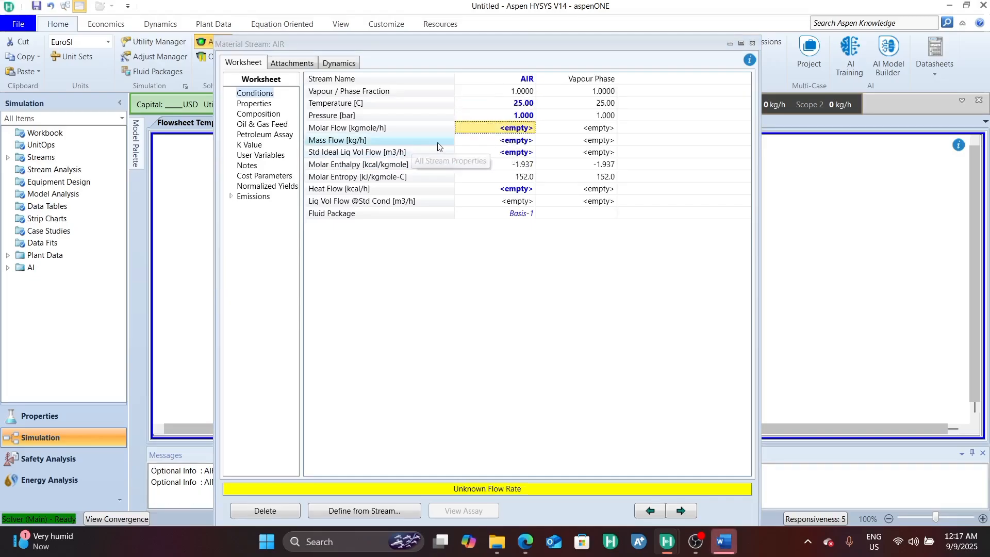
type("1000")
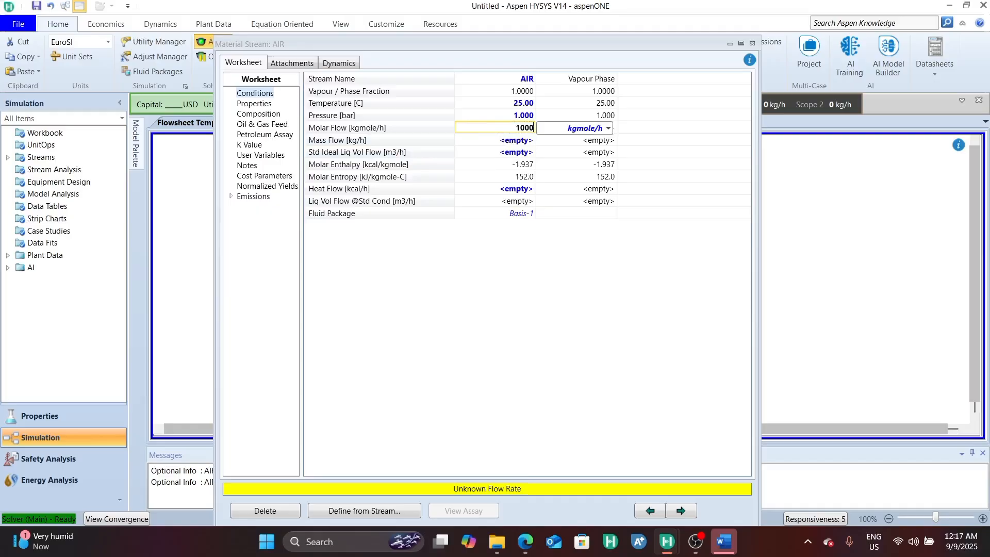
key("Return")
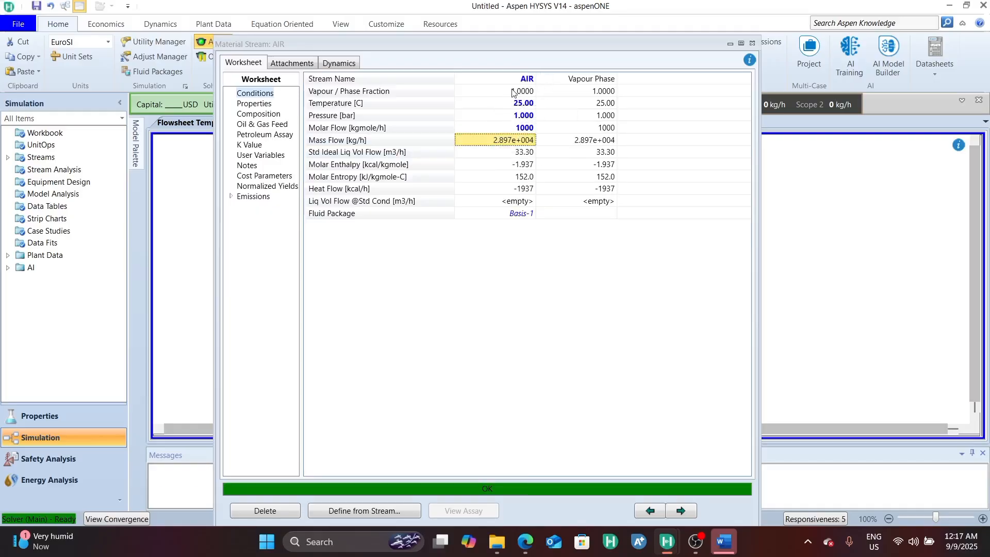
left_click(753, 44)
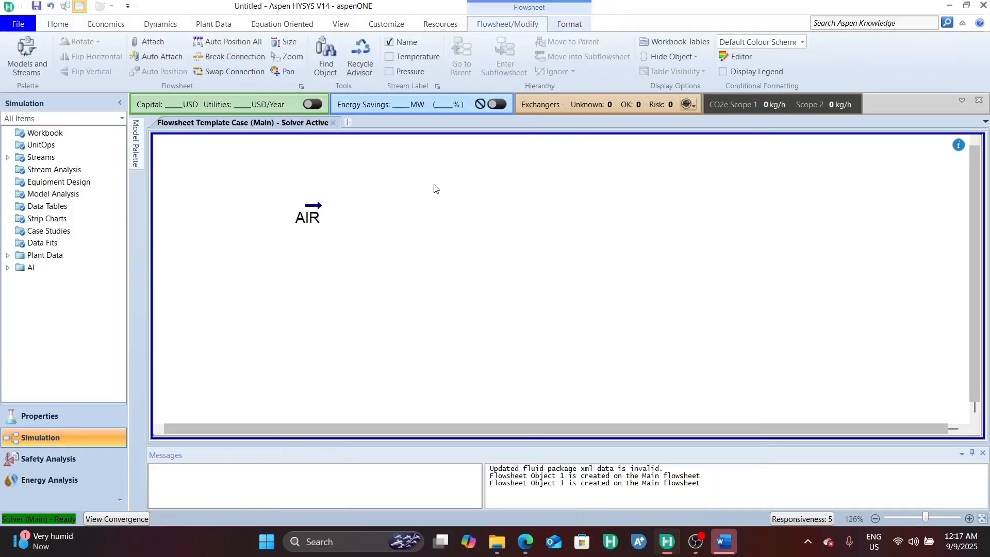
Add a compressor to the flowsheet and arrange it just downstream of and slightly below the AIR stream.
left_click_drag(316, 210, 255, 207)
left_click(316, 225)
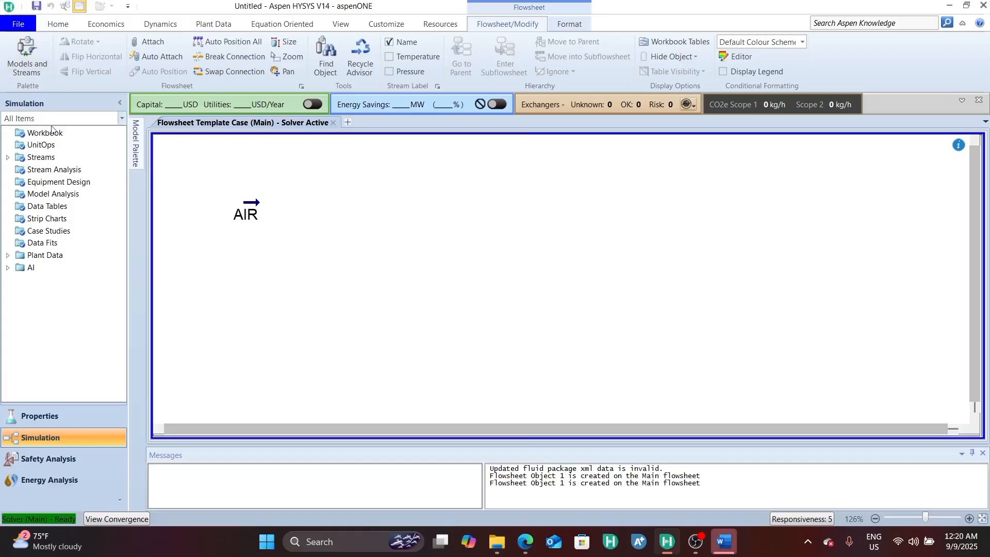
mouse_move(137, 164)
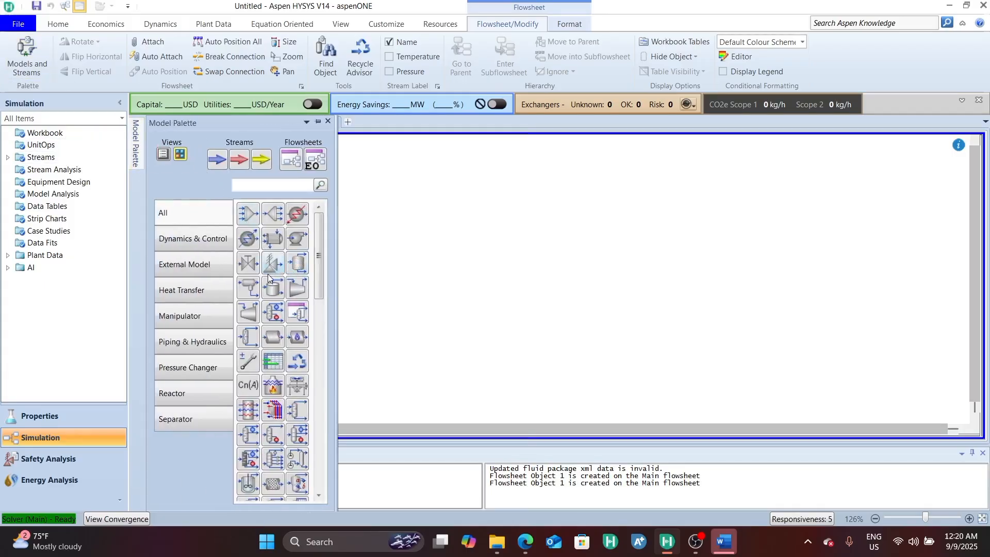
left_click_drag(298, 287, 371, 232)
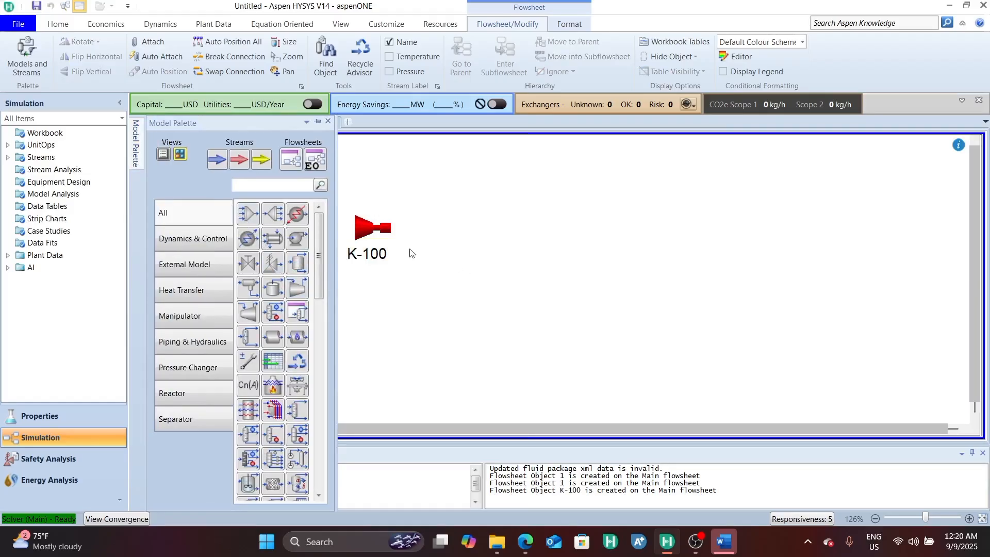
left_click_drag(320, 257, 316, 255)
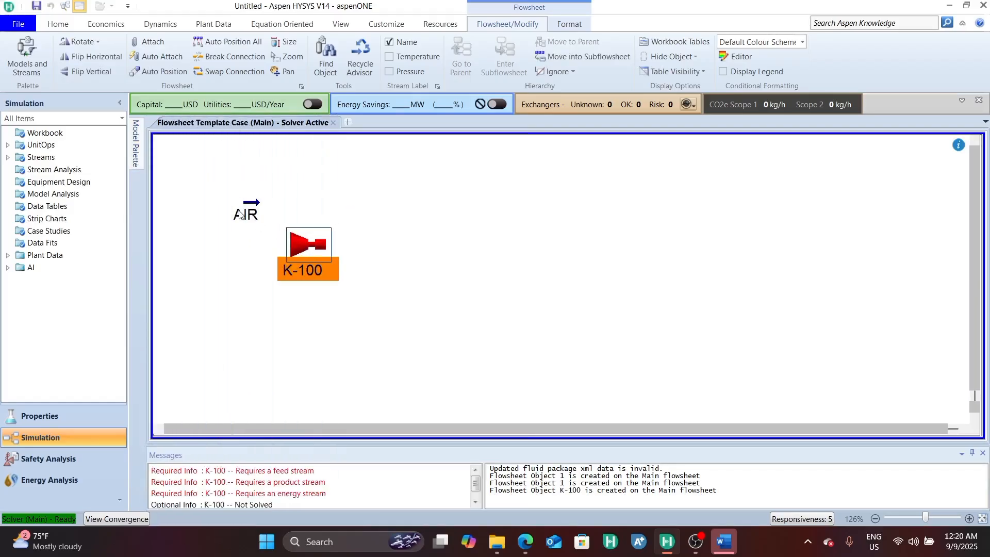
left_click_drag(240, 214, 205, 205)
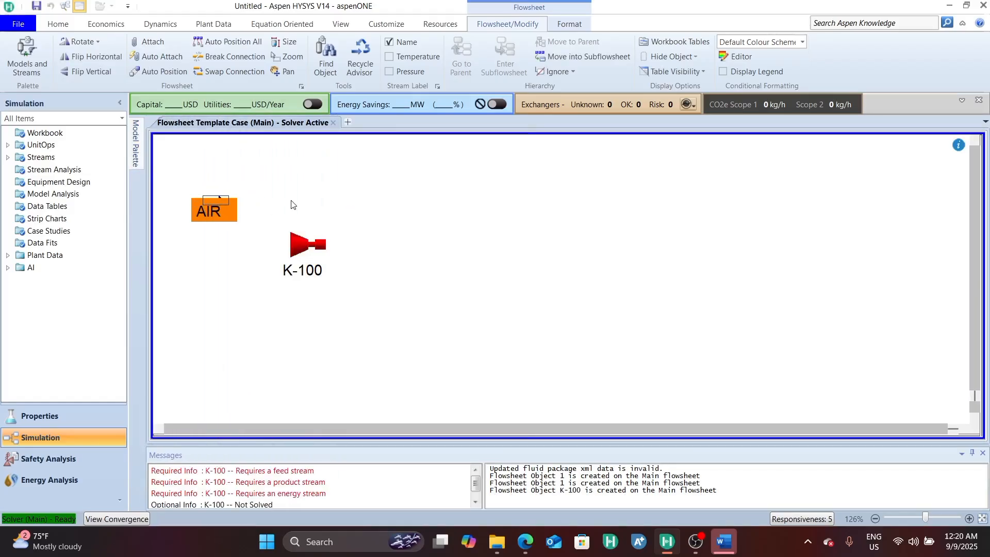
left_click(292, 254)
left_click_drag(264, 253, 264, 249)
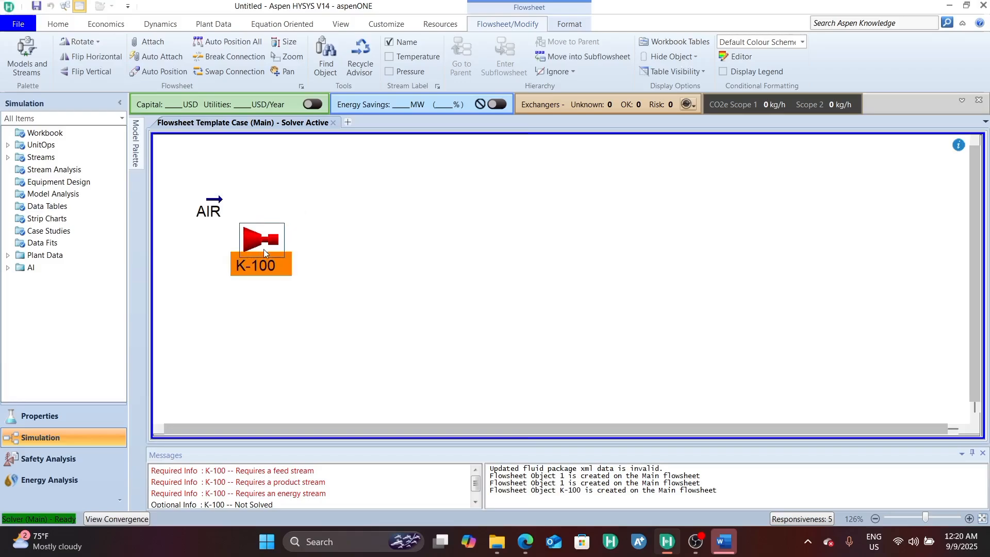
mouse_move(212, 208)
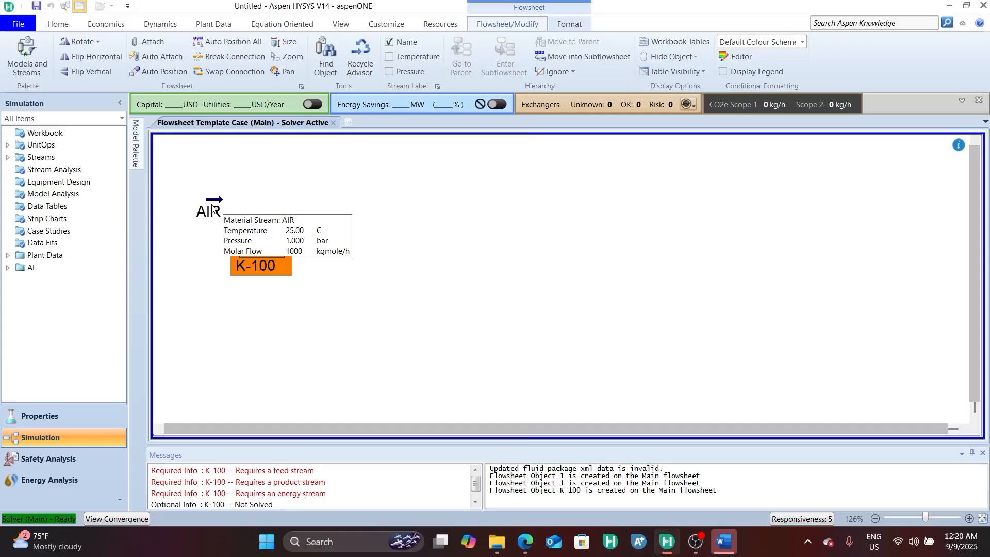
left_click(285, 188)
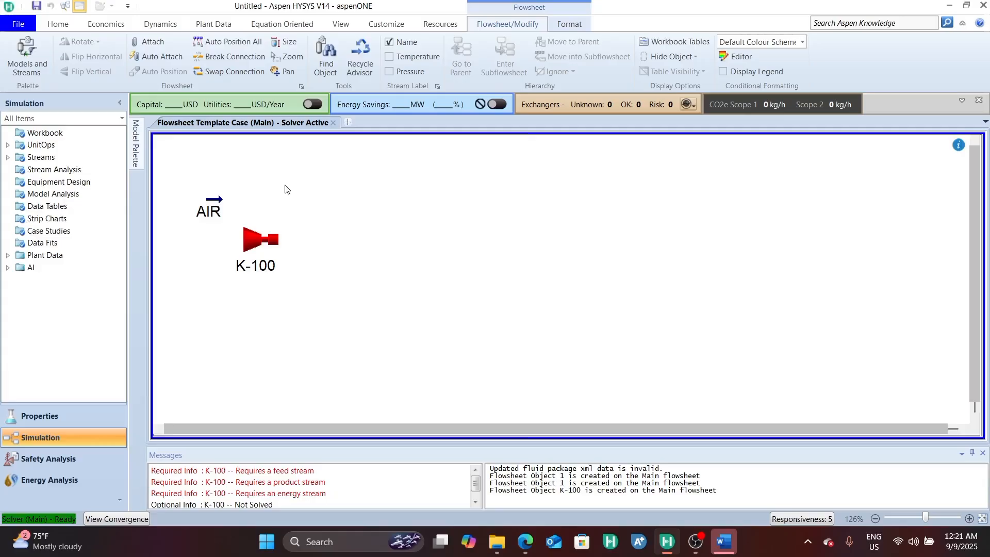
Connect compressor K-100 with AIR as its inlet, a new energy stream E-COMP1 and a new outlet stream COMPRESSED AIR 1.
double_click(256, 246)
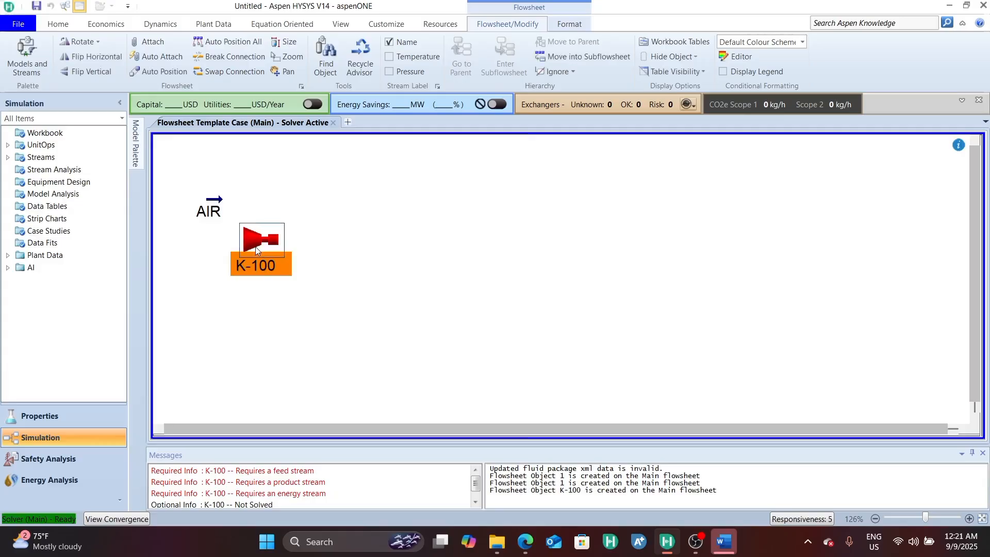
left_click(219, 201)
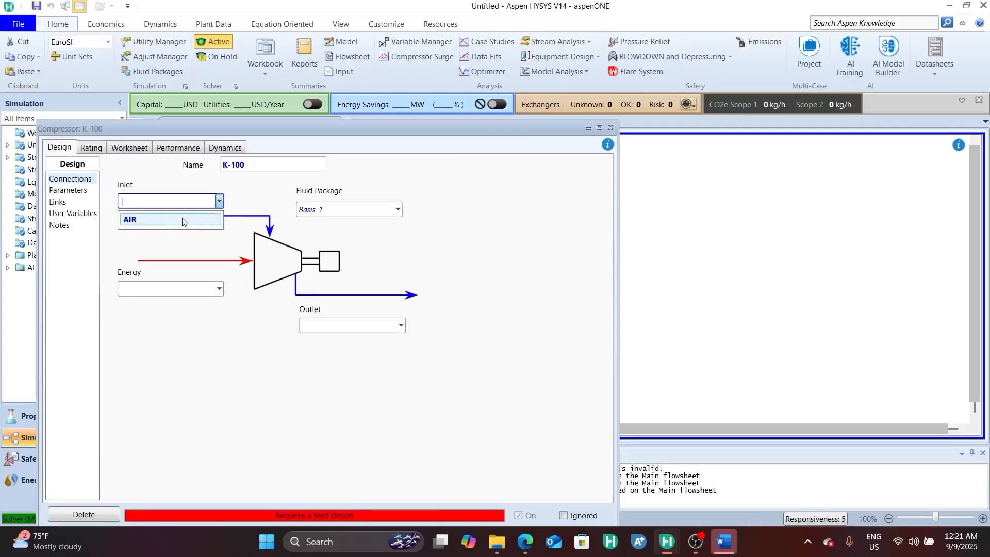
left_click(181, 217)
left_click(169, 287)
type("E")
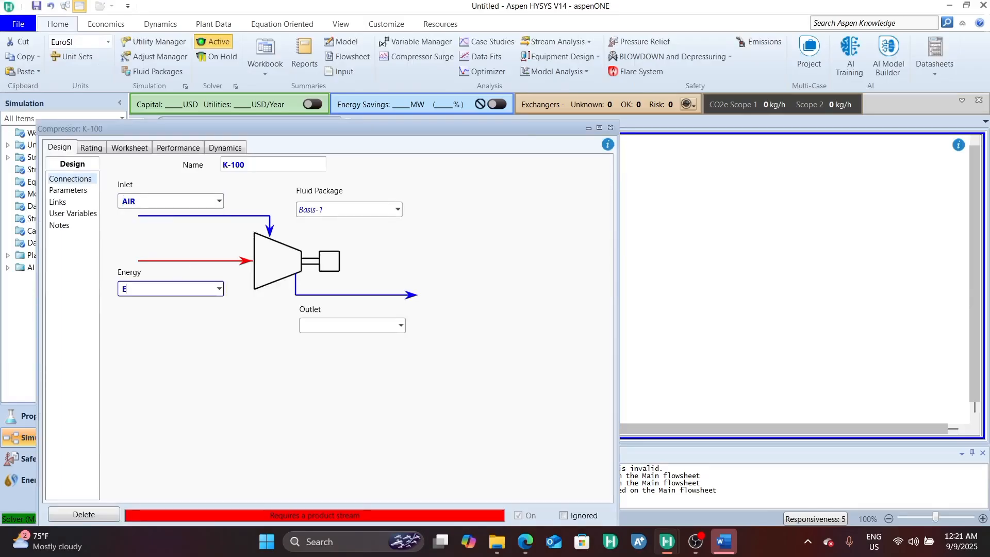
type("-CCOMP1")
key("BackSpace")
key("Return")
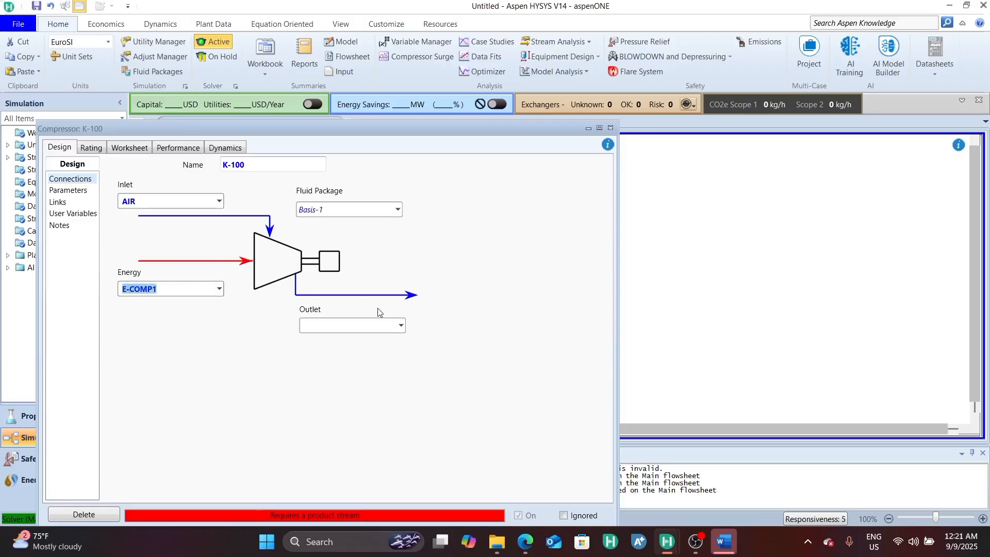
left_click(376, 326)
type("CO")
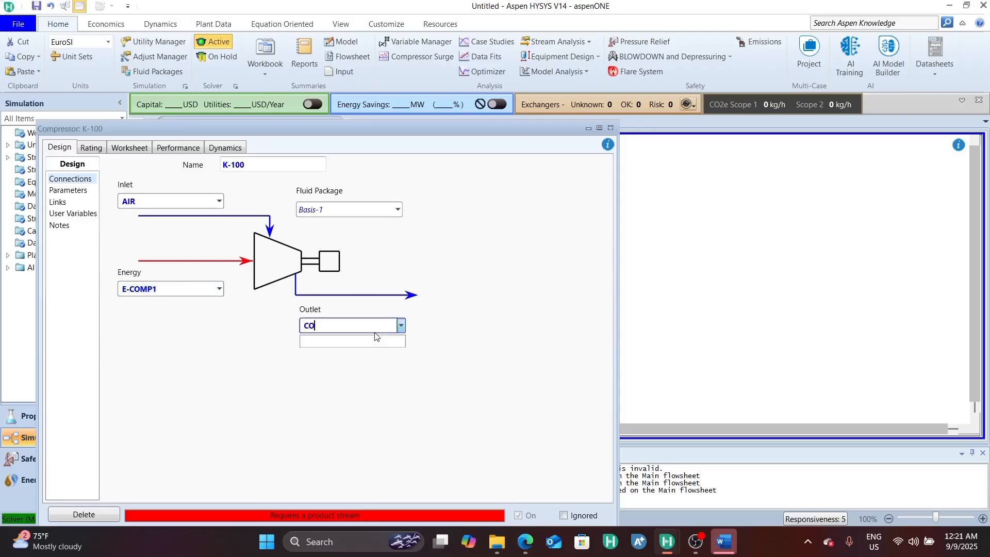
type("MPRESSED AIR 1")
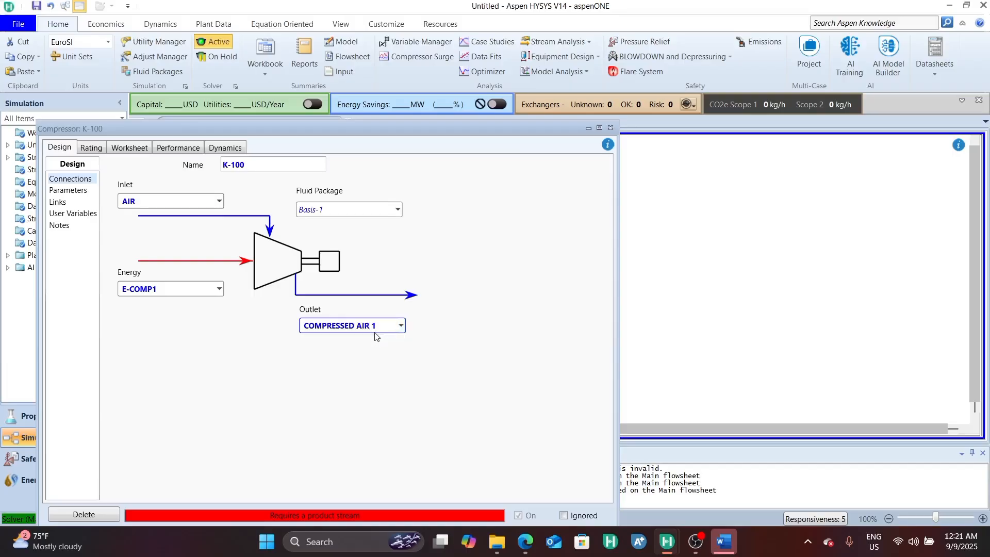
Set the compressor's Delta P to 2.5 bar, check its inlet and outlet stream conditions, and close its window.
left_click(66, 191)
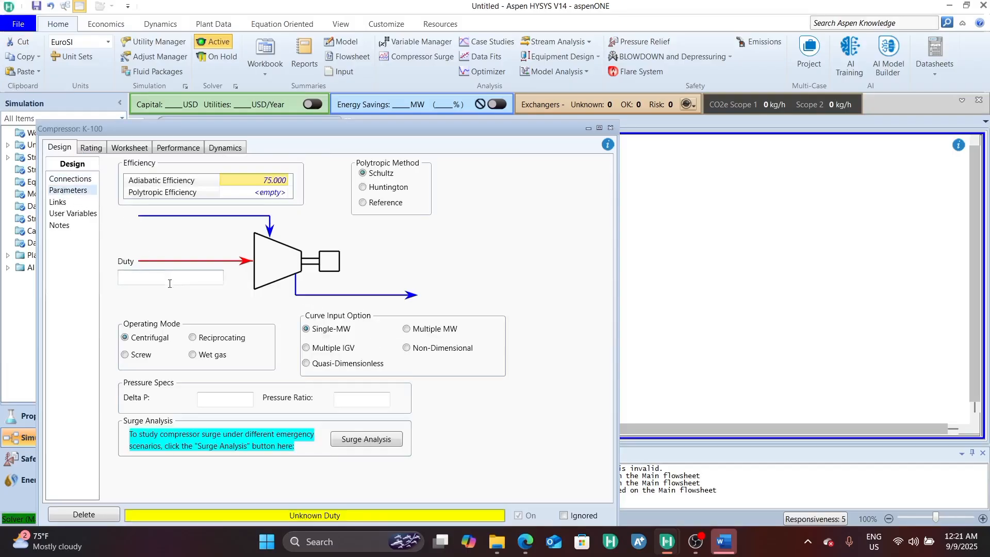
left_click(213, 395)
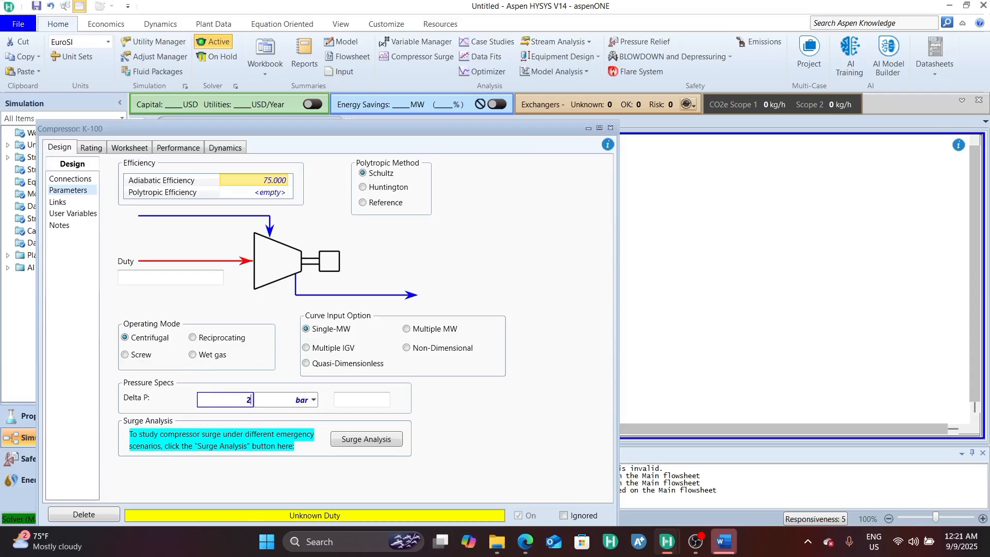
type("2.5")
key("Return")
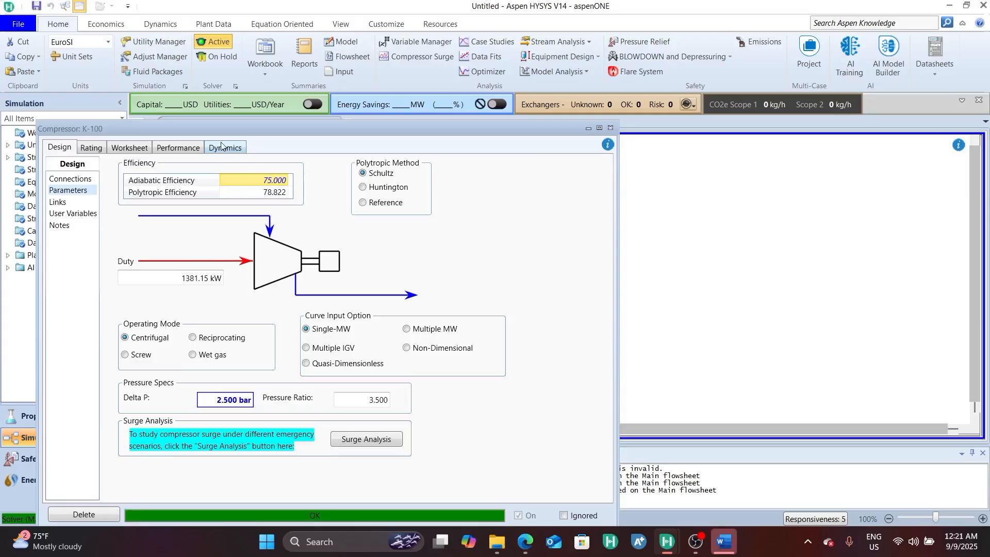
left_click(130, 148)
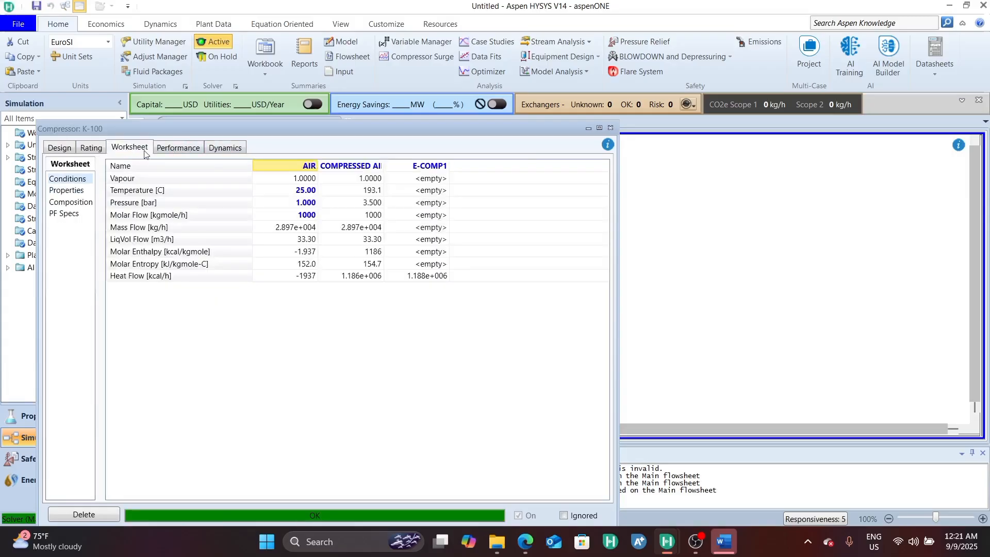
left_click(374, 204)
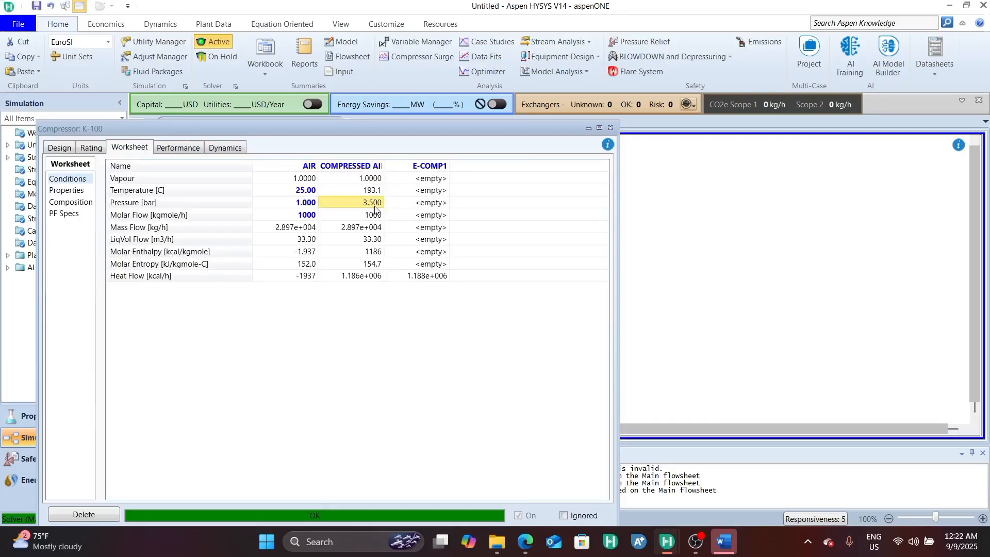
key("Up")
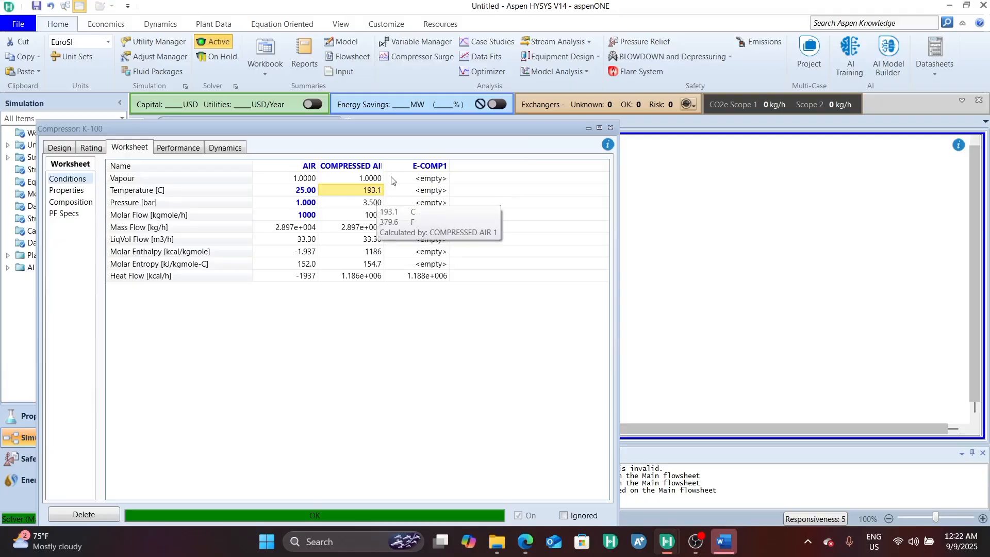
left_click(610, 129)
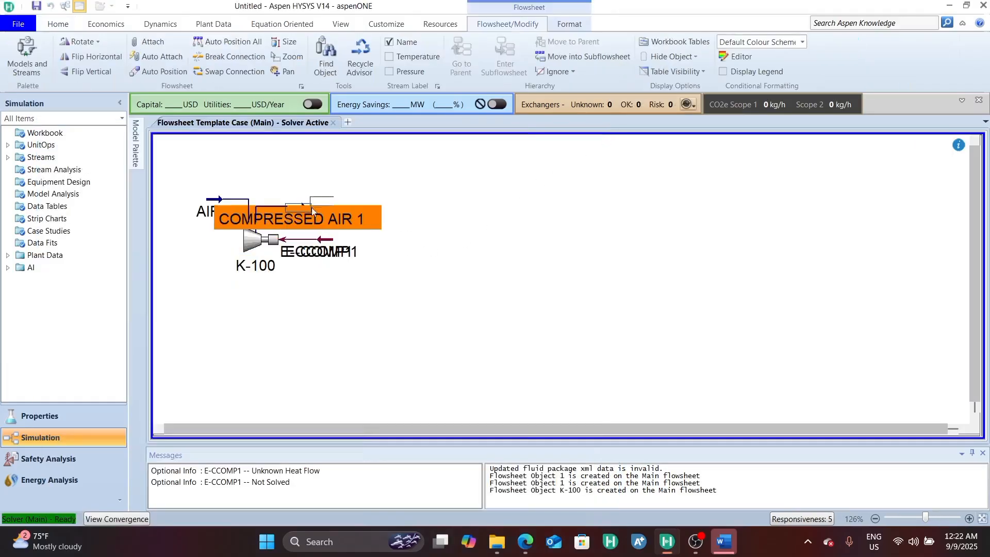
Spread the COMPRESSED AIR 1 and E-COMP1 streams clear of the compressor and delete the unconnected energy stream E-CCOMP1.
left_click_drag(311, 207, 356, 194)
left_click_drag(325, 253, 366, 283)
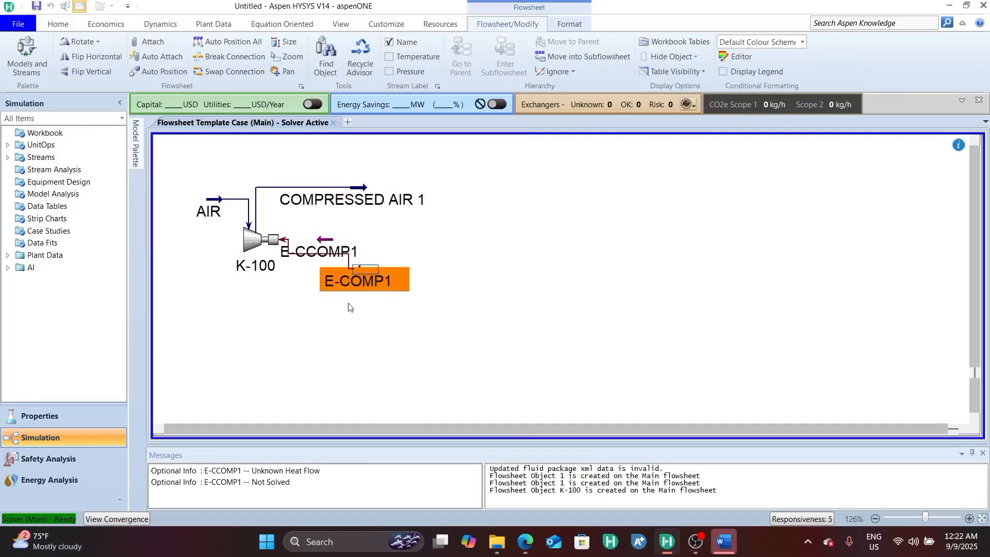
left_click_drag(330, 242, 325, 316)
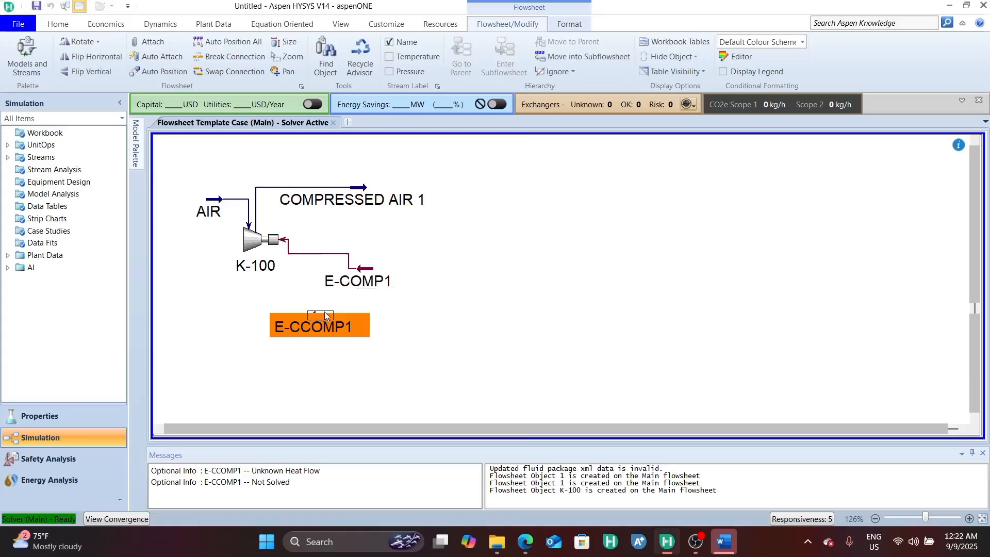
key("Delete")
key("Return")
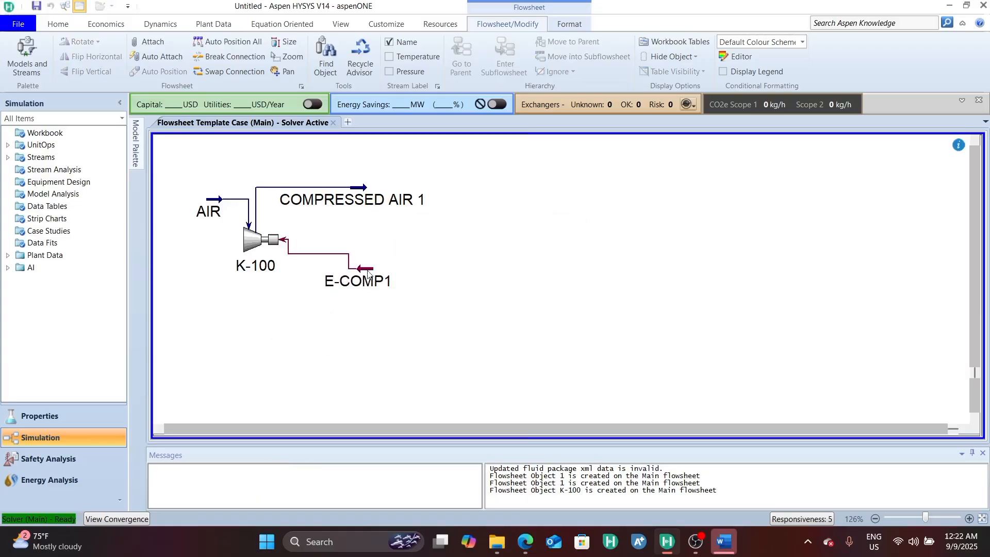
left_click_drag(367, 270, 326, 273)
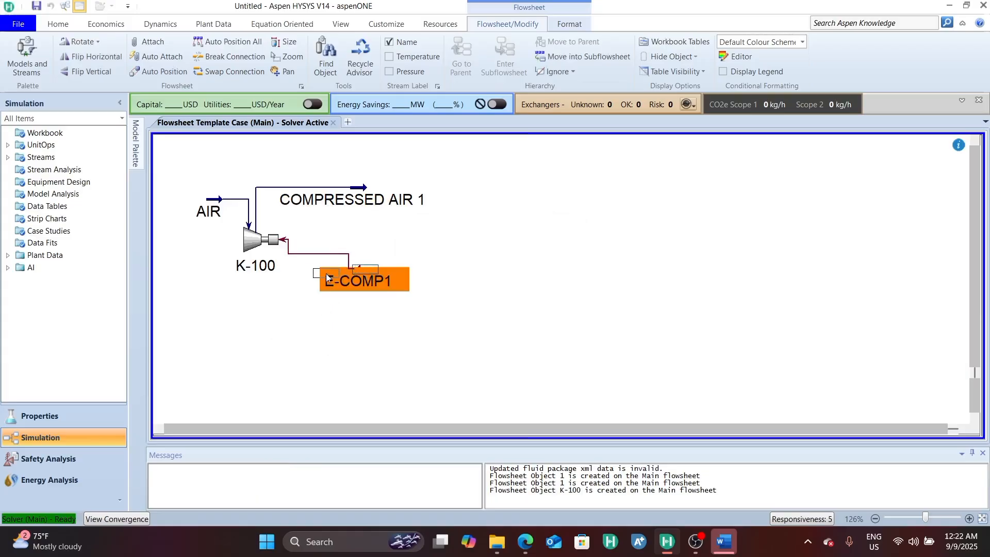
left_click(353, 249)
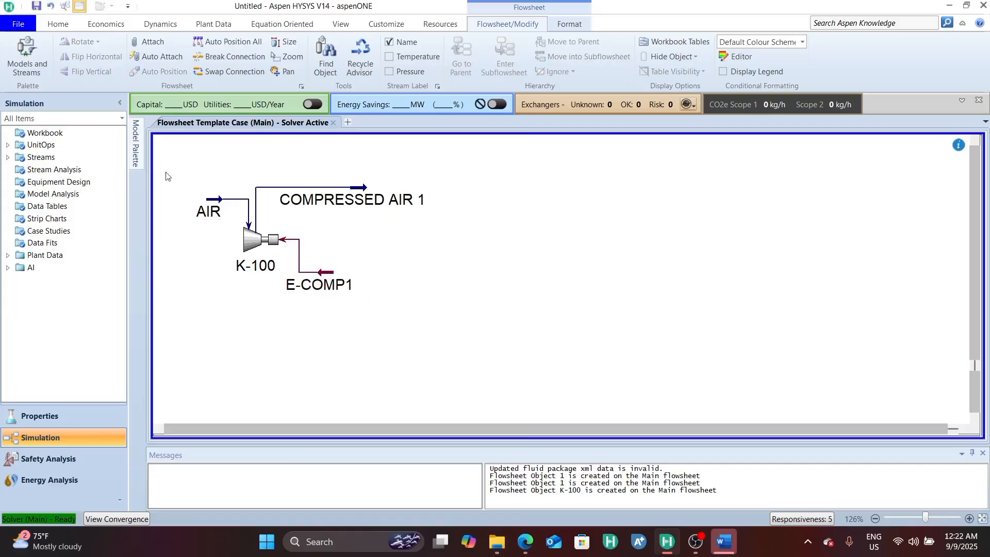
Add a cooler to the flowsheet and arrange it just downstream of COMPRESSED AIR 1, roughly level with that stream.
left_click(136, 143)
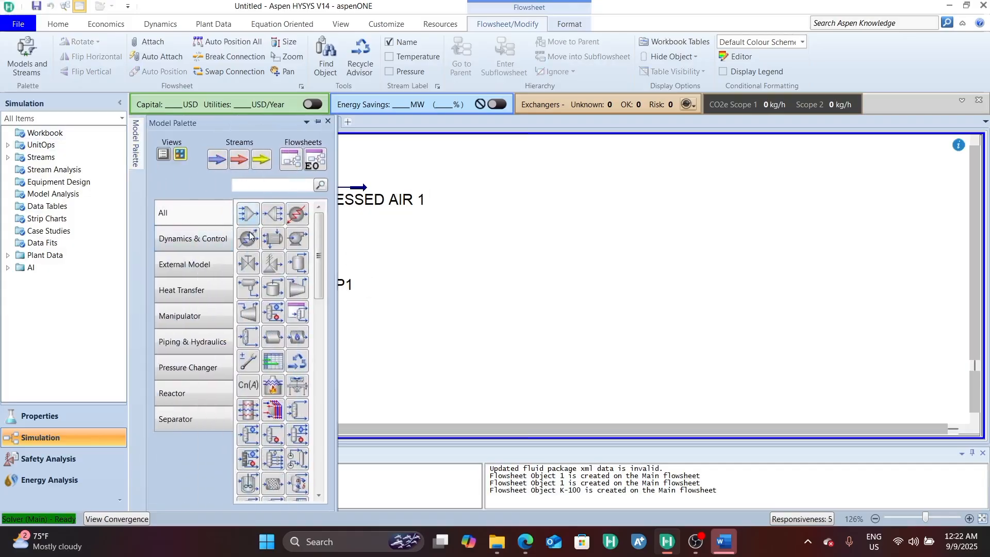
left_click_drag(248, 238, 510, 251)
left_click(496, 266)
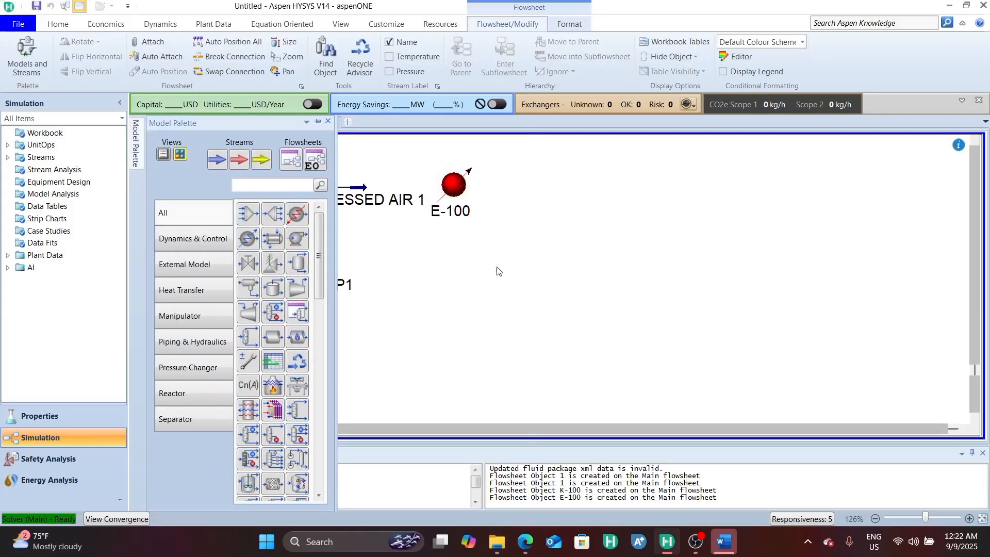
left_click_drag(370, 200, 350, 214)
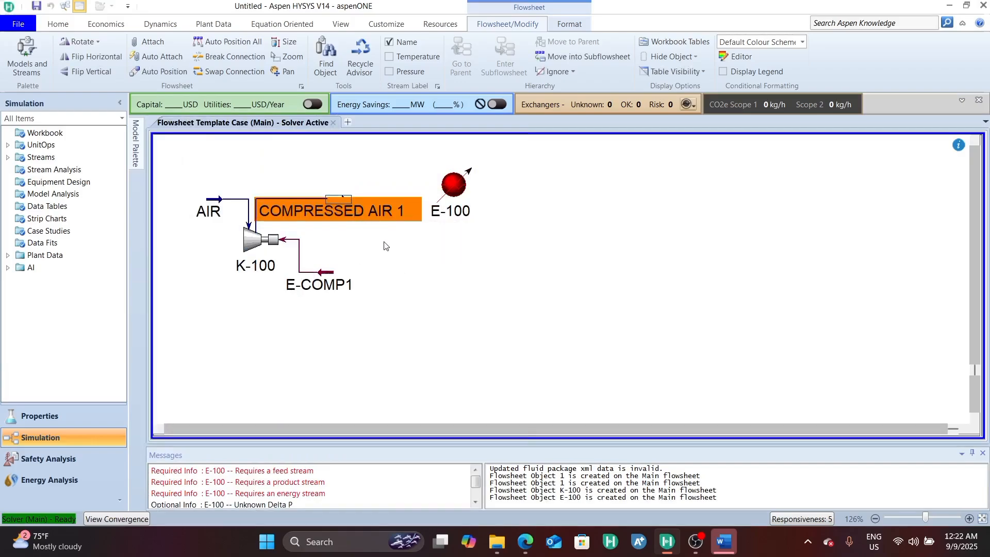
left_click(447, 215)
mouse_move(446, 215)
left_mouse_down()
mouse_move(438, 229)
mouse_move(440, 219)
left_mouse_up()
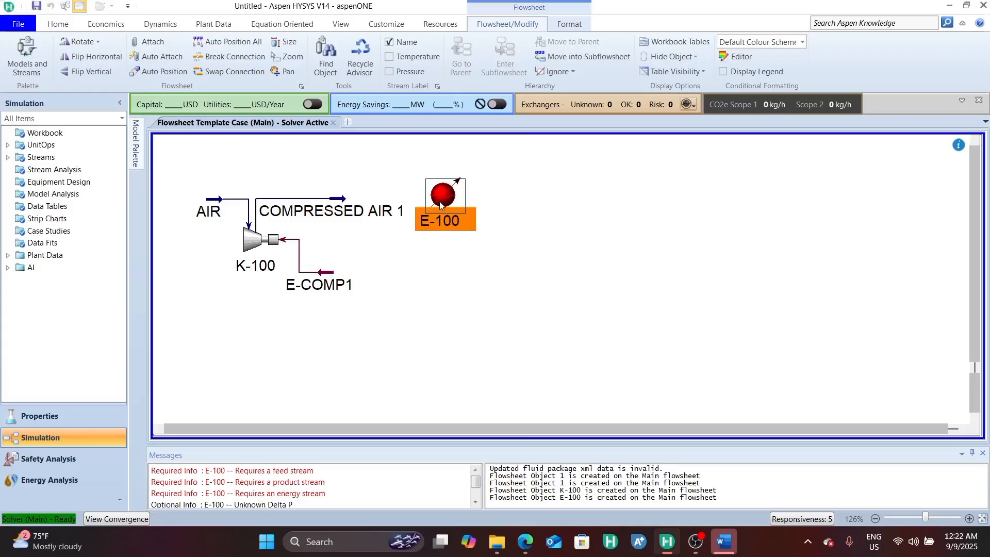
Connect cooler E-100 with COMPRESSED AIR 1 as its inlet, a new energy stream E-COOLER 1 and a new outlet stream COOLED AIR 1.
double_click(440, 202)
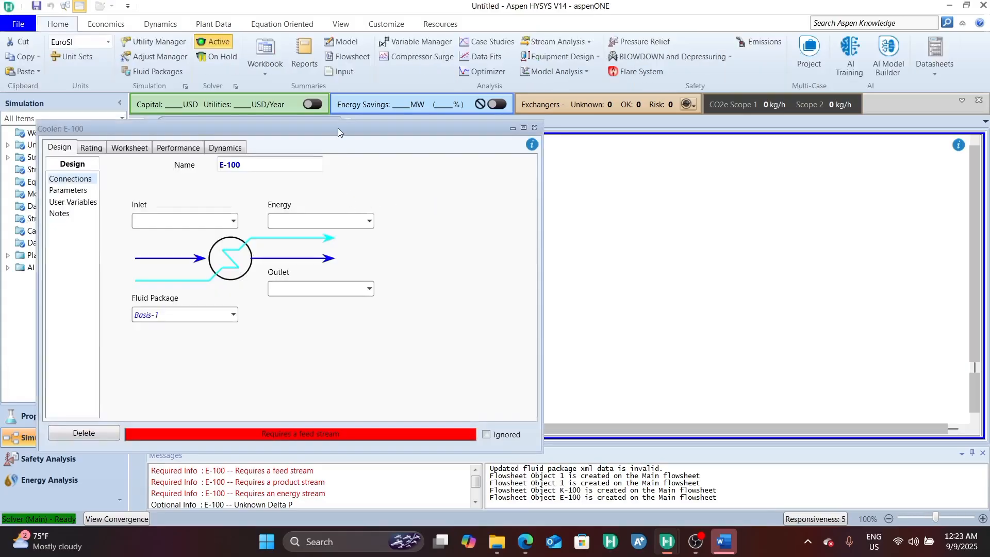
left_click_drag(338, 127, 385, 110)
left_click(279, 203)
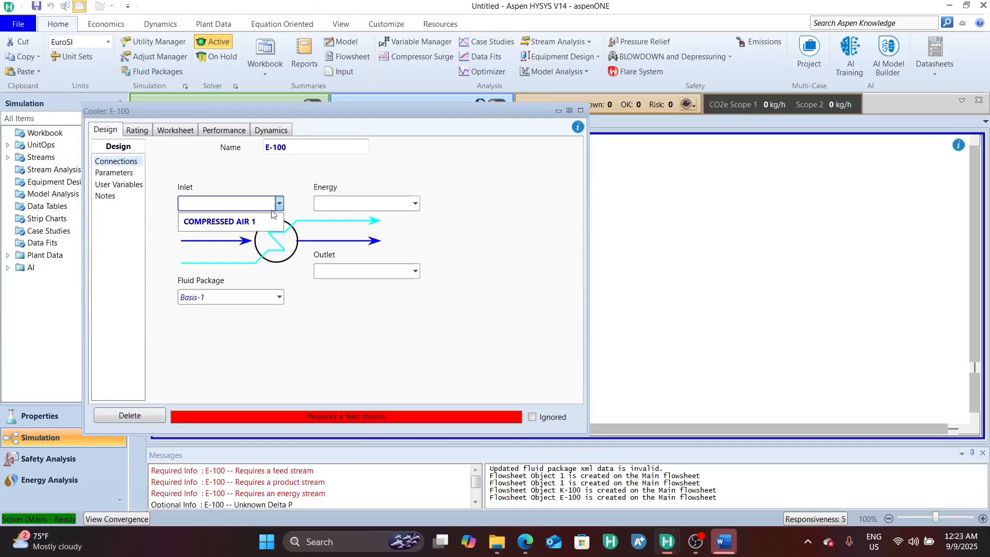
left_click(269, 220)
left_click(331, 203)
type("E")
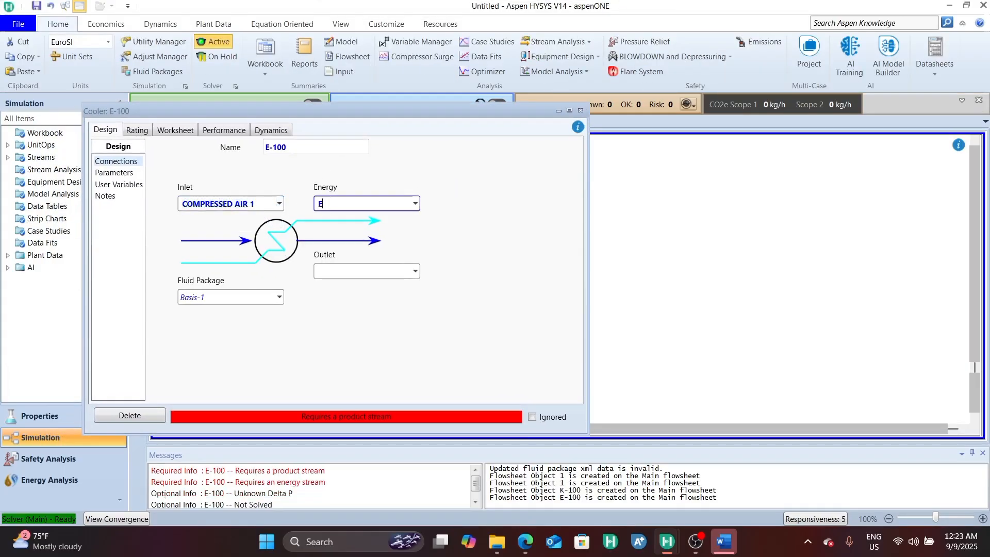
type("-COOLER 1")
key("Return")
left_click(350, 273)
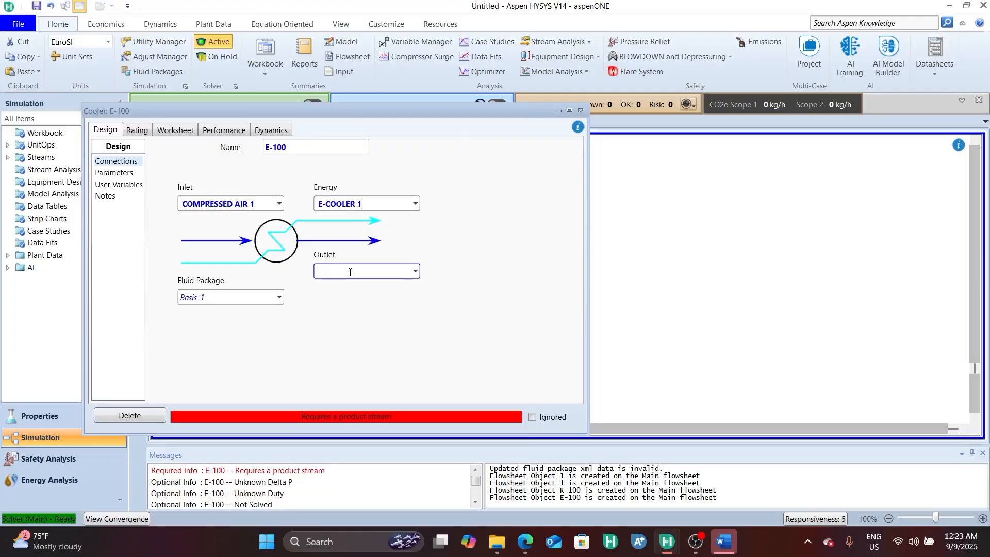
type("COOLED AIR 1")
key("Return")
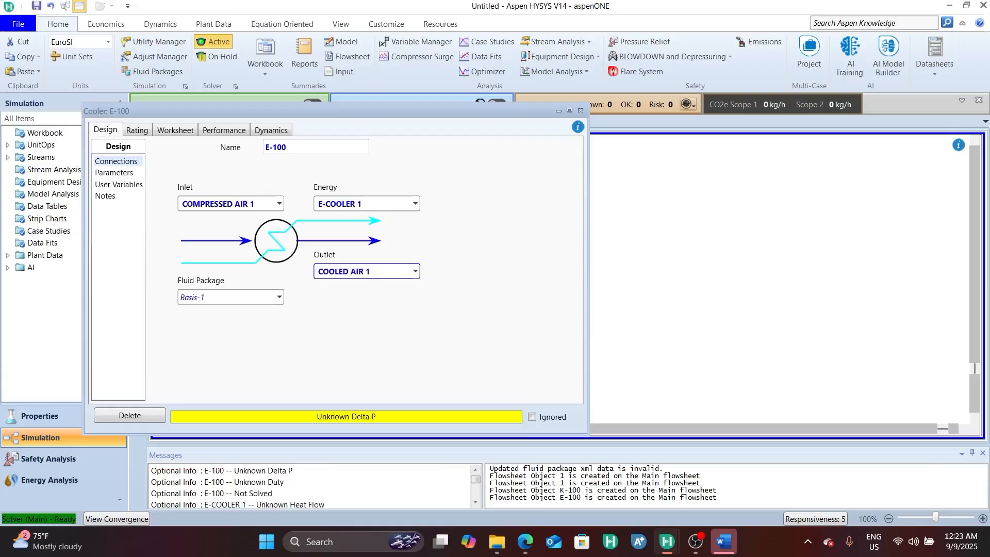
Review the cooler's design parameters and display the conditions of its connected streams.
left_click(178, 131)
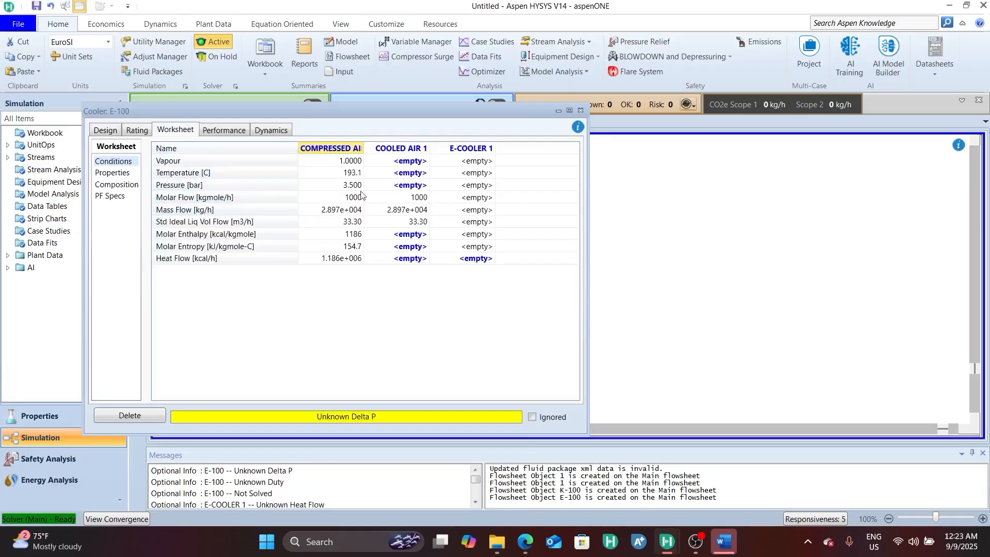
left_click(107, 131)
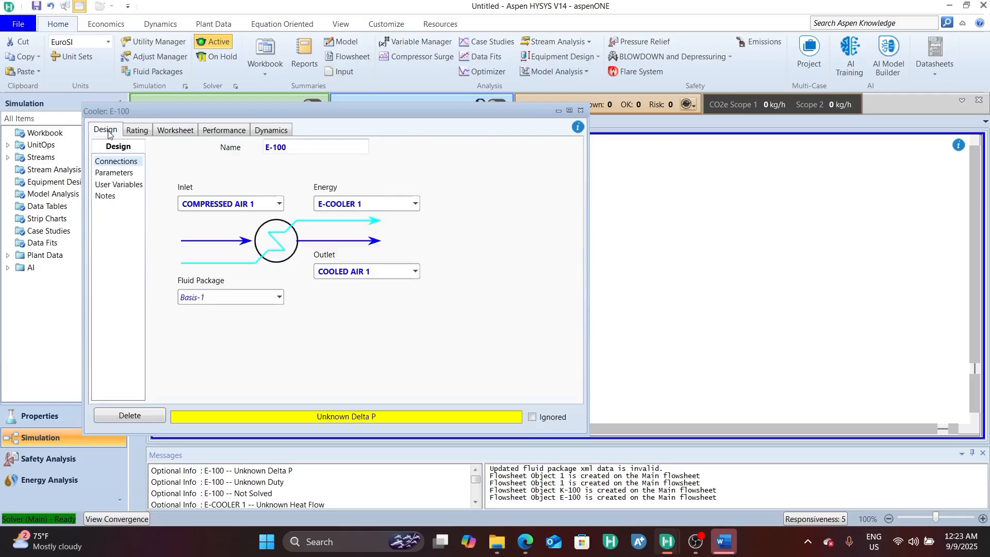
left_click(111, 174)
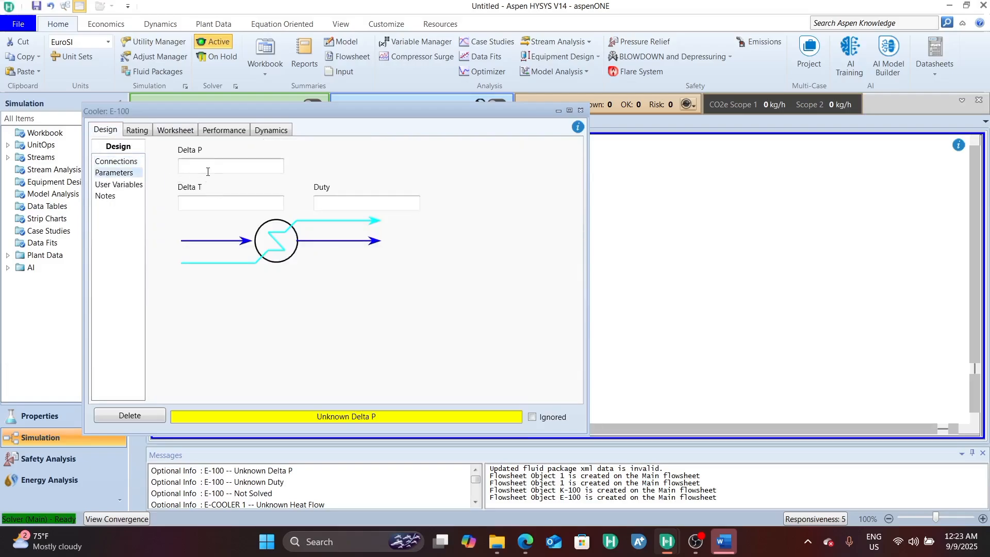
left_click(150, 133)
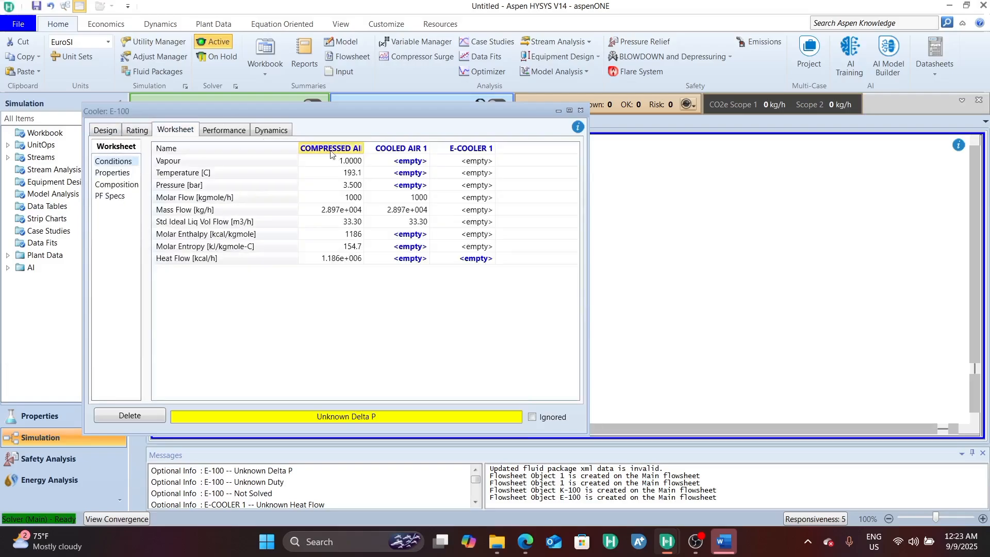
Set the pressure of the cooler's outlet stream COOLED AIR 1 to 0.3 bar.
left_click(389, 186)
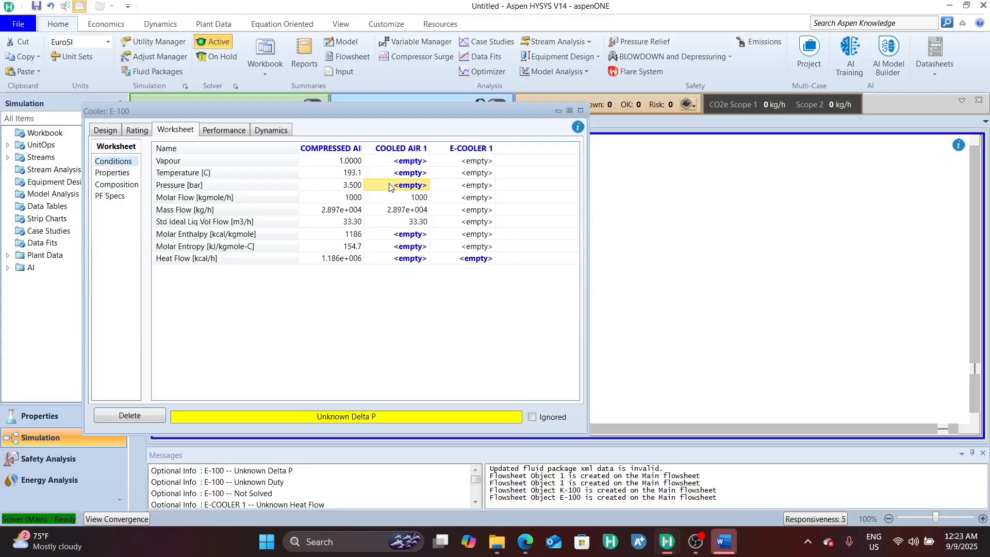
type("0.3")
key("Return")
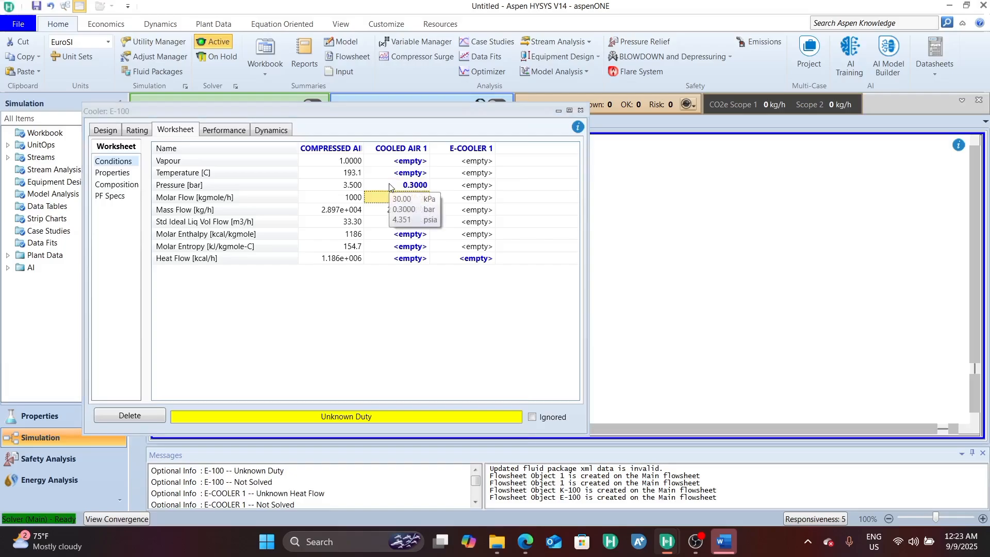
Set the cooler's outlet stream COOLED AIR 1 to a pressure of 3.2 bar and a temperature of -20 °C.
left_click(407, 186)
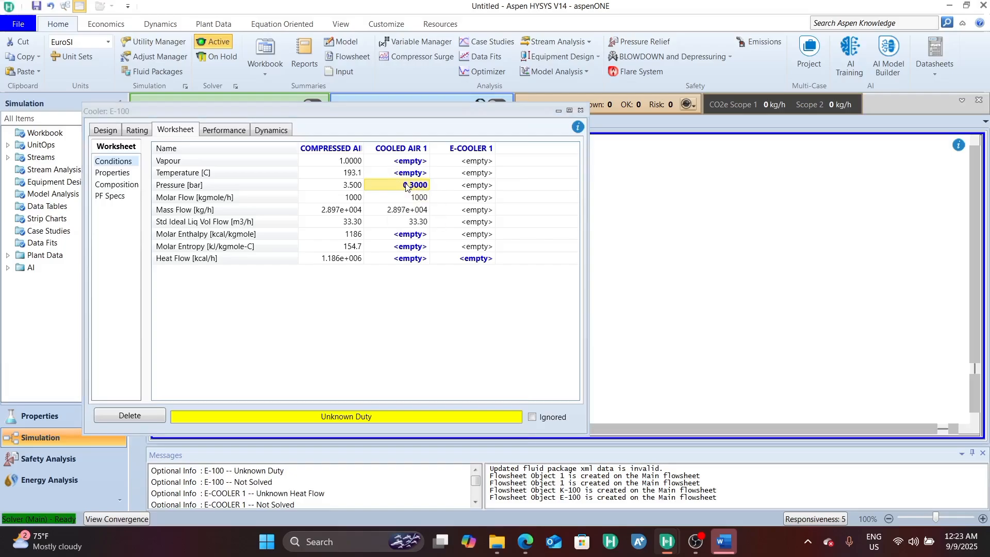
type("3.2")
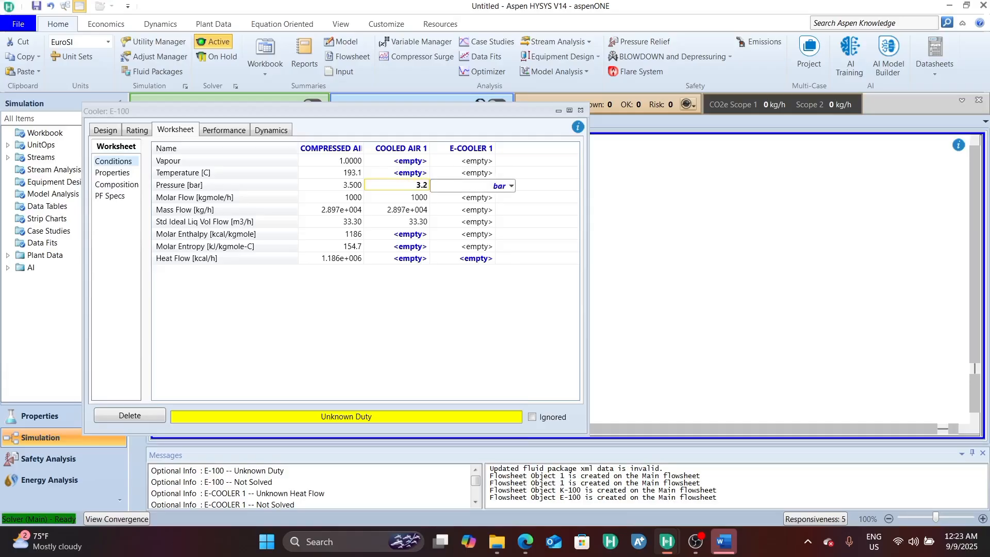
key("Return")
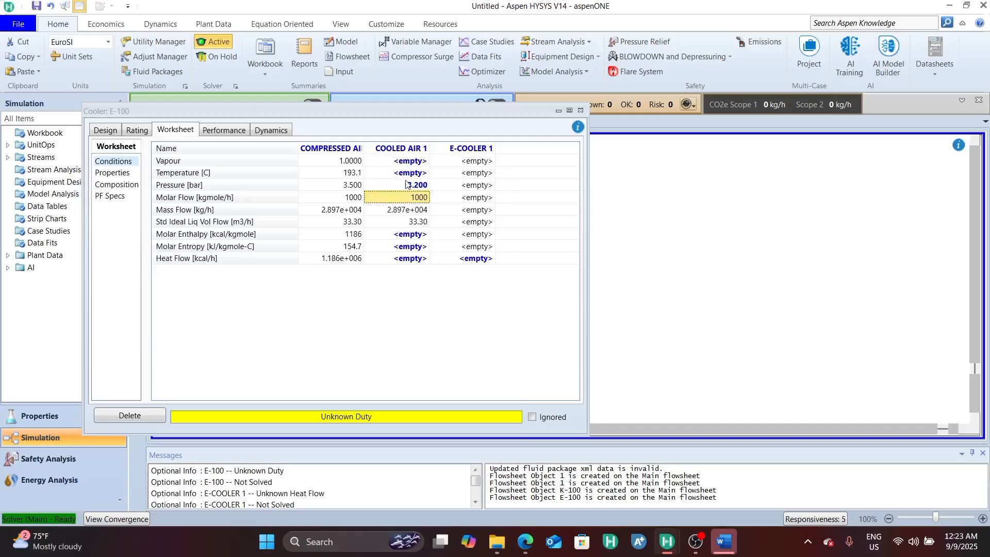
left_click(407, 174)
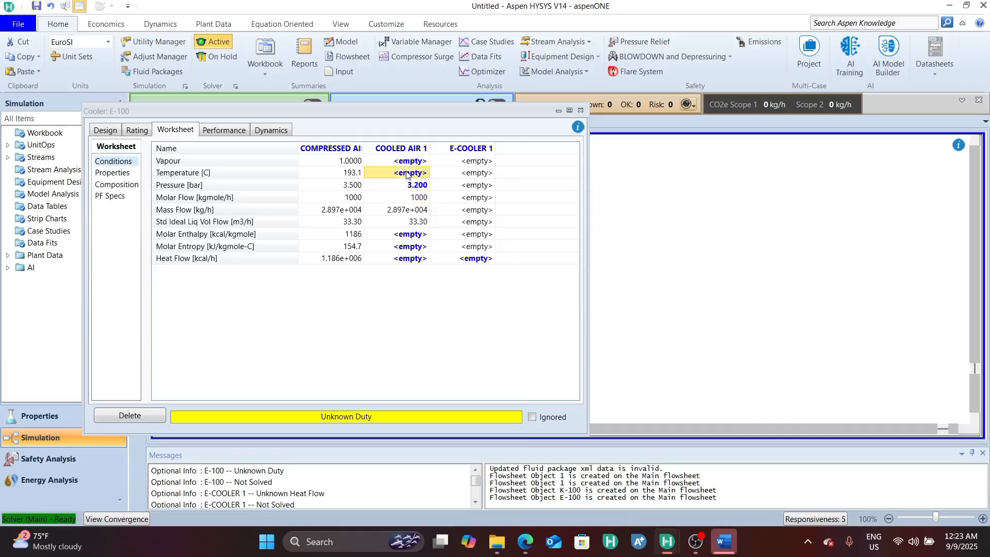
left_click(407, 173)
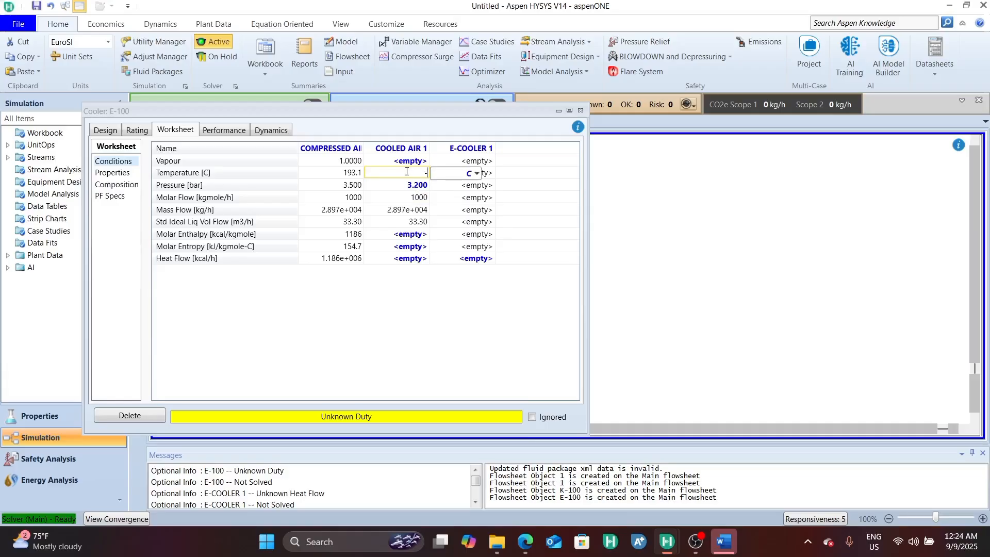
type("-20")
key("Return")
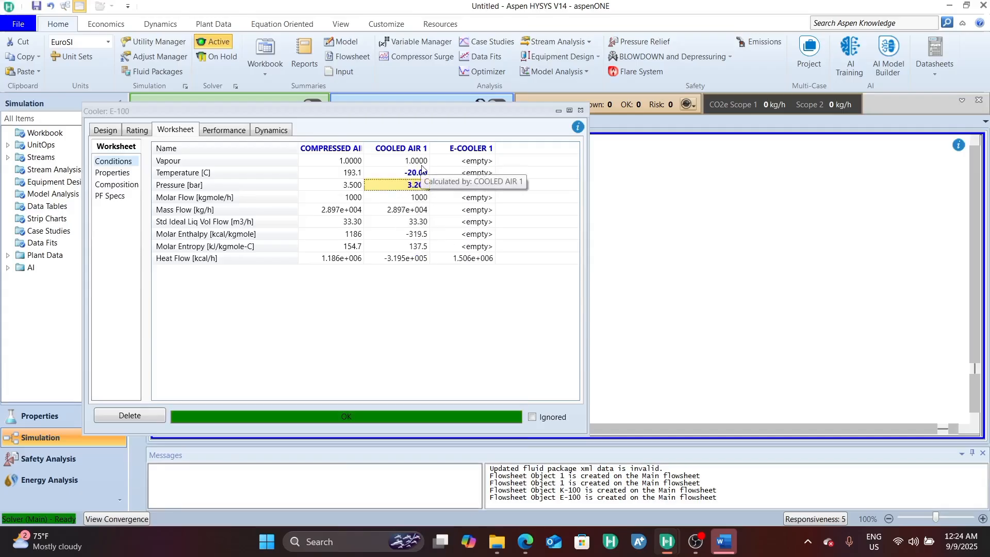
left_click(423, 163)
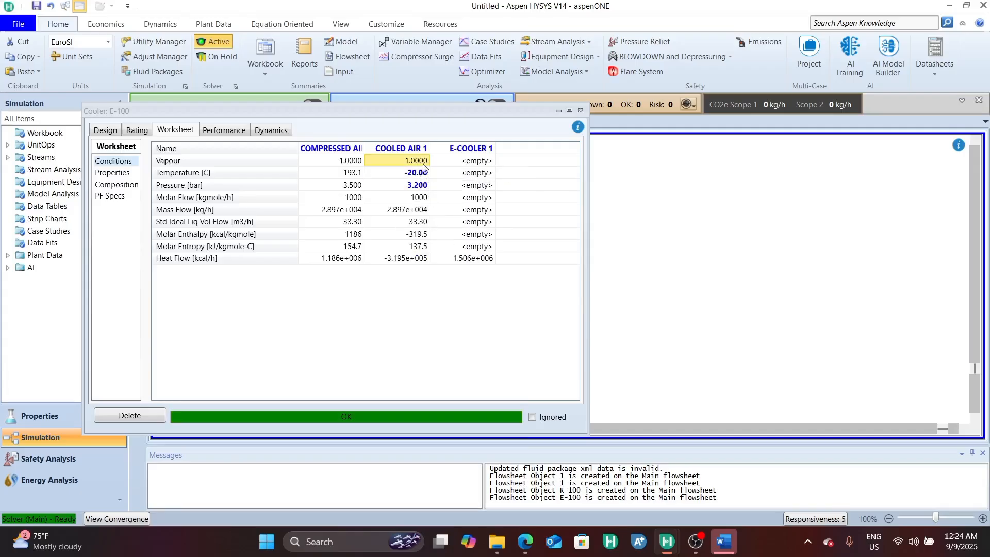
left_click(581, 110)
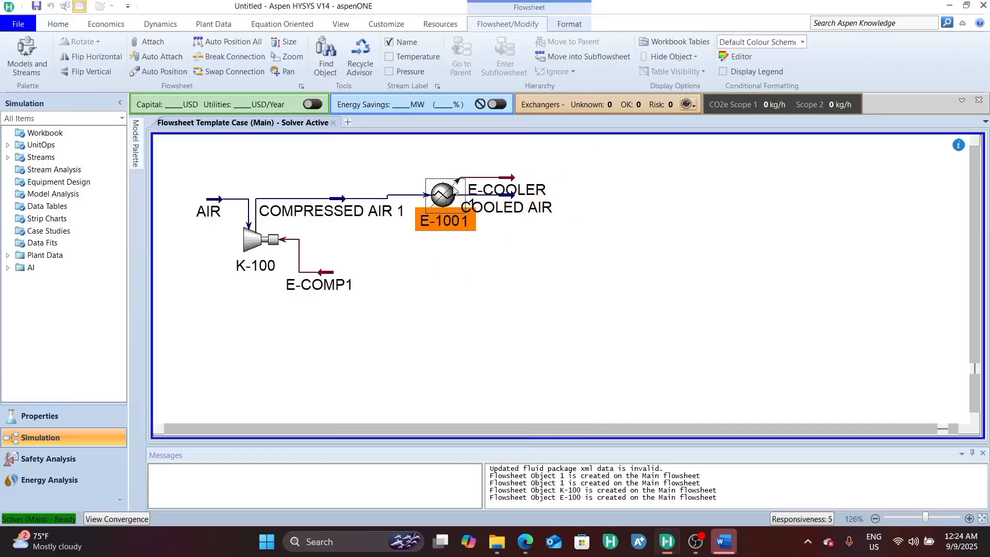
Rearrange cooler E-100 with COOLED AIR 1 in line downstream of it and E-COOLER 1 spaced out above.
left_click_drag(454, 186, 491, 161)
left_click(511, 277)
left_click_drag(493, 209, 515, 206)
left_click_drag(508, 164, 559, 169)
left_click(629, 252)
left_click(672, 220)
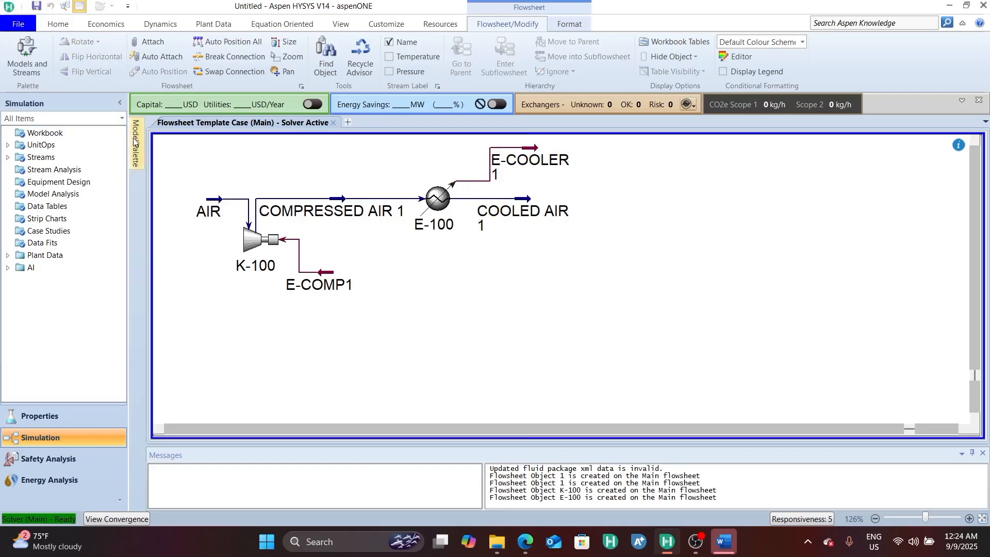
Add a second compressor just downstream of COOLED AIR 1 and connect that stream as its inlet.
left_click(135, 143)
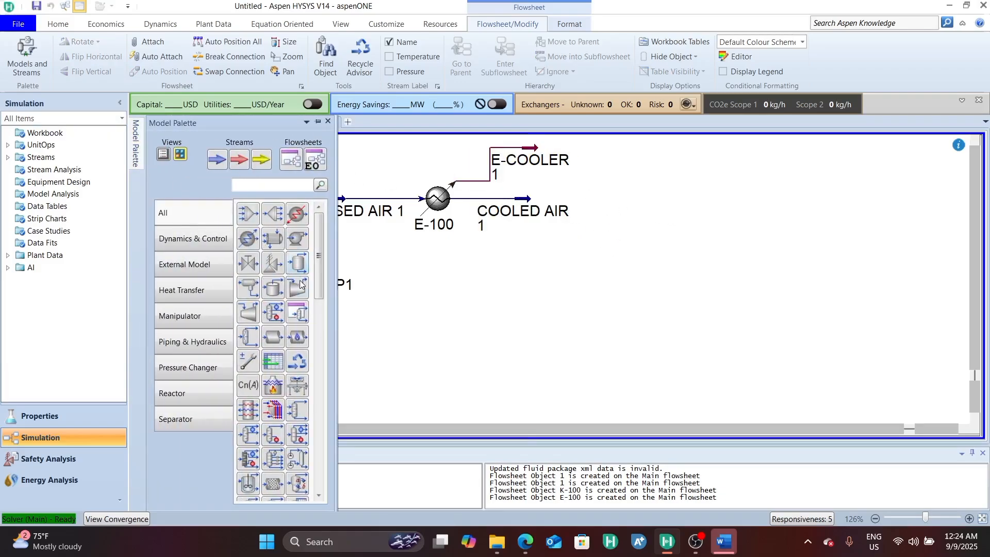
left_click_drag(301, 284, 651, 286)
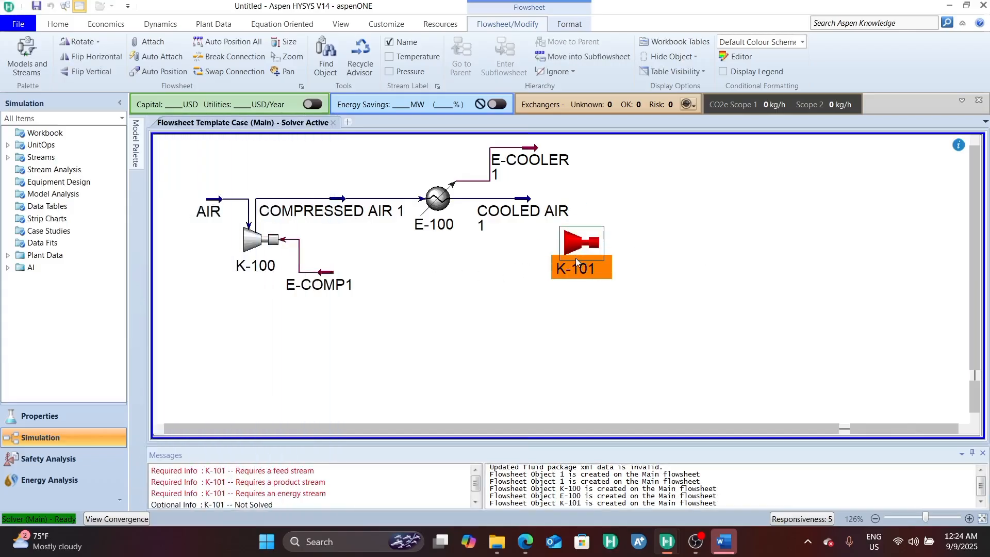
double_click(576, 257)
left_click(229, 235)
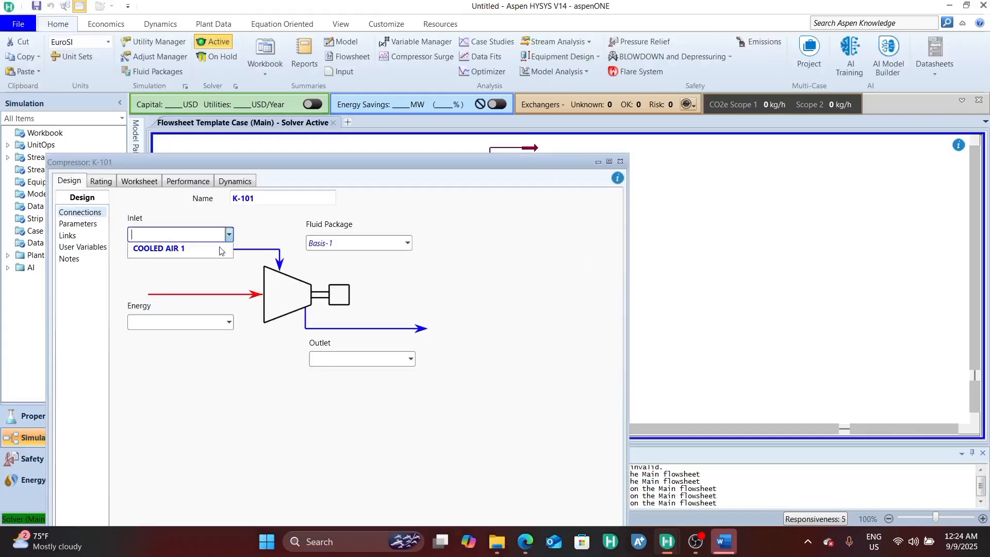
left_click(219, 250)
Connect a new energy stream E-COMP 2 and a new outlet stream COMPRESSED AIR 2 to compressor K-101.
left_click(179, 324)
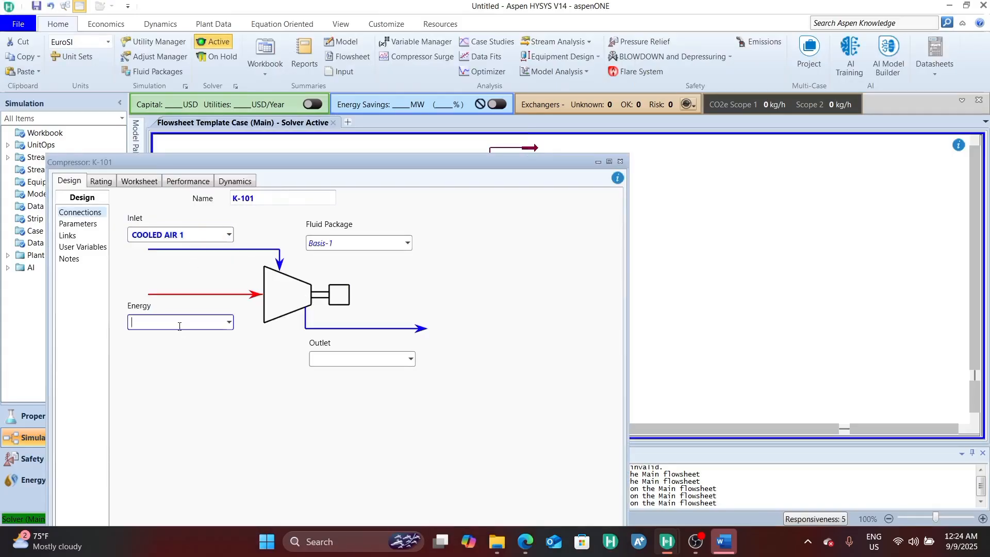
type("E-COMP 2")
key("Return")
left_click(326, 358)
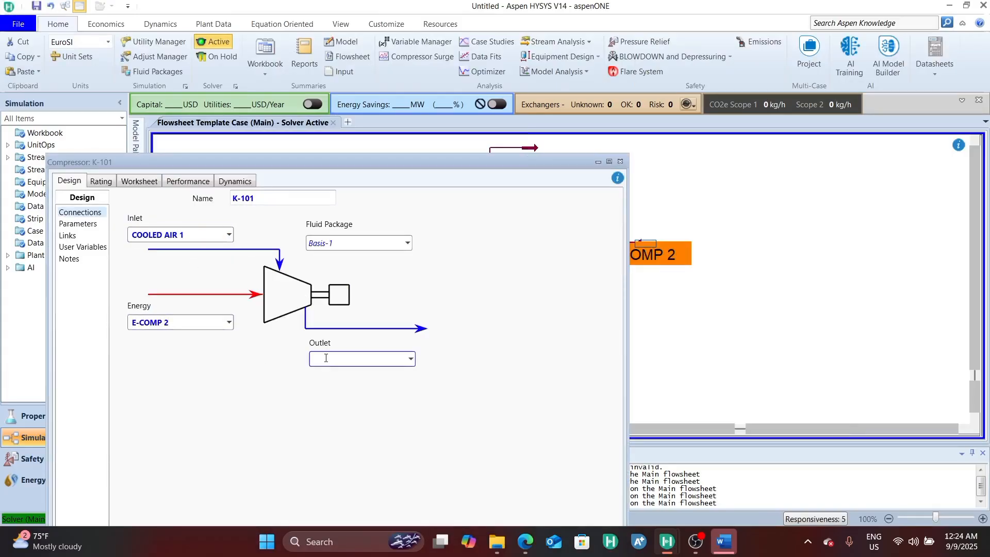
type("COMPRESSED AIR 2")
key("Return")
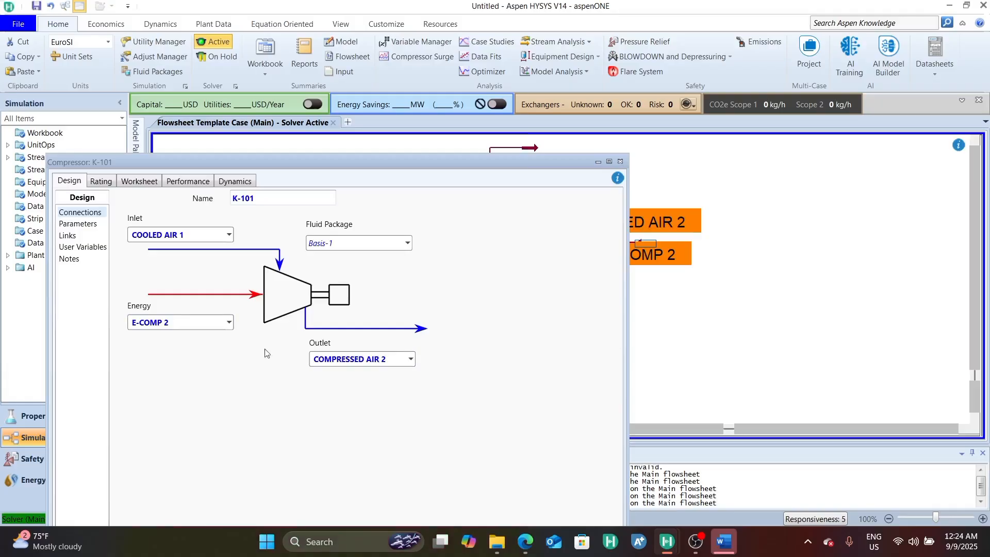
Set compressor K-101's Delta P to 2.5 bar and review the conditions of its connected streams.
left_click(73, 227)
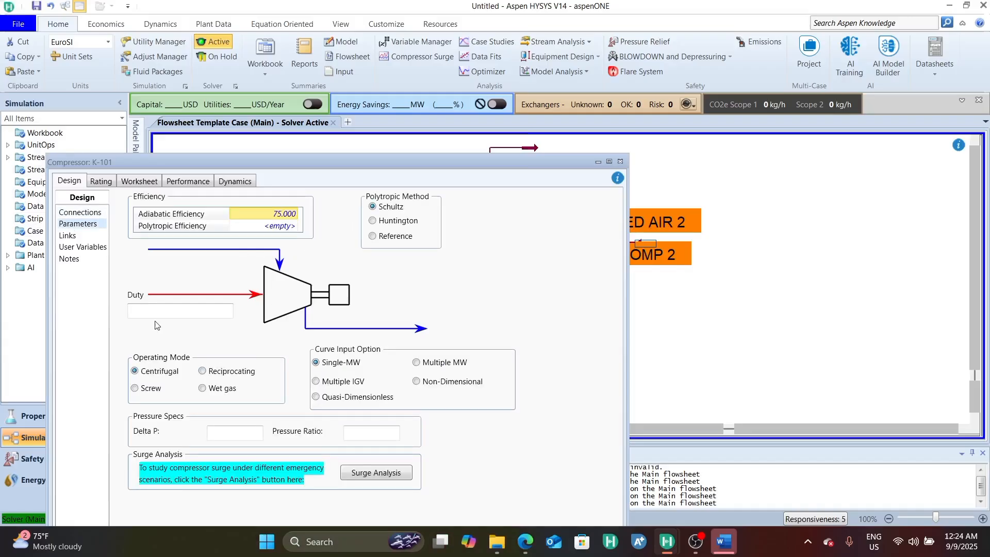
left_click(239, 436)
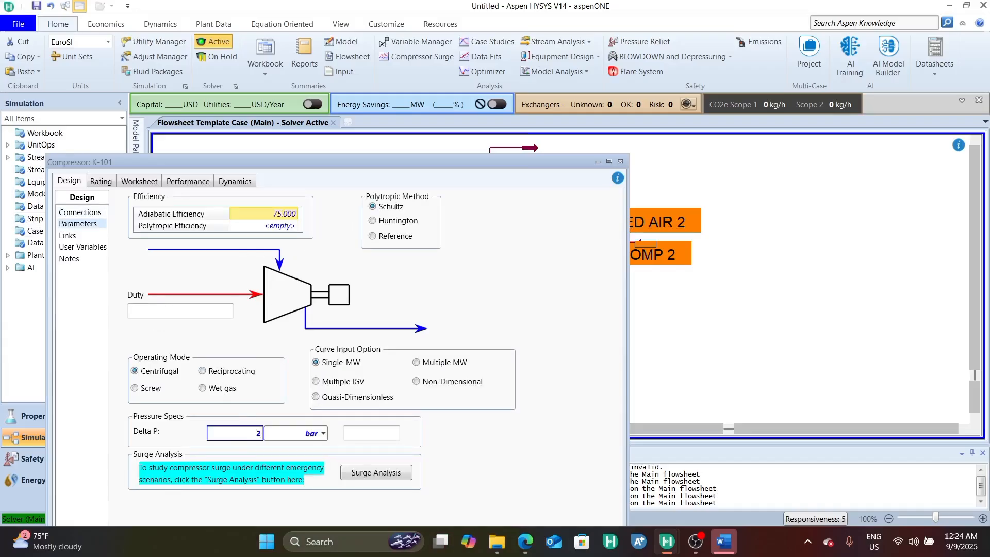
type("2.5")
key("Return")
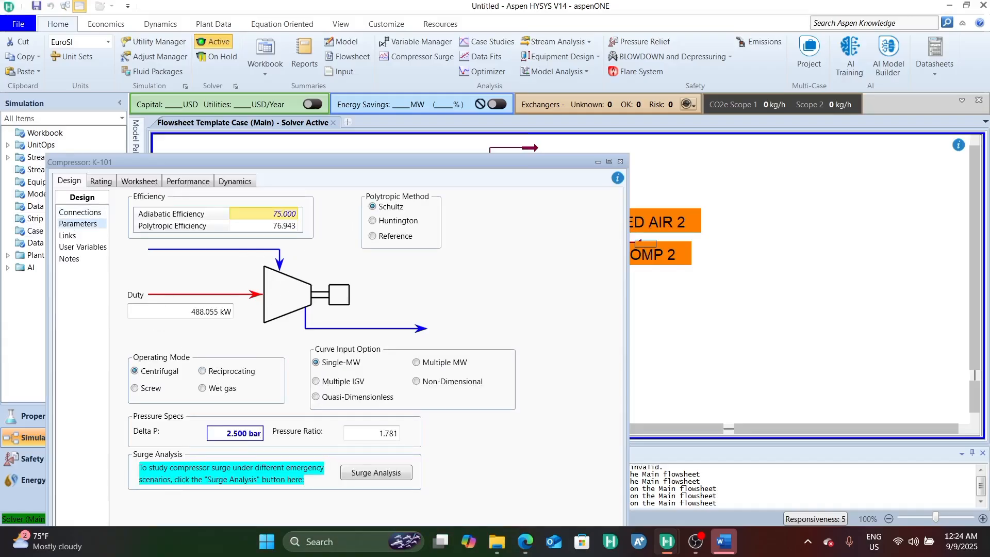
left_click(150, 181)
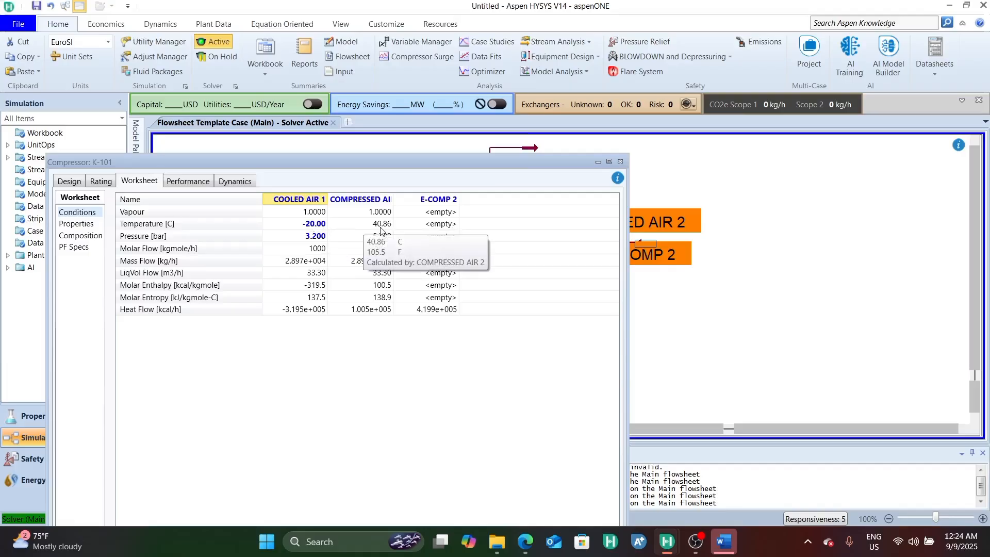
left_click(622, 162)
Move the COMPRESSED AIR 2 stream further downstream of compressor K-101, roughly level with COOLED AIR 1.
left_click(862, 236)
left_click_drag(620, 212, 669, 212)
left_click(676, 234)
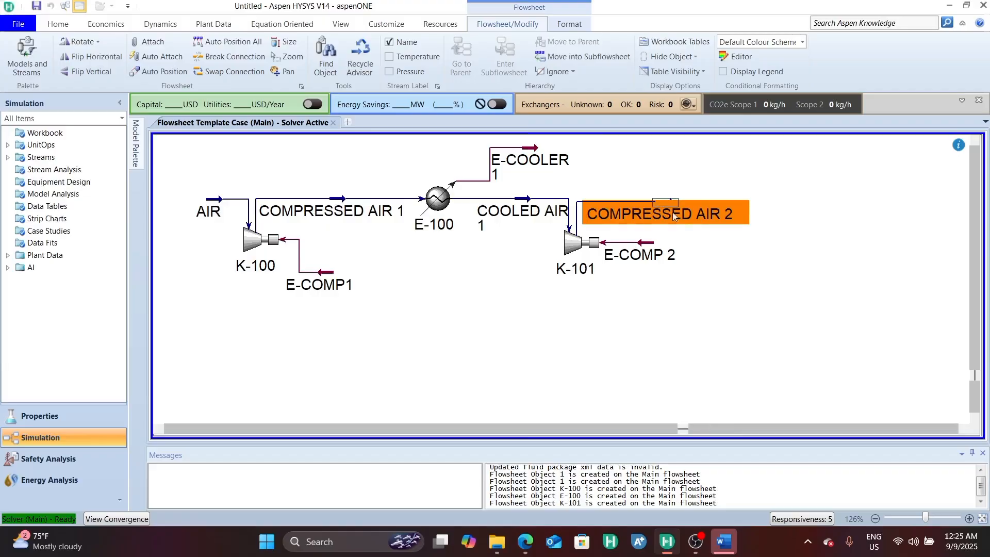
left_click(769, 247)
Add a second cooler to the flowsheet just downstream of COMPRESSED AIR 2, roughly level with that stream.
scroll(772, 252, "down", 2)
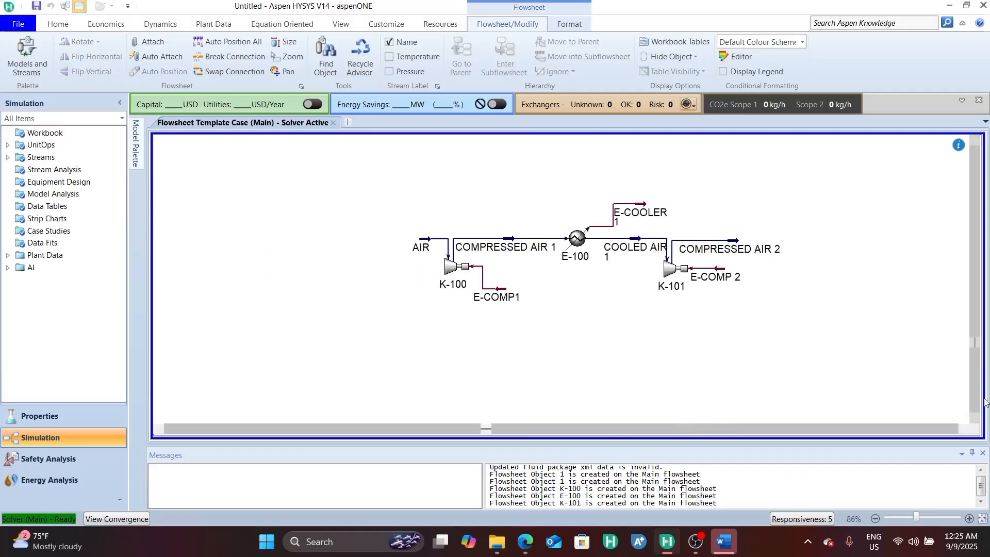
left_click(957, 430)
left_click(958, 430)
left_click(957, 429)
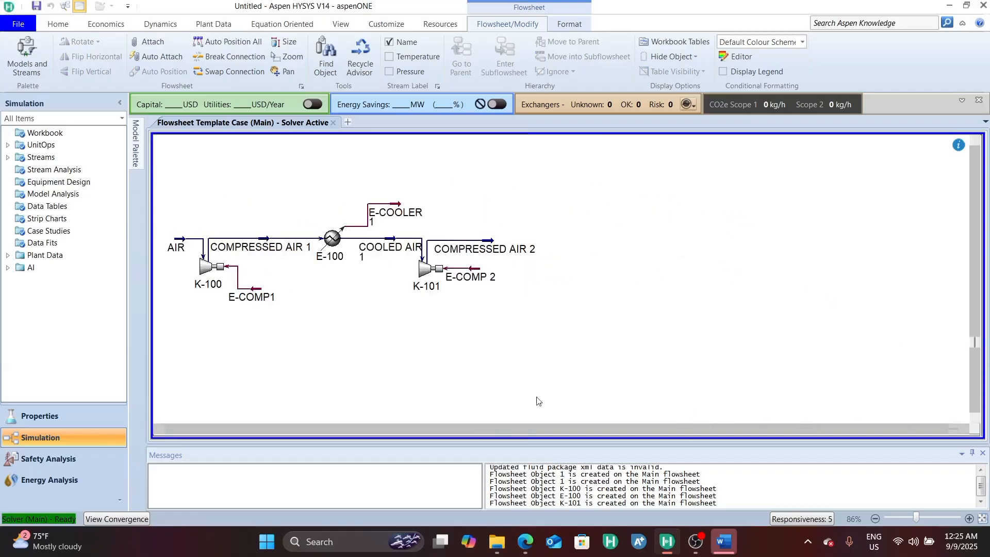
left_click(135, 144)
left_click_drag(250, 240, 641, 289)
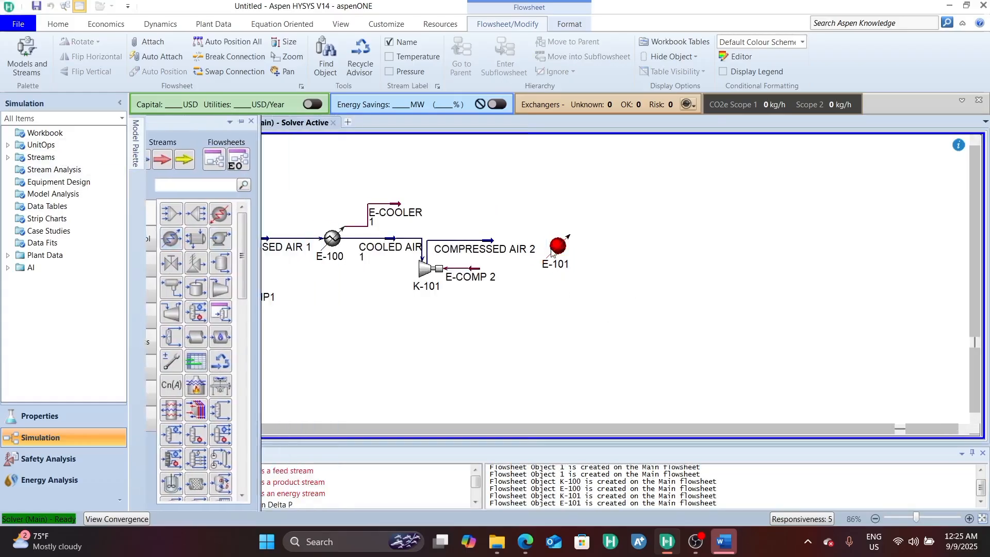
Connect COMPRESSED AIR 2 as the inlet of cooler E-101 and a new energy stream E-COOLER 2.
double_click(557, 247)
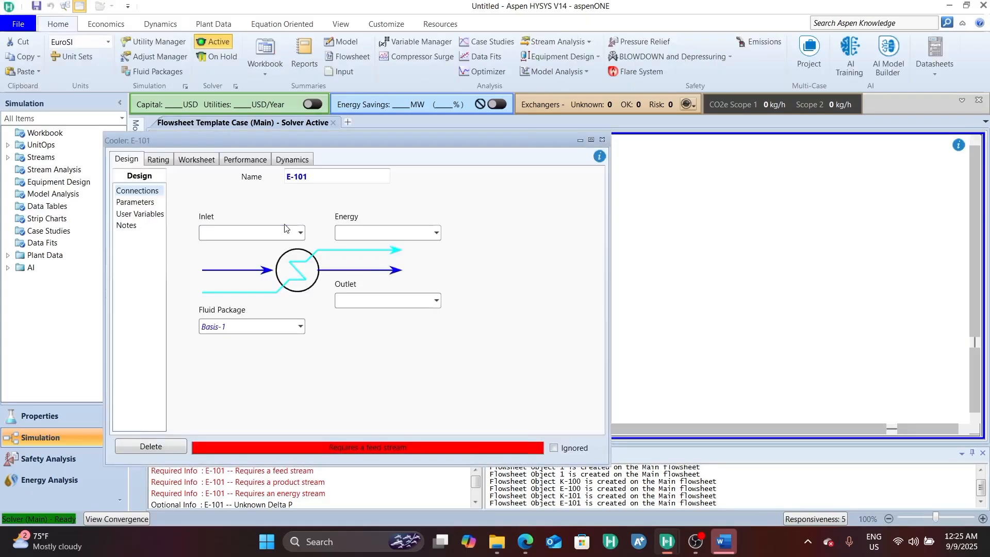
left_click(300, 233)
left_click(247, 249)
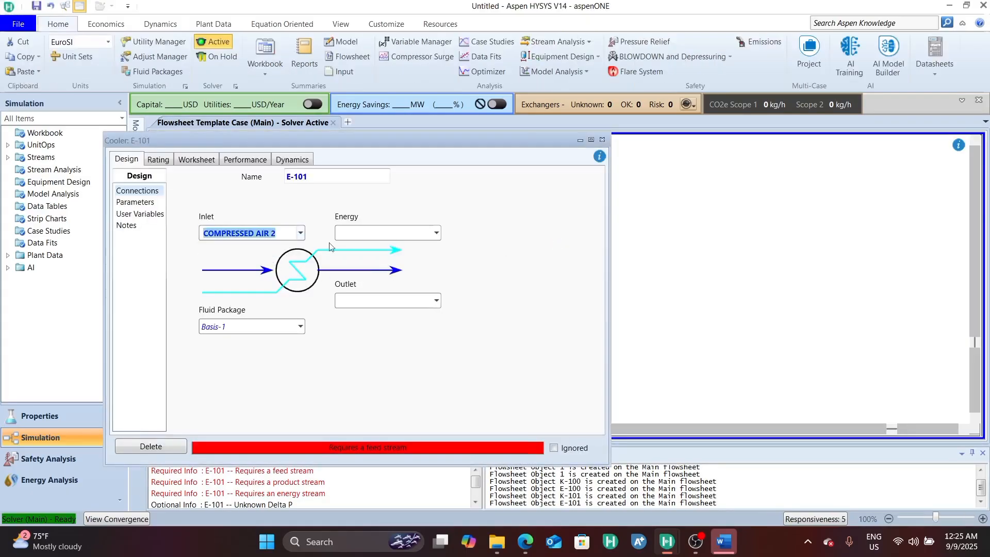
left_click(359, 234)
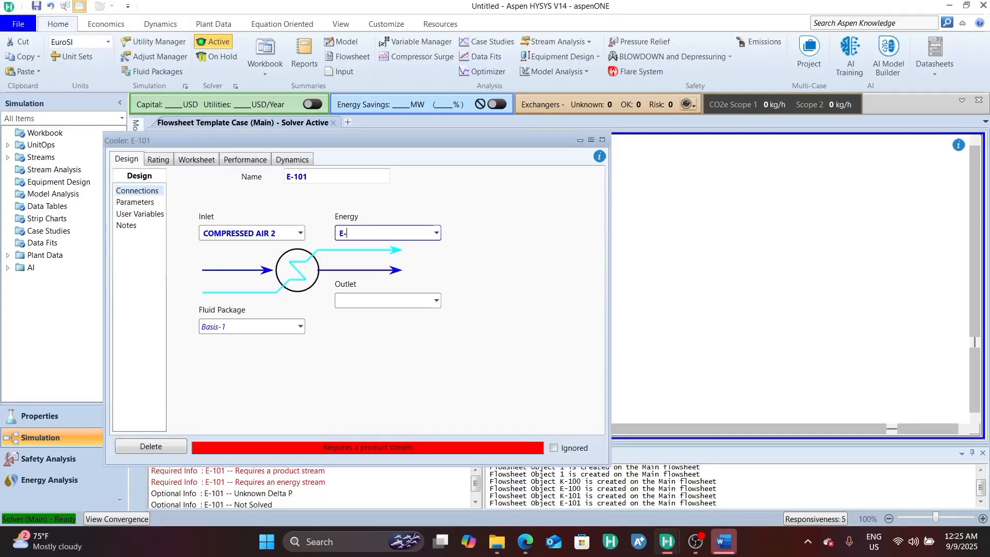
type("E-COOLER 2")
key("Return")
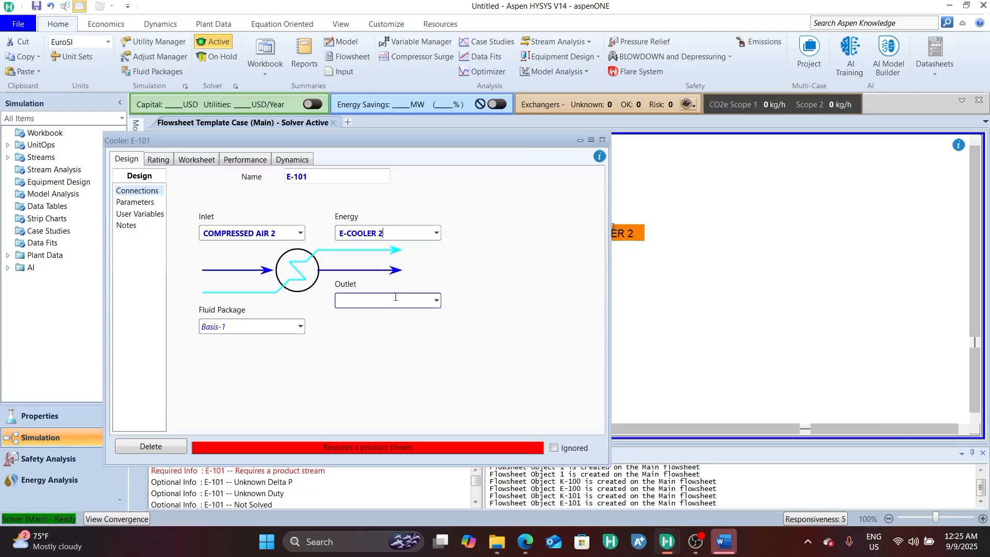
Connect a new outlet stream named COOLED AIR 2 to cooler E-101 and display its connected streams' conditions.
type("COOLED IR 2")
key("Return")
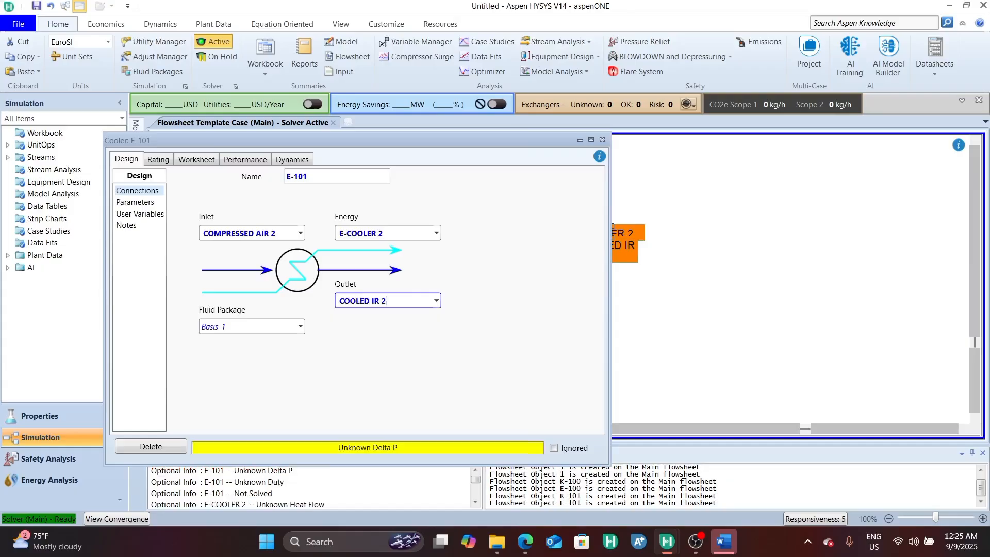
key("BackSpace")
key("BackSpace")
type("AIR 2")
key("Return")
left_click(196, 160)
left_click(431, 215)
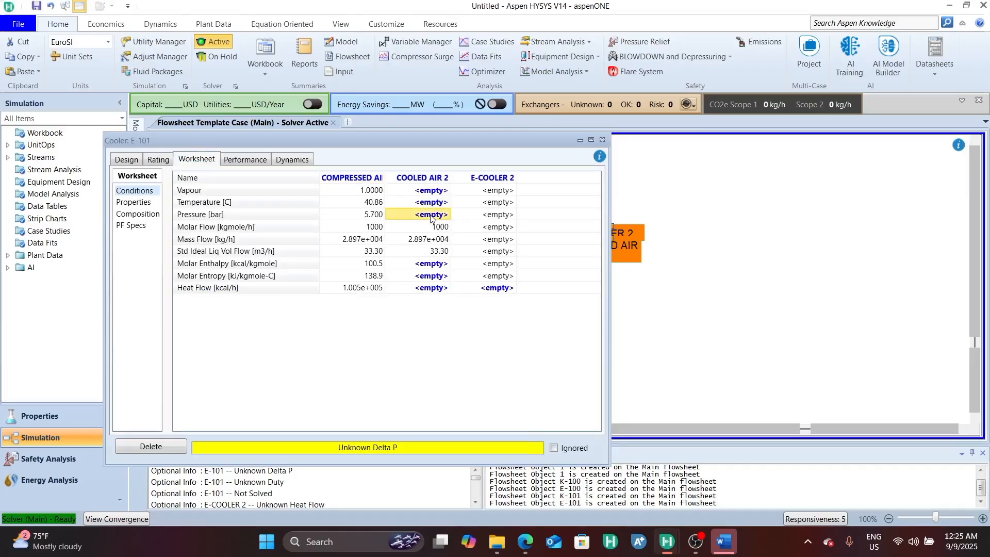
type("0.3")
key("Return")
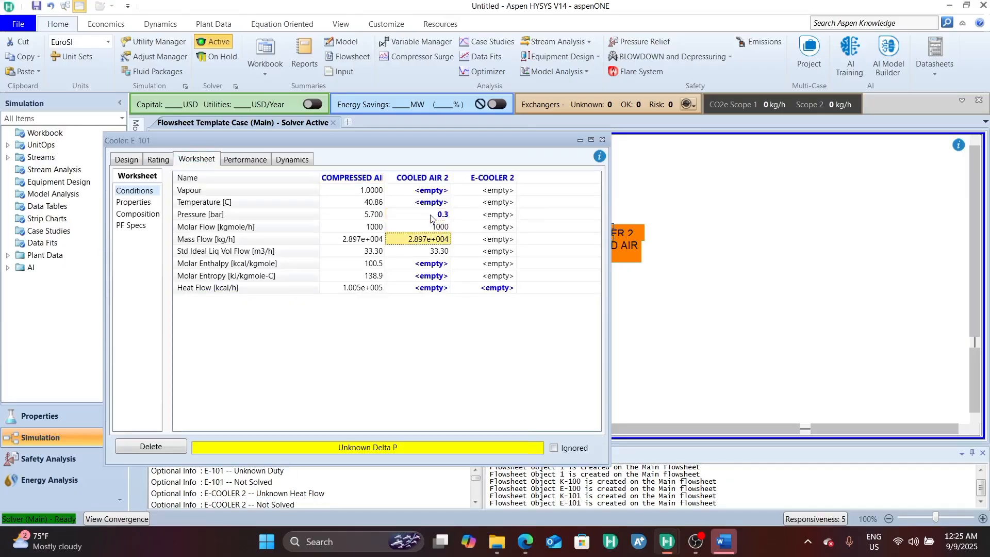
Set the outlet stream COOLED AIR 2 to a pressure of 5.4 bar and a temperature of -120 °C.
left_click(430, 214)
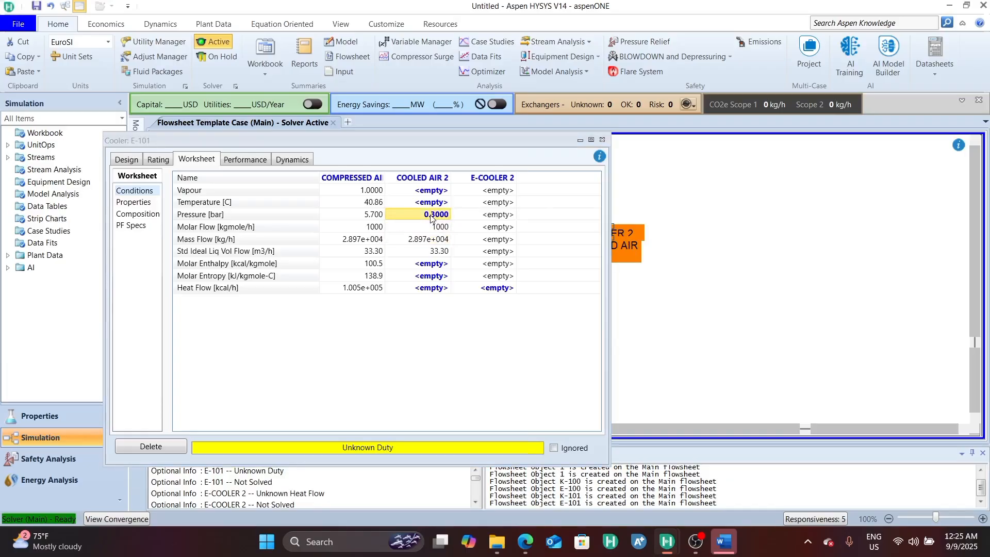
type("5.4")
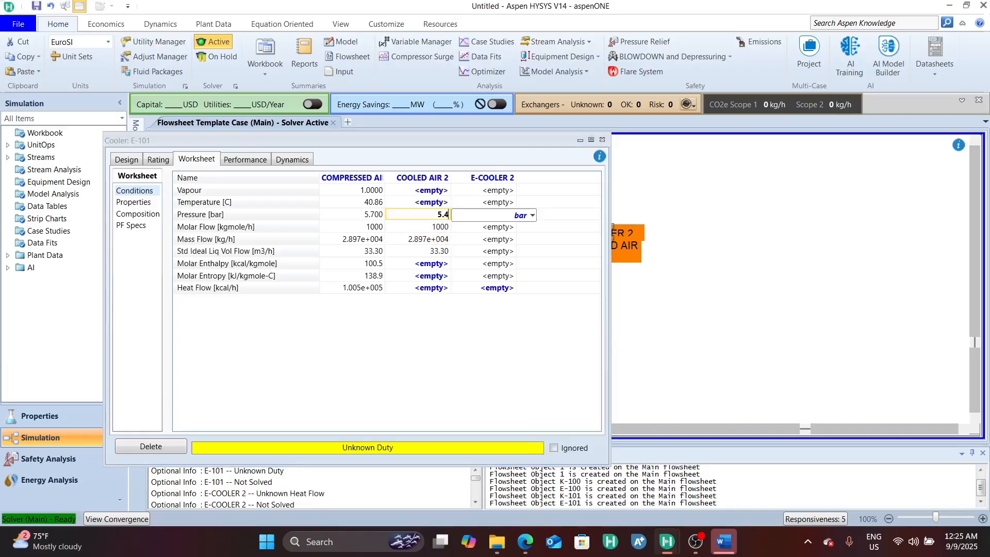
key("Return")
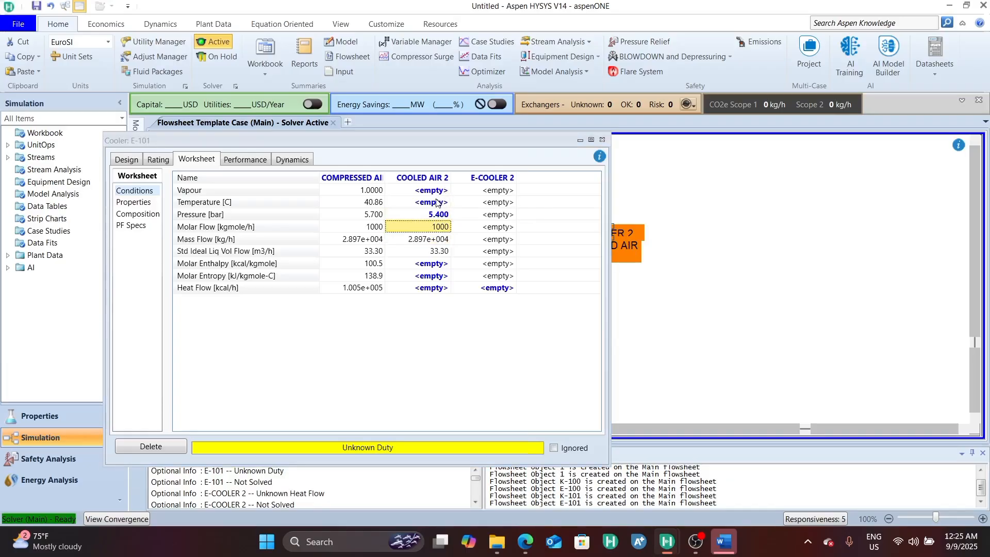
left_click(436, 202)
type("-")
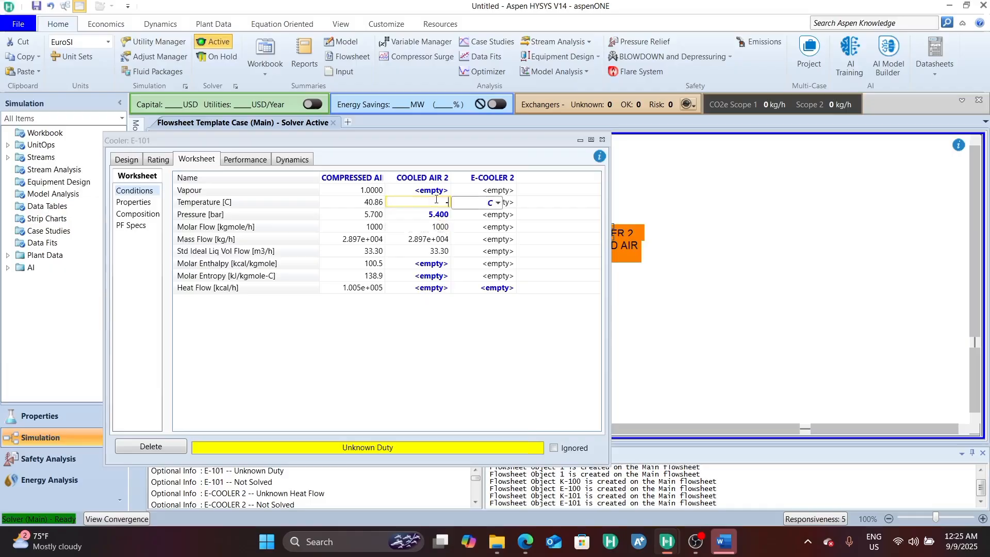
type("190")
key("Return")
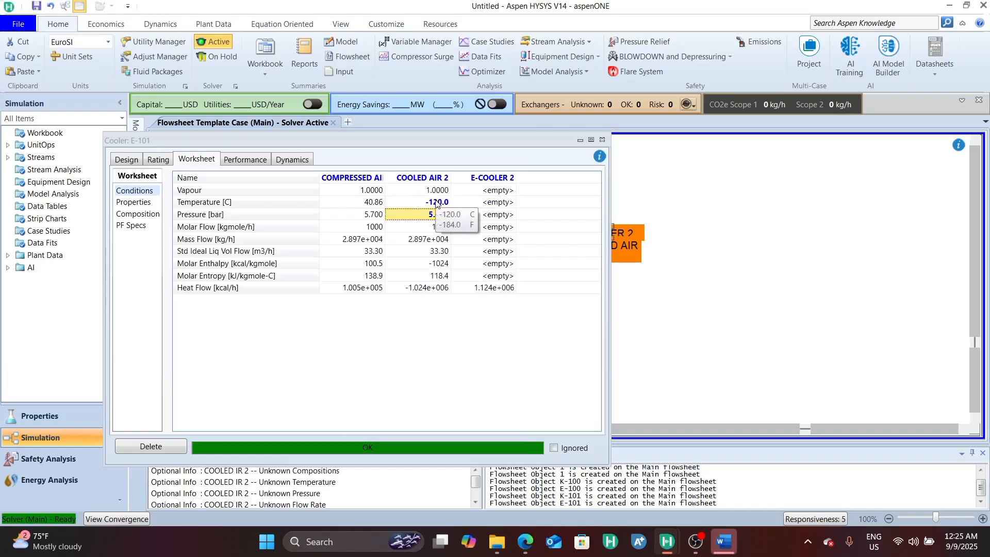
Close cooler E-101's settings and delete the stray stream COOLED IR 2 from the flowsheet.
left_click(602, 140)
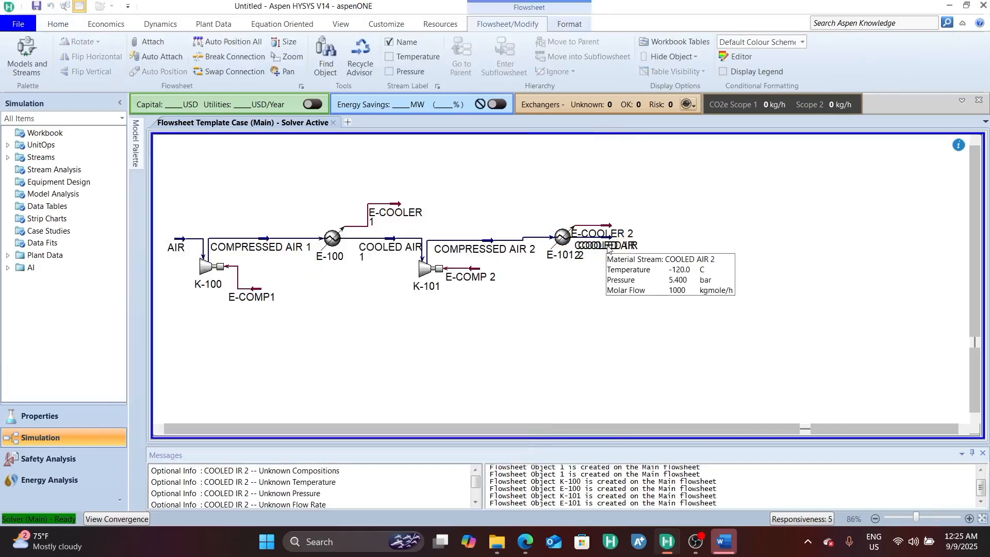
left_click_drag(625, 257, 626, 257)
left_click(615, 241)
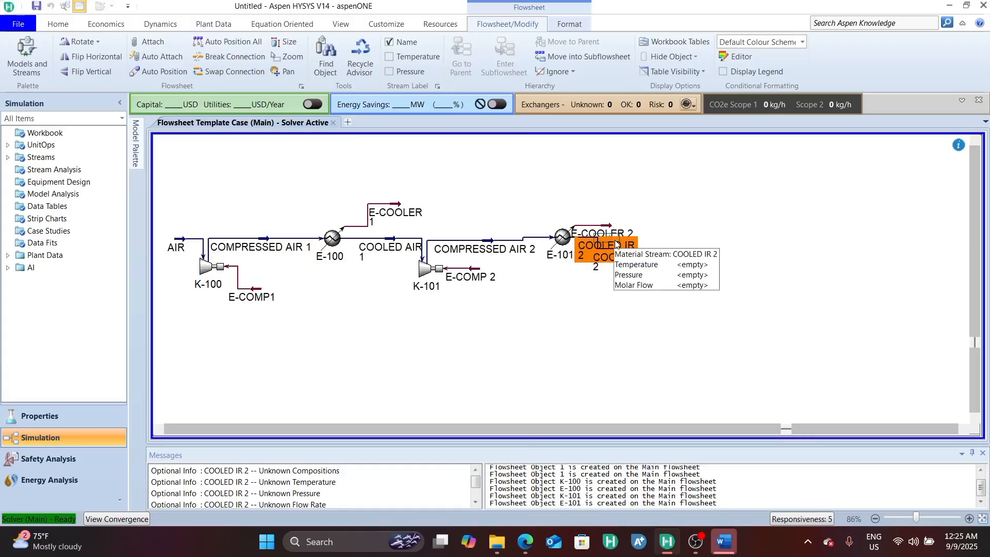
key("Delete")
left_click(495, 317)
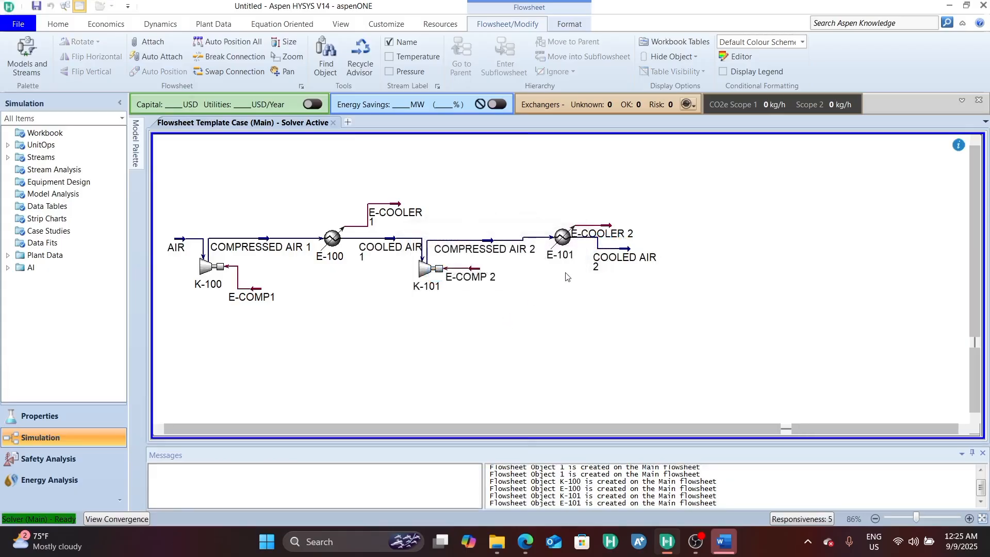
Rearrange the flowsheet around E-101, raising E-COOLER 2 above the cooler and aligning E-101 and COOLED AIR 2 with COMPRESSED AIR 2.
left_click_drag(604, 230, 602, 209)
left_click_drag(568, 239, 630, 240)
left_click(570, 290)
left_click(564, 306)
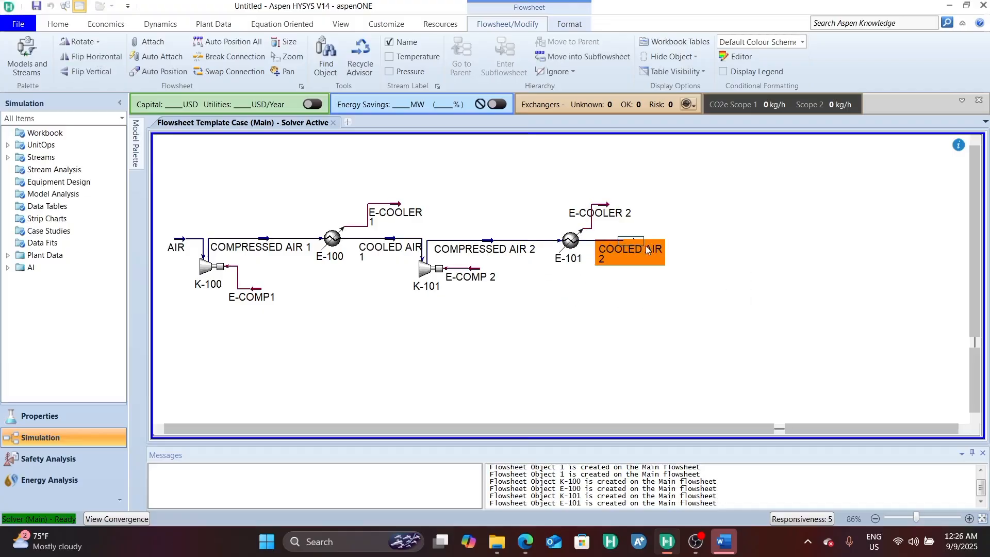
left_click(682, 256)
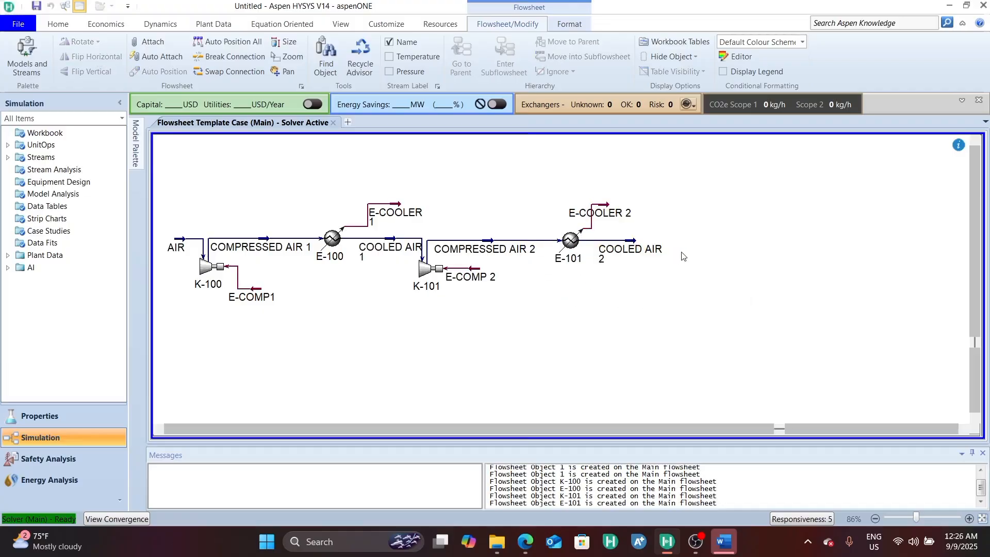
Add a third compressor to the flowsheet just downstream of COOLED AIR 2, slightly below that stream.
left_click(135, 149)
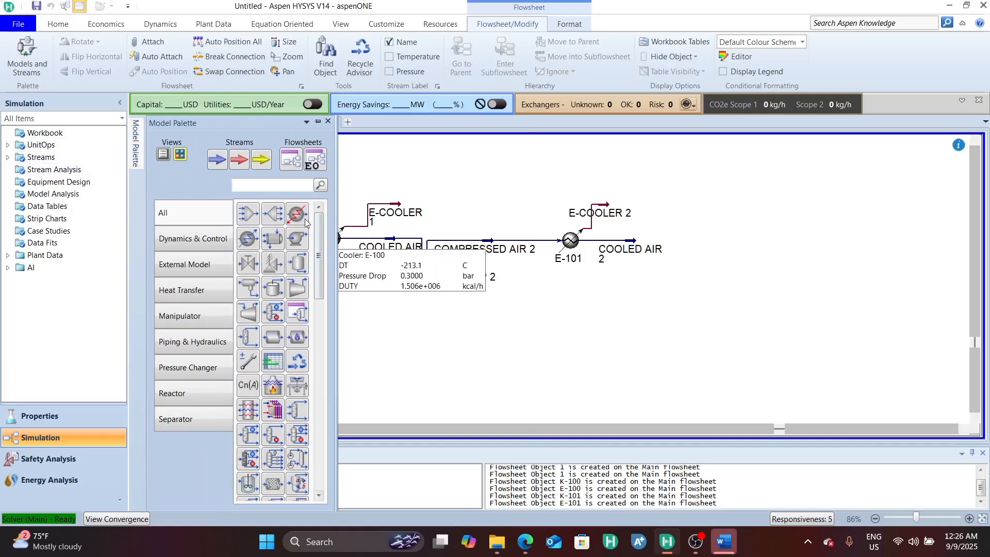
left_click(249, 313)
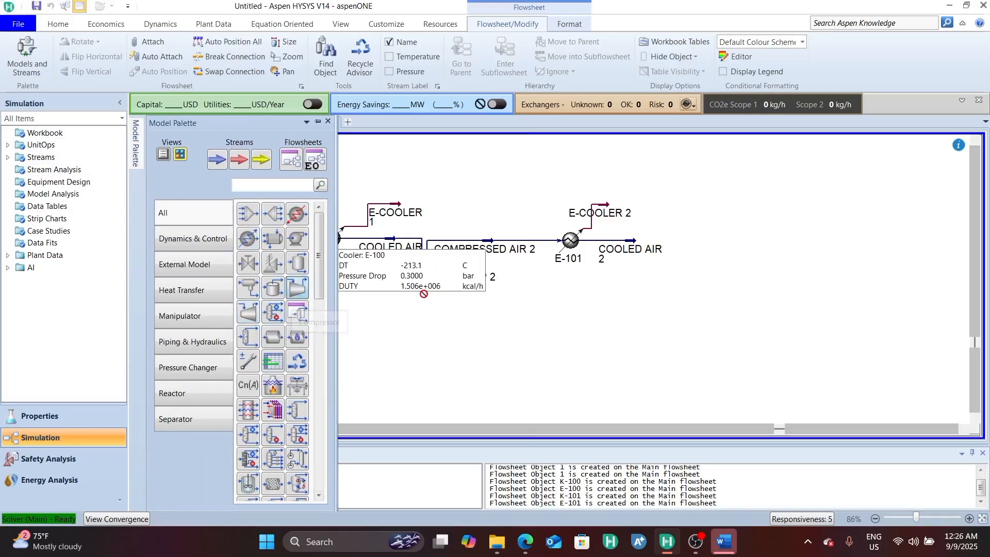
left_click(684, 245)
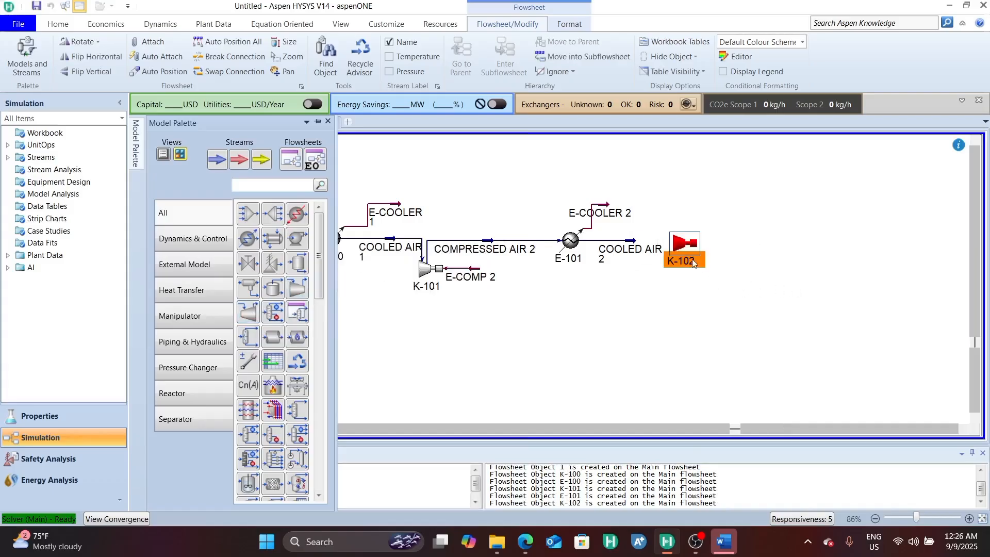
left_click_drag(684, 253, 698, 269)
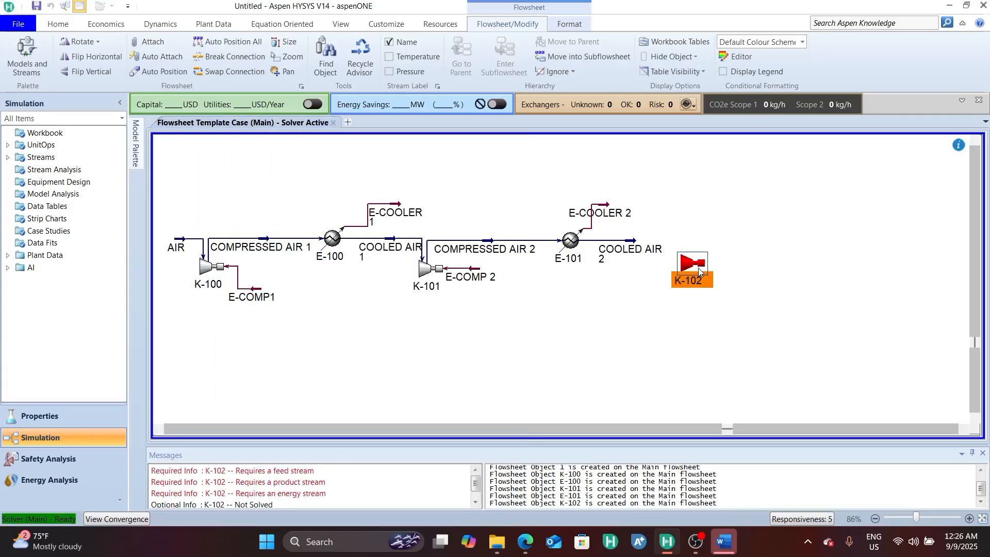
Connect COOLED AIR 2 as the inlet of compressor K-102 and a new energy stream E-COMP 3.
double_click(699, 272)
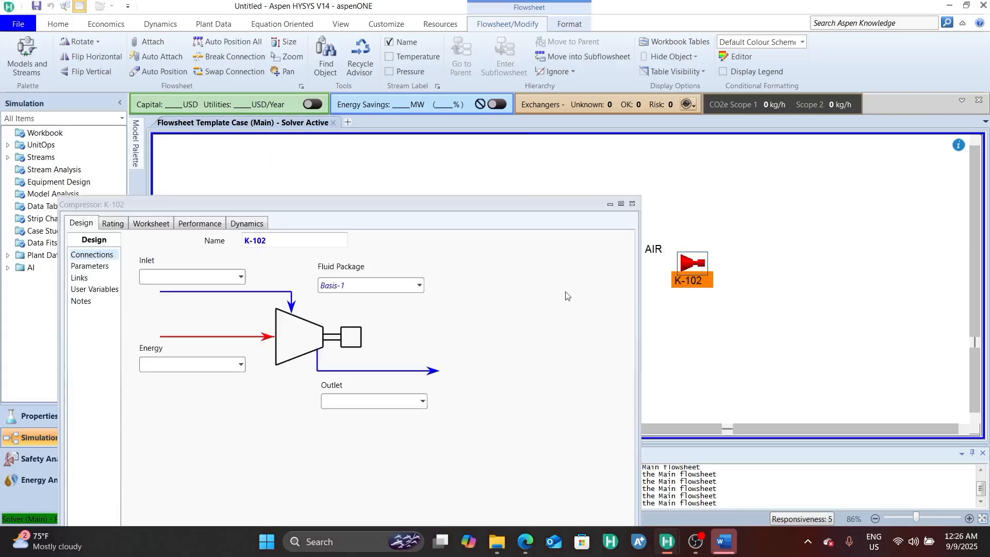
left_click(240, 279)
left_click(203, 295)
left_click(191, 364)
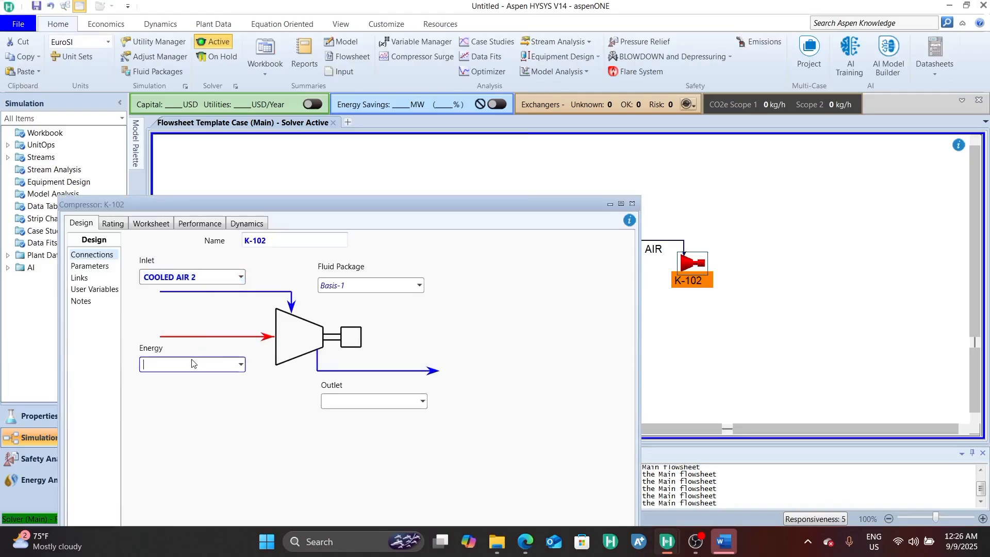
type("E-COMP 3")
key("Return")
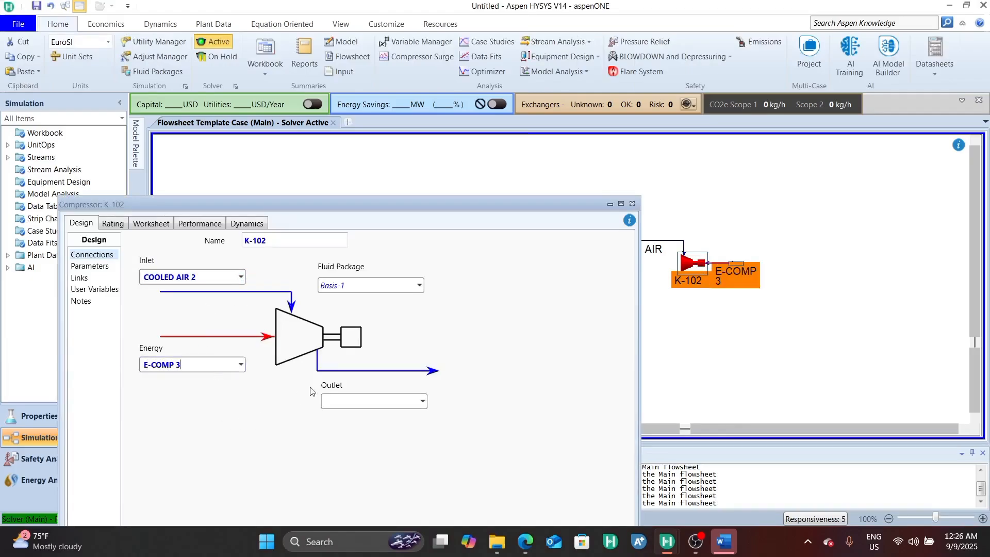
Connect a new outlet stream named COMPRESSED AIR 3 to compressor K-102.
left_click(384, 400)
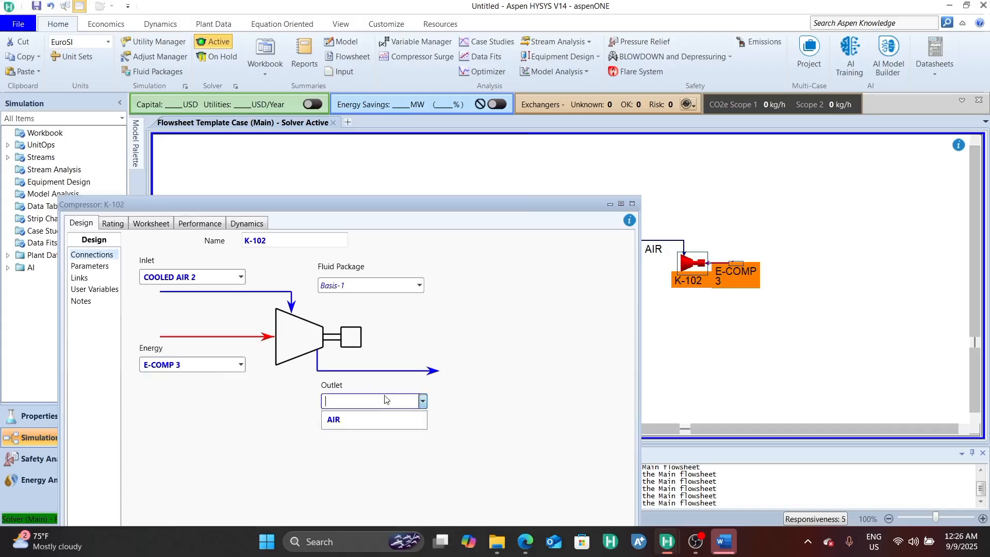
type("COMPRESSED AIR 3")
key("Return")
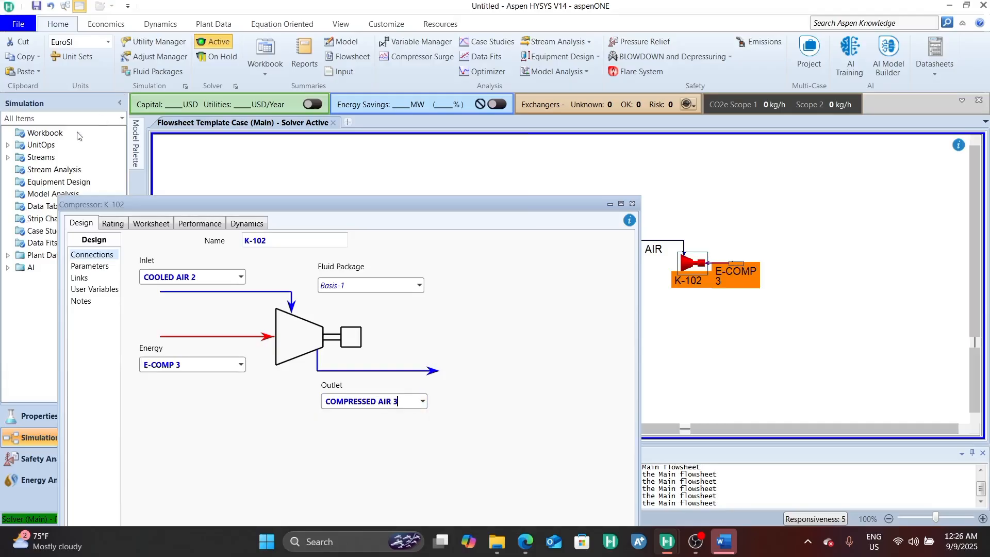
Set compressor K-102's Delta P to 2.9 bar and review its connected streams' conditions.
left_click(85, 266)
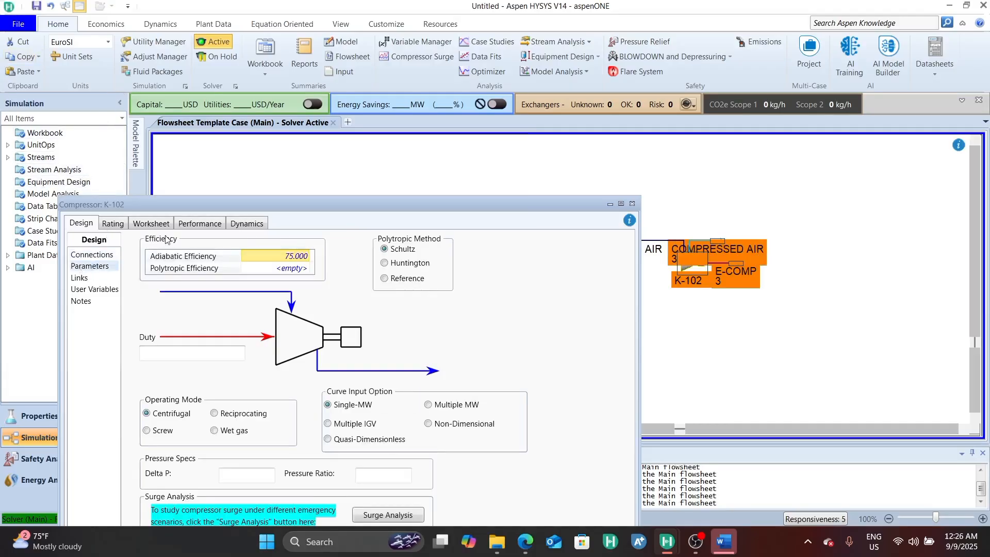
left_click_drag(225, 206, 238, 122)
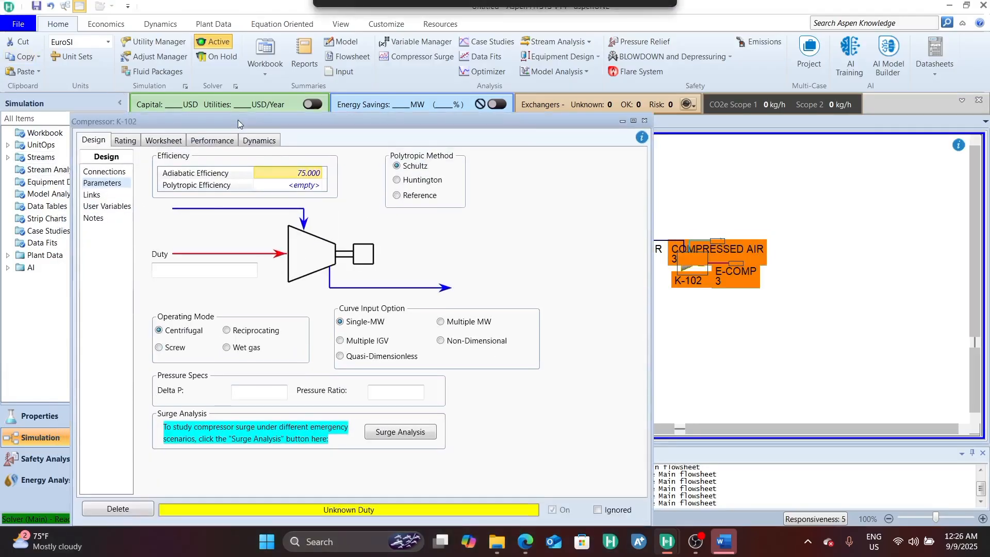
left_click(248, 388)
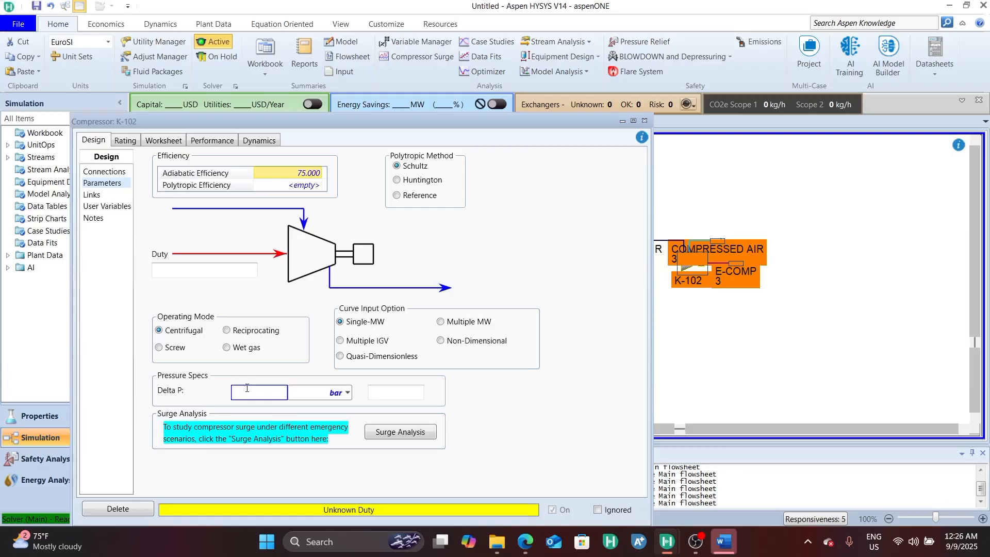
left_click(164, 141)
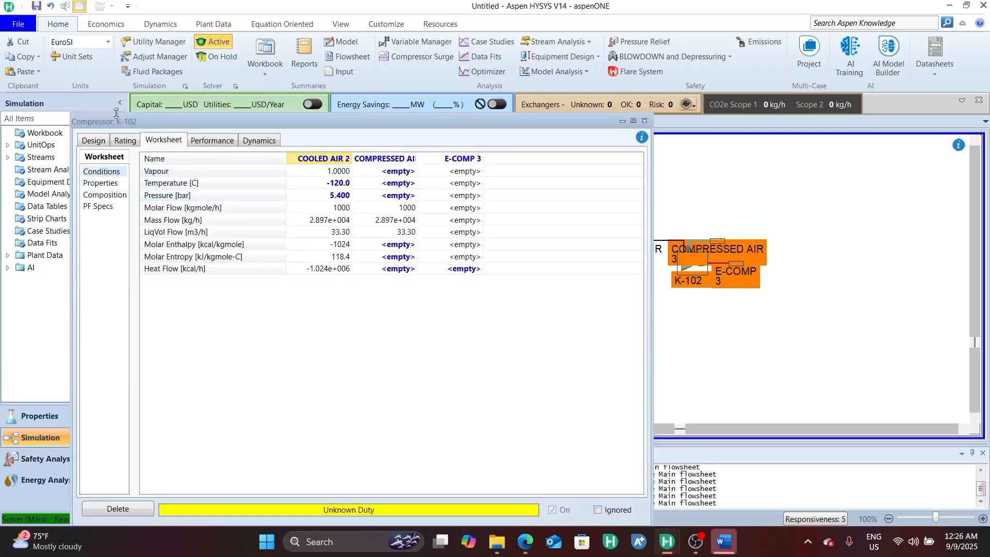
left_click(97, 149)
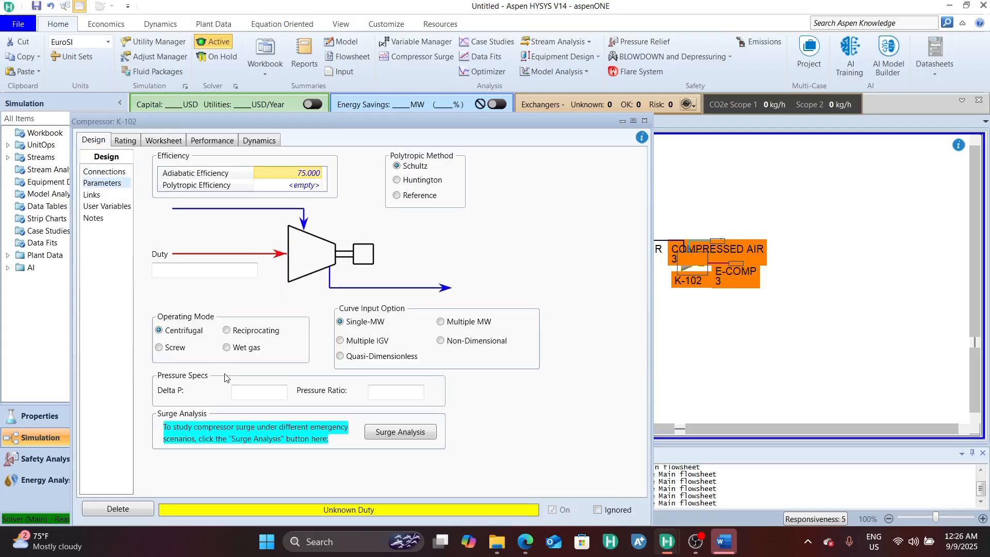
left_click(256, 396)
type("2.9")
key("Return")
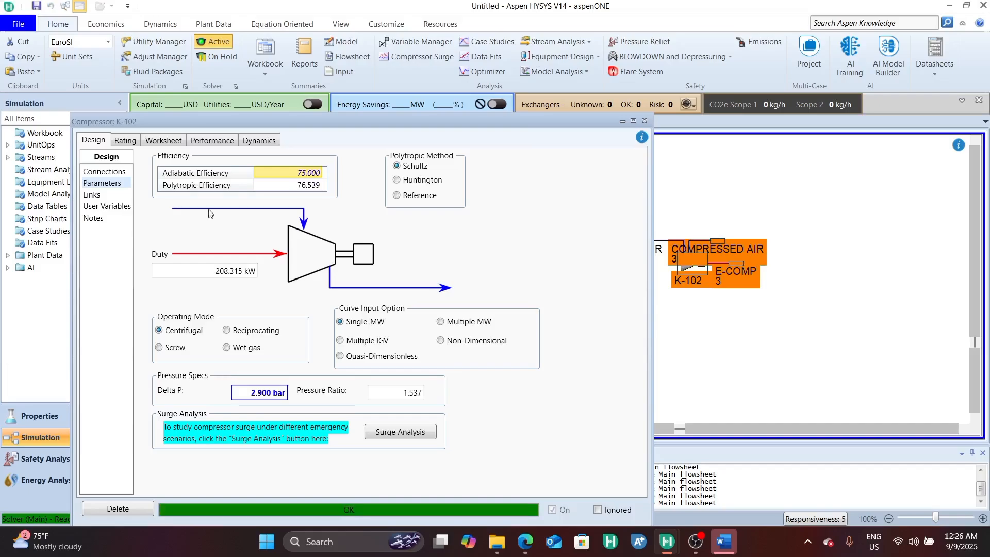
left_click(180, 137)
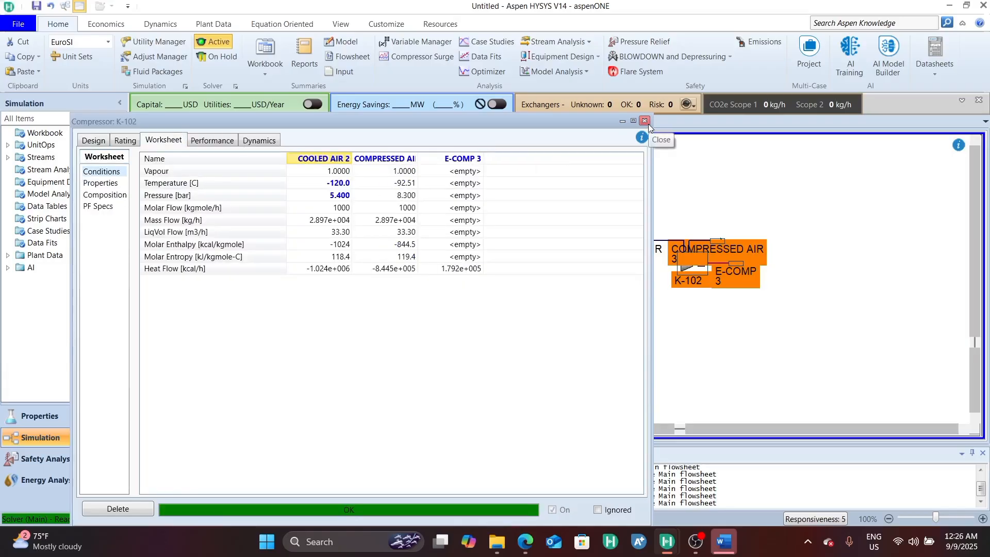
mouse_move(402, 185)
left_click(649, 122)
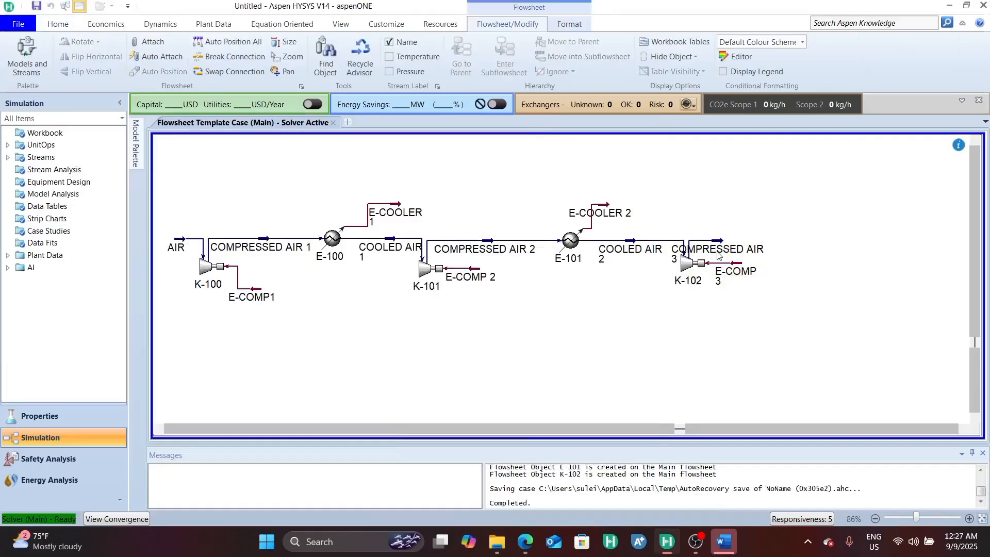
Move COMPRESSED AIR 3 up and clear of K-102, and add a third cooler just downstream of that stream.
left_click_drag(729, 244, 754, 233)
left_click(840, 311)
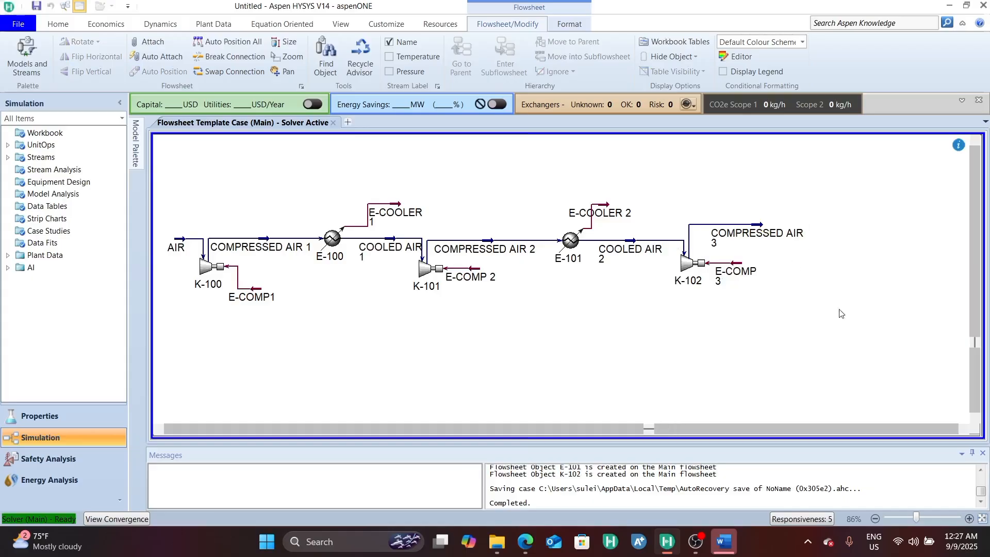
left_click(964, 430)
left_click(964, 430)
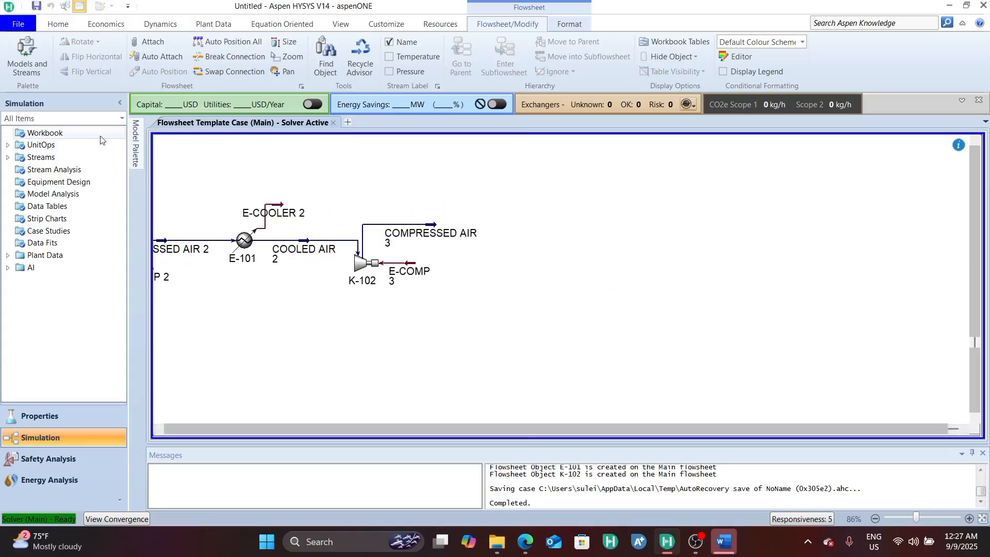
left_click(140, 149)
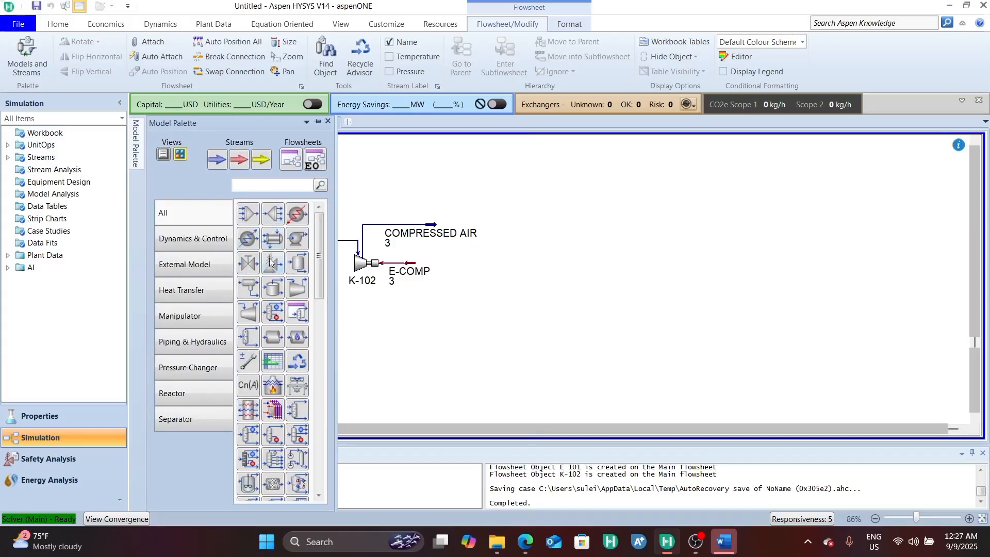
left_click_drag(251, 247, 507, 236)
Connect COMPRESSED AIR 3 as the inlet of cooler E-102 and a new energy stream E-COOLER 3.
double_click(507, 236)
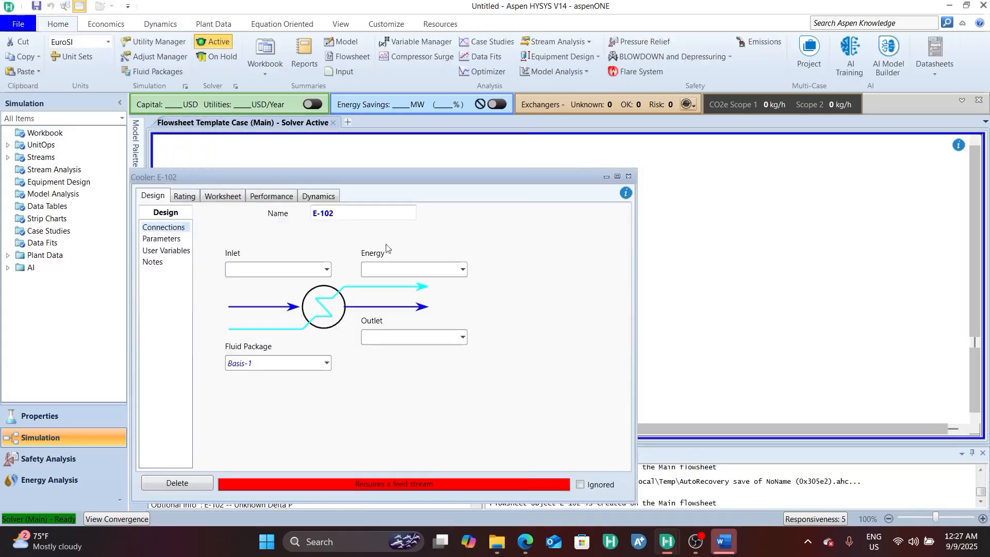
left_click(326, 269)
left_click(293, 289)
left_click(376, 279)
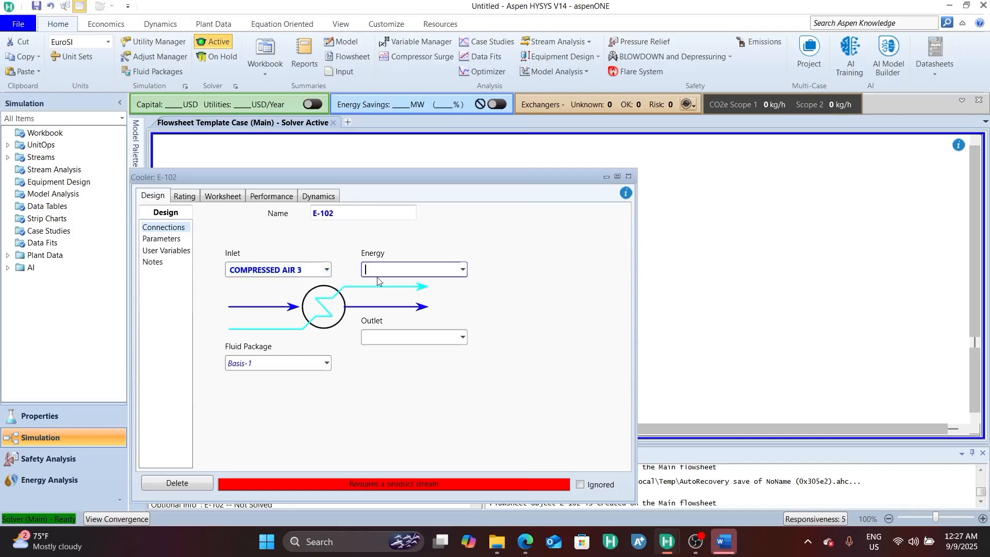
type("E-COOLER 3")
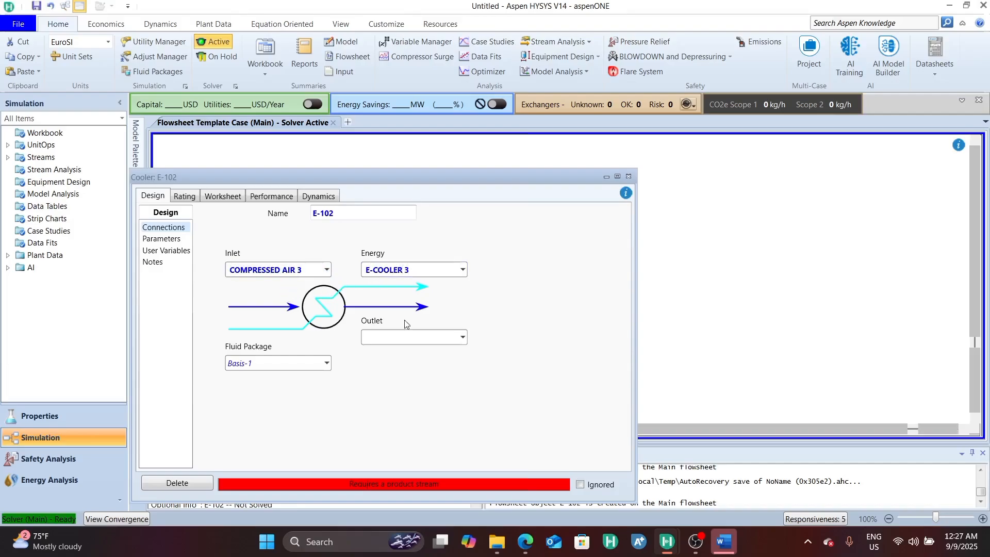
Connect a new outlet stream named COOLED AIR 3 to cooler E-102 and display its connected streams' conditions.
left_click(414, 336)
type("CO")
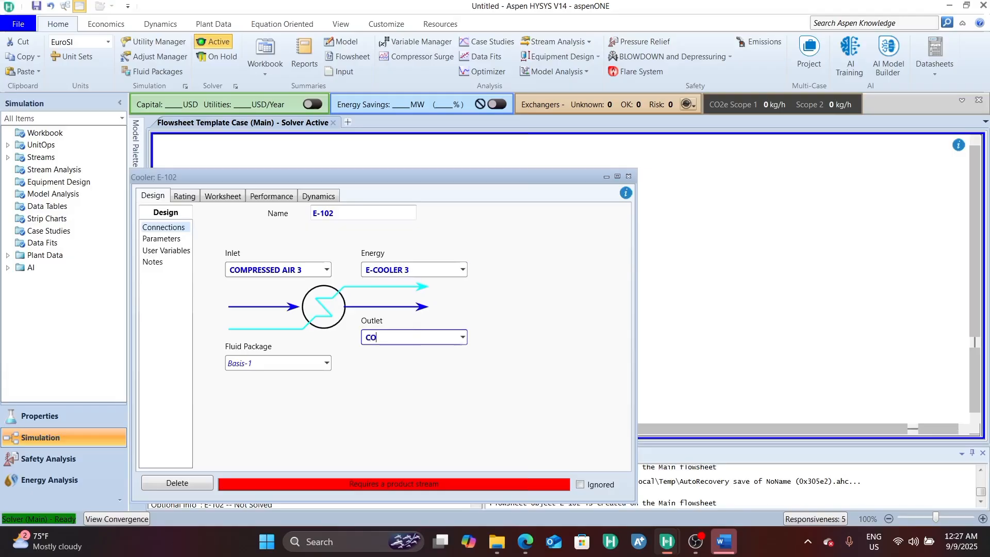
type("OLED AIR 3")
key("Return")
left_click(216, 196)
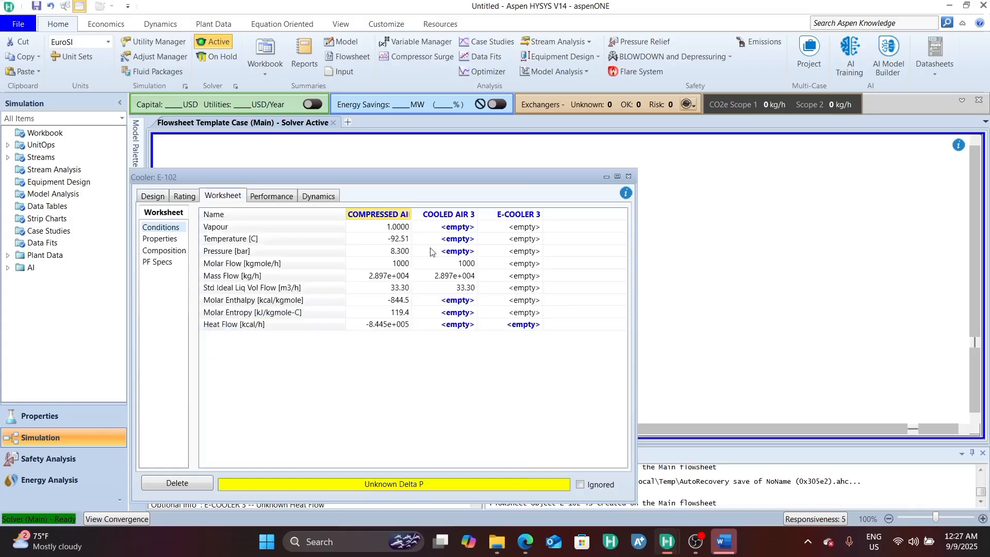
Set the outlet stream COOLED AIR 3 to a pressure of 8 bar and a temperature of -170 °C.
left_click(464, 253)
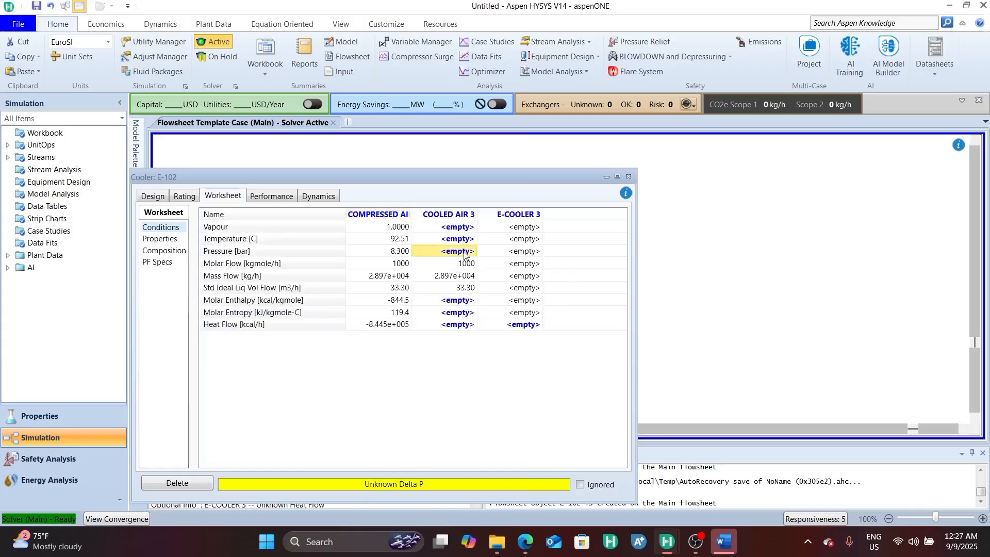
type("8")
key("Return")
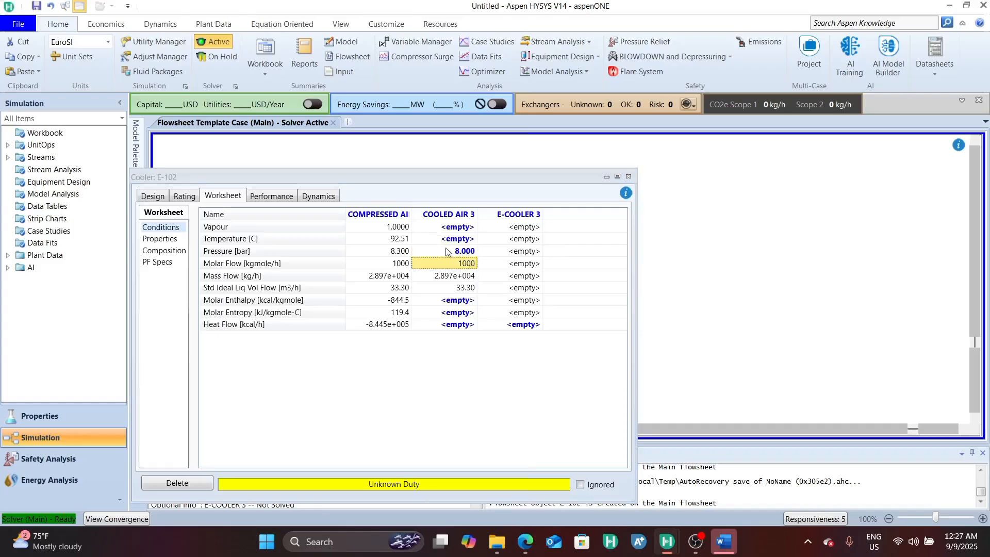
left_click(459, 240)
left_click(458, 240)
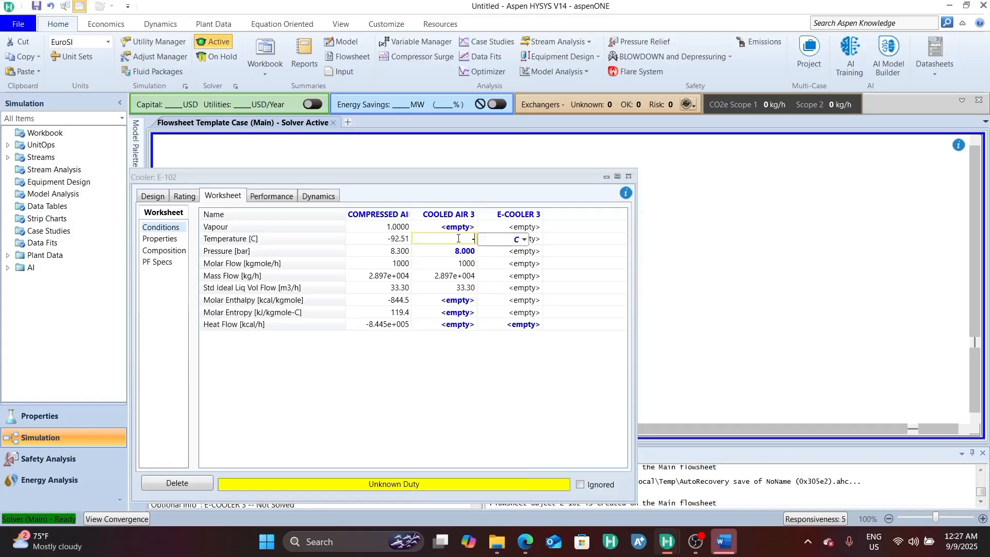
type("-170")
key("Return")
mouse_move(459, 242)
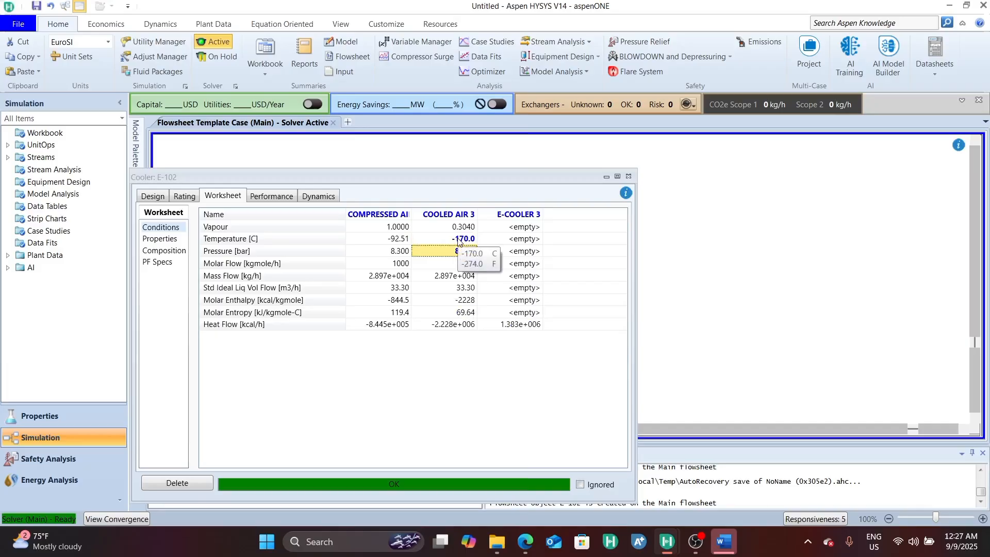
left_click(459, 240)
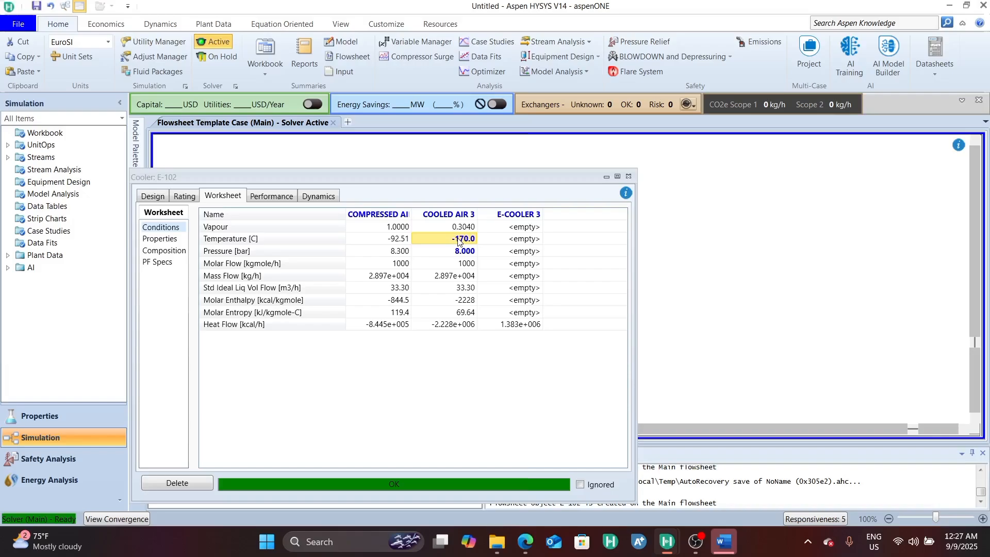
Try a temperature of -180 °C for the outlet stream COOLED AIR 3.
type("-80")
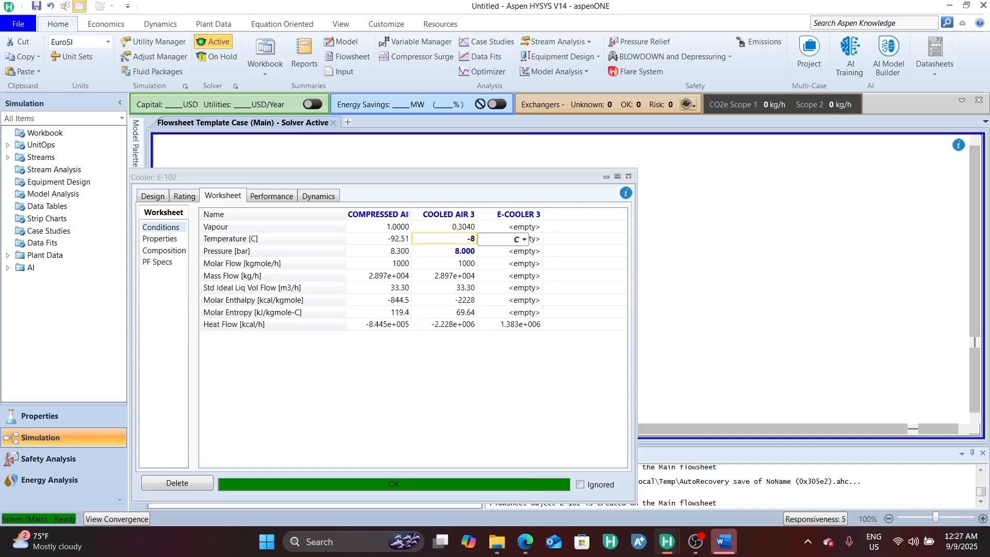
key("BackSpace")
key("BackSpace")
type("180")
key("Return")
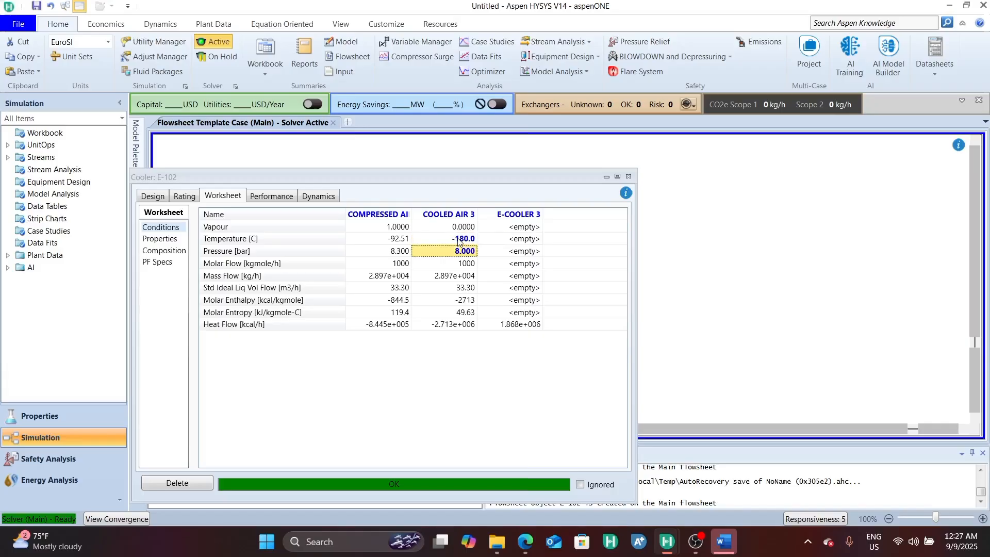
Try temperatures of -165 °C and -170 °C for the outlet stream COOLED AIR 3.
left_click(459, 242)
type("-165")
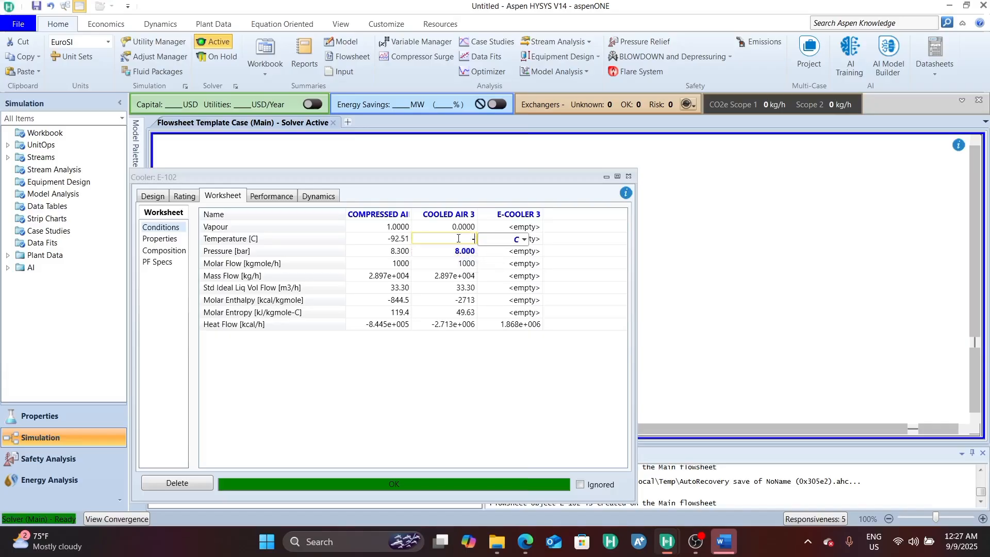
key("Return")
left_click(458, 242)
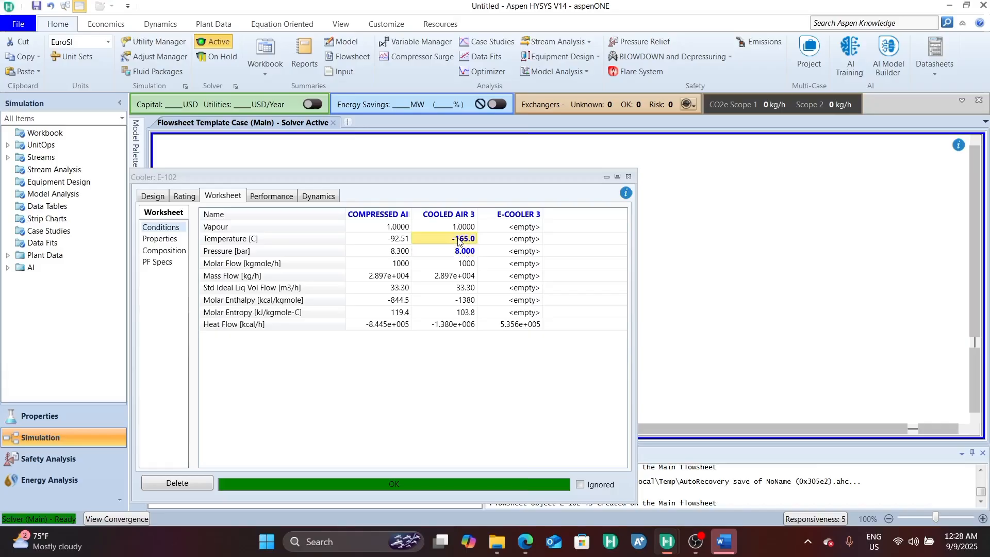
type("-170")
key("Return")
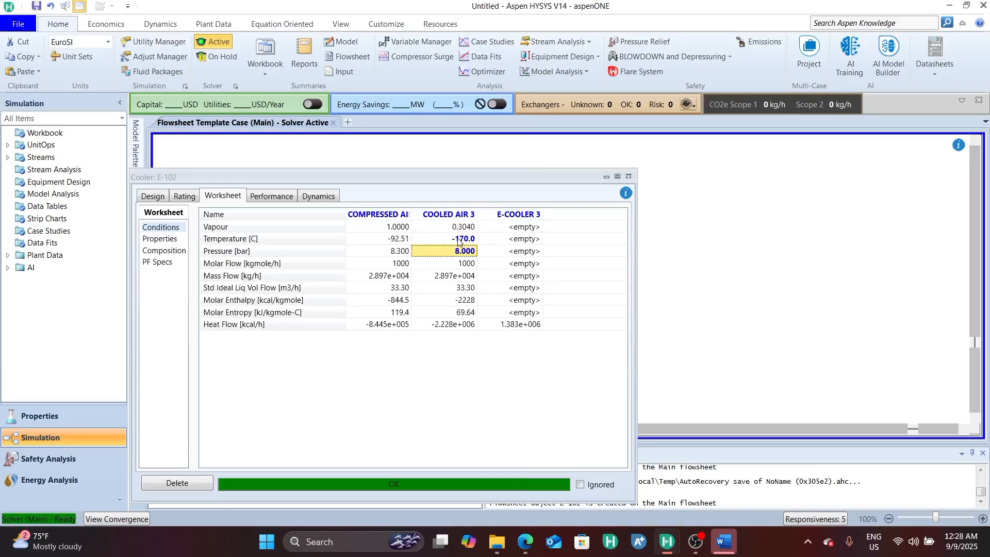
Try temperatures of -169 °C and -169.4 °C for the outlet stream COOLED AIR 3.
left_click(459, 242)
type("-1")
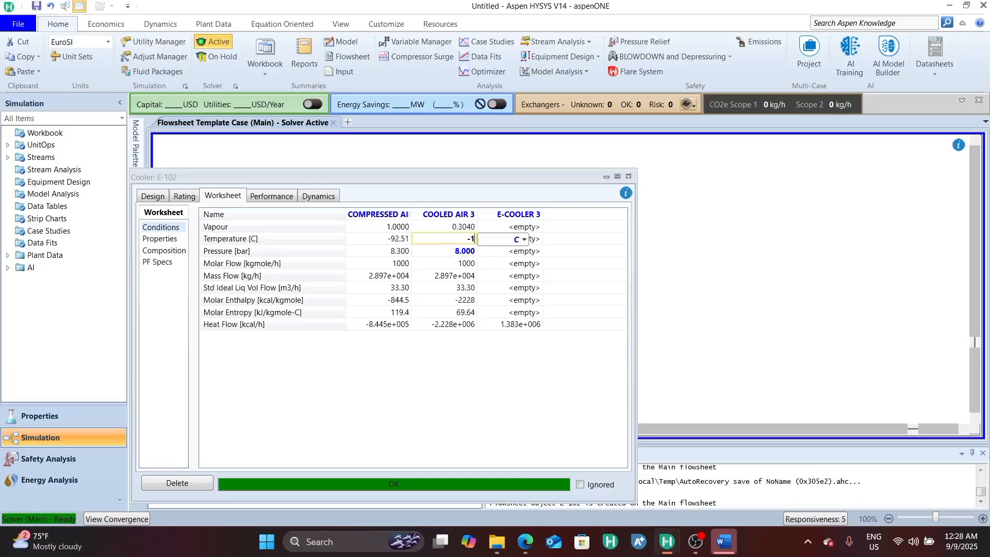
type("69")
key("Return")
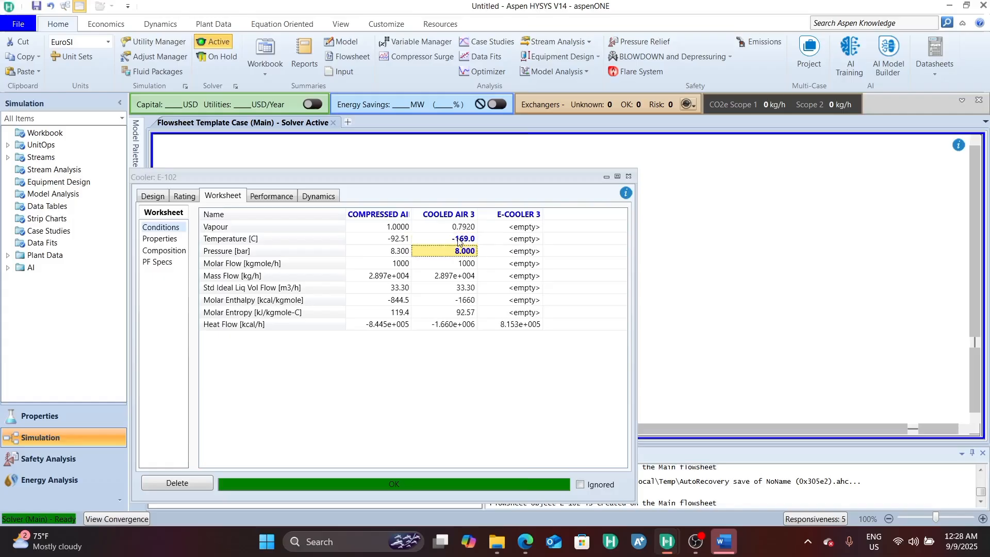
left_click(458, 240)
type("1")
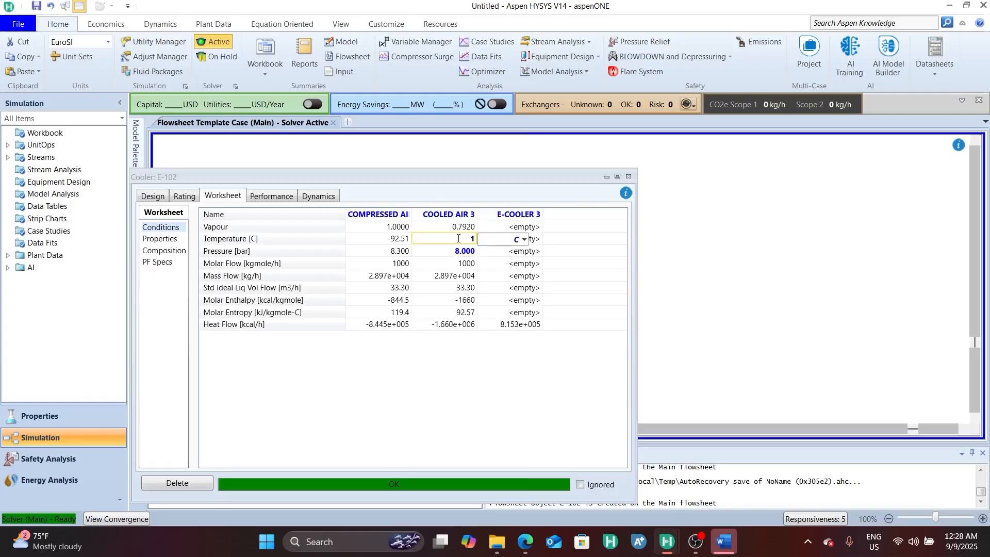
type("9")
key("BackSpace")
type("69.4")
key("Return")
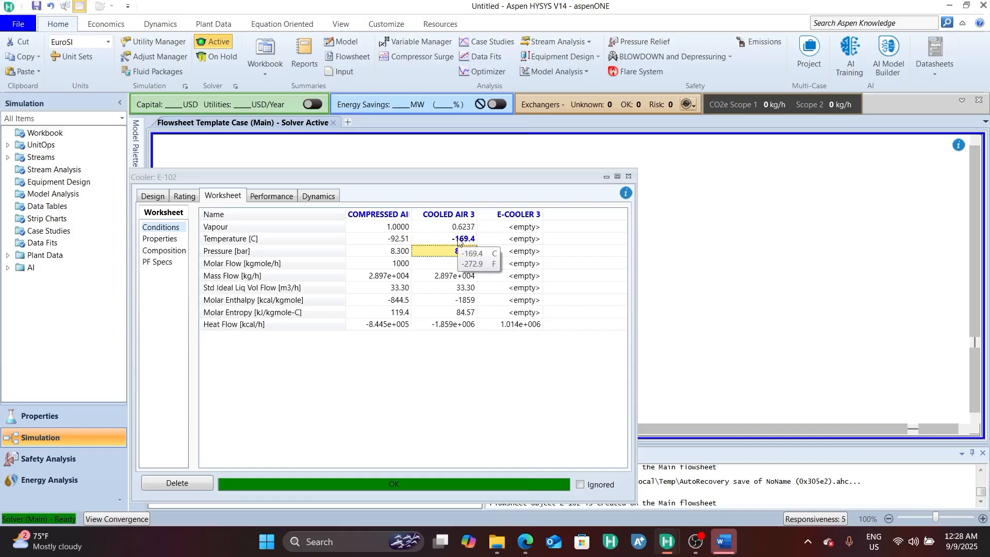
Set the temperature of COOLED AIR 3 to -169.8 °C and close the E-102 cooler's properties.
left_click(460, 242)
type("-1")
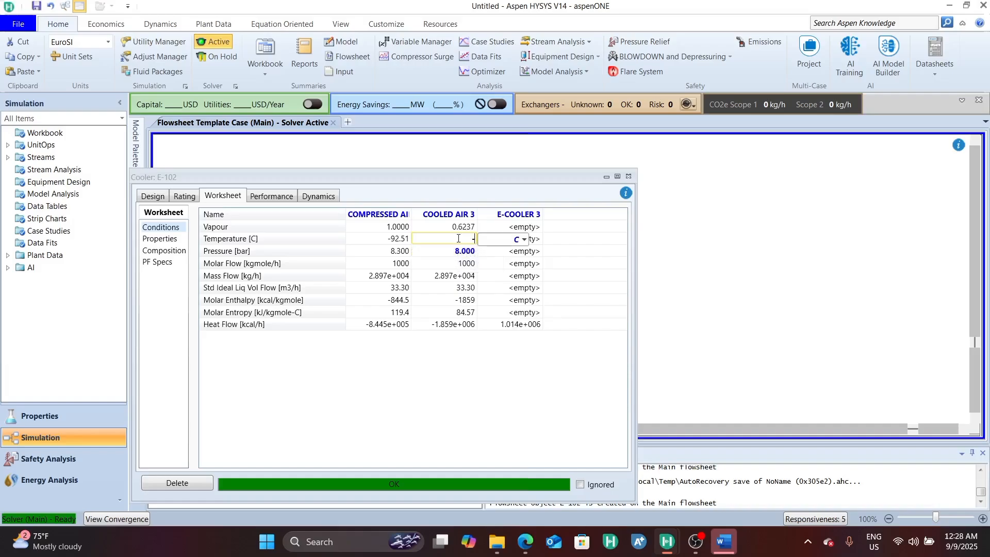
type("69.8")
key("Return")
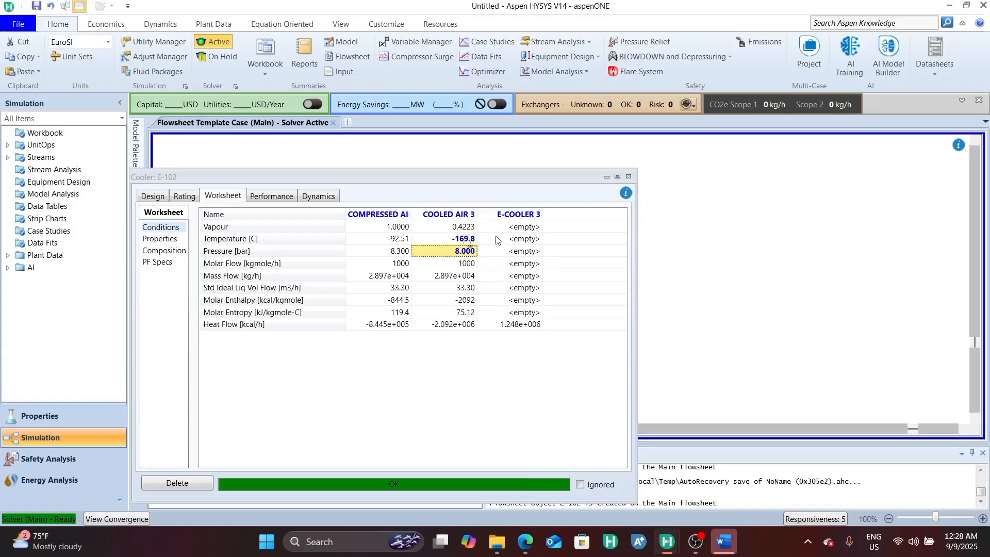
left_click(529, 238)
left_click(455, 230)
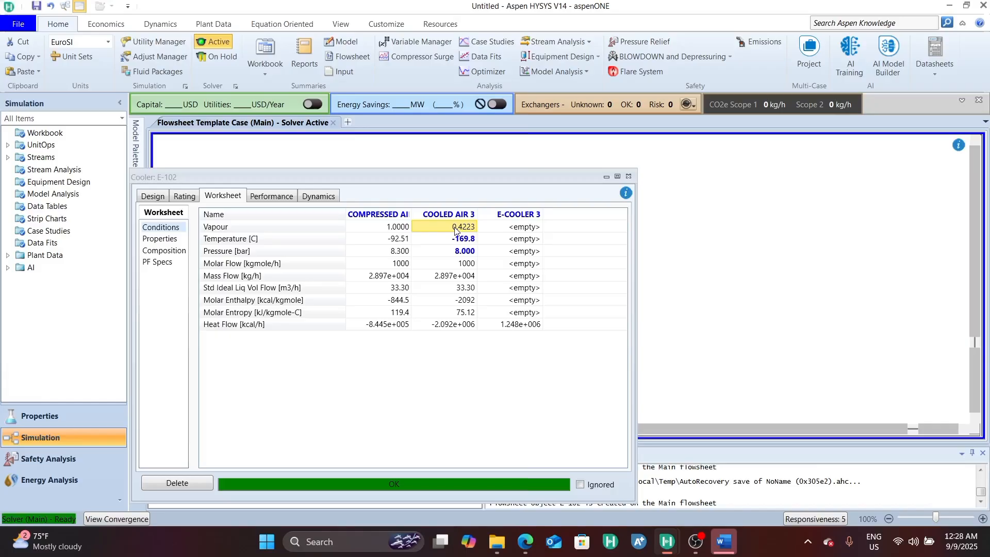
left_click(629, 177)
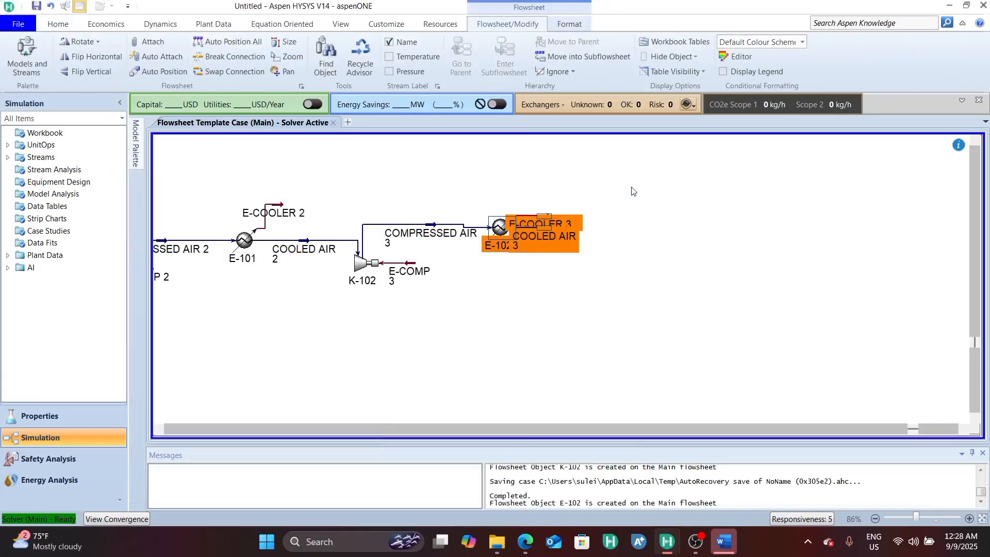
Align cooler E-102 with its inlet line, moving E-COOLER 3 up and clear of it and COOLED AIR 3 farther downstream.
left_click(633, 227)
left_click(511, 221)
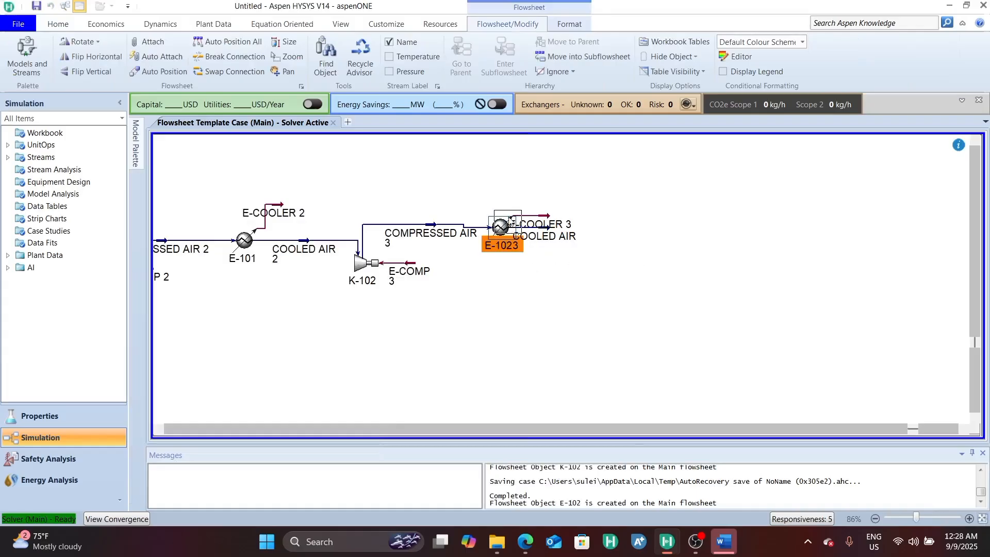
left_click(499, 275)
left_click_drag(510, 220, 559, 185)
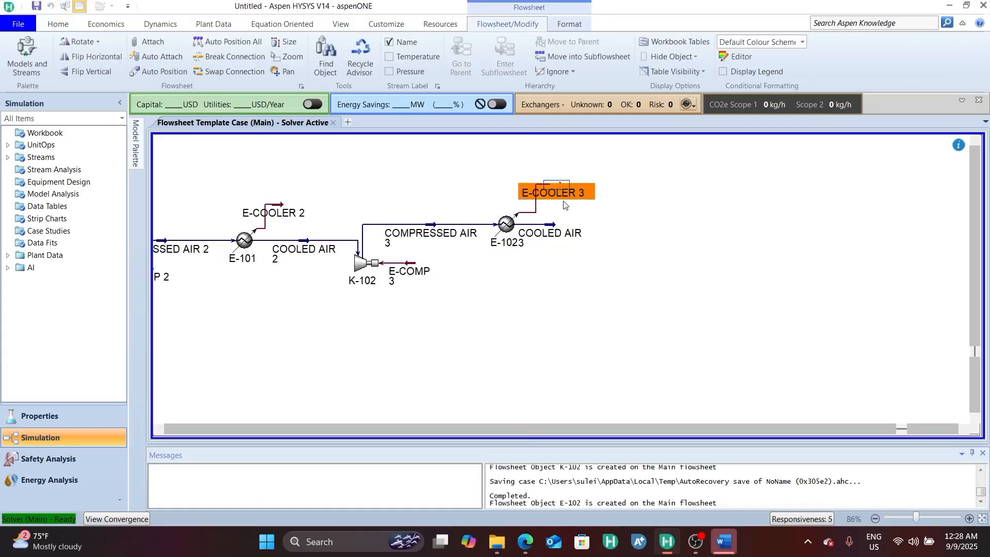
left_click(567, 232)
left_click_drag(567, 231, 609, 231)
left_click(610, 304)
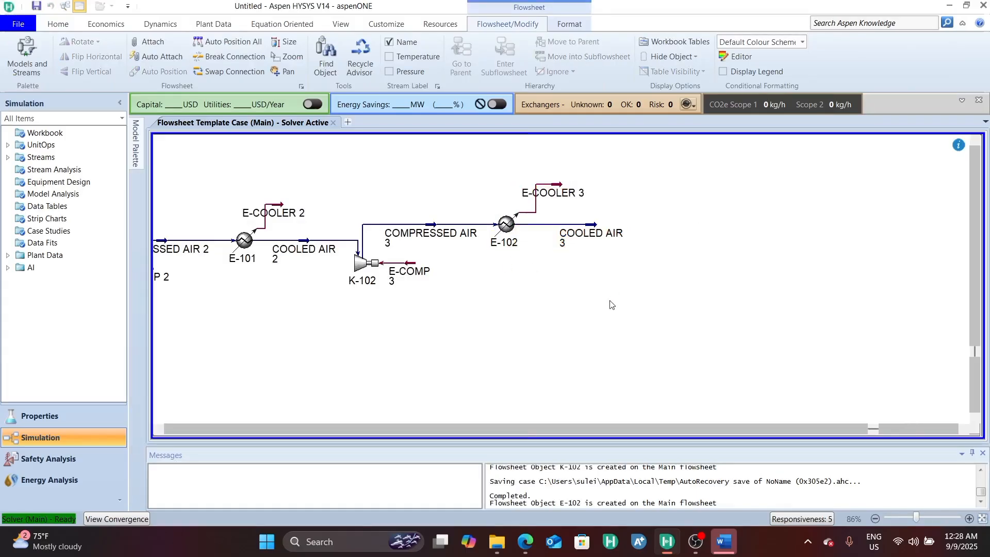
left_click(964, 428)
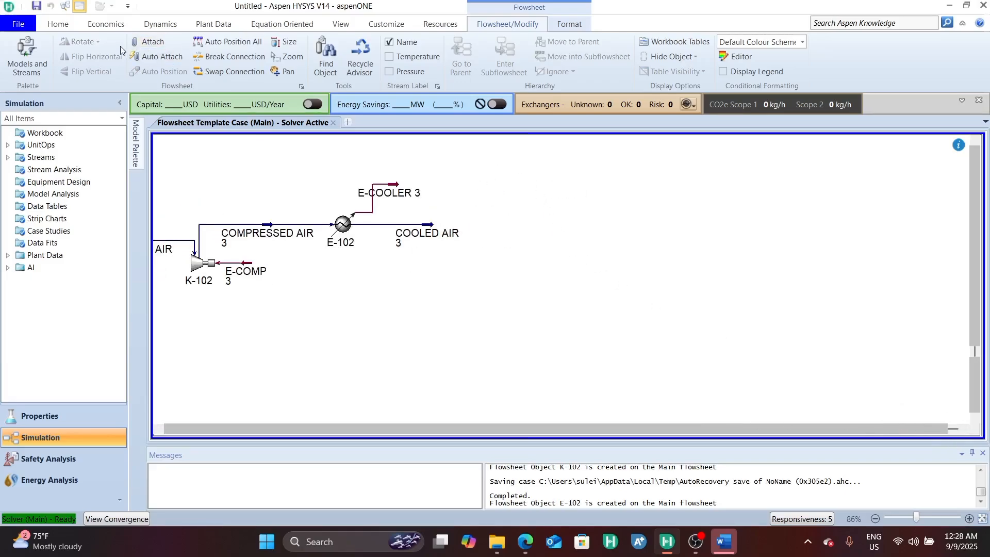
left_click(58, 25)
scroll(446, 328, "down", 1)
scroll(447, 328, "down", 5)
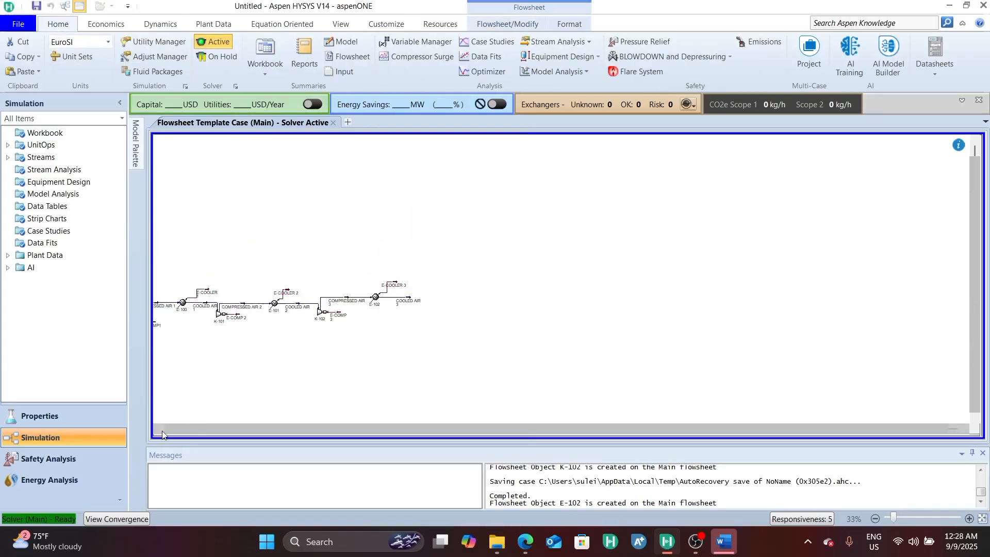
left_click(158, 429)
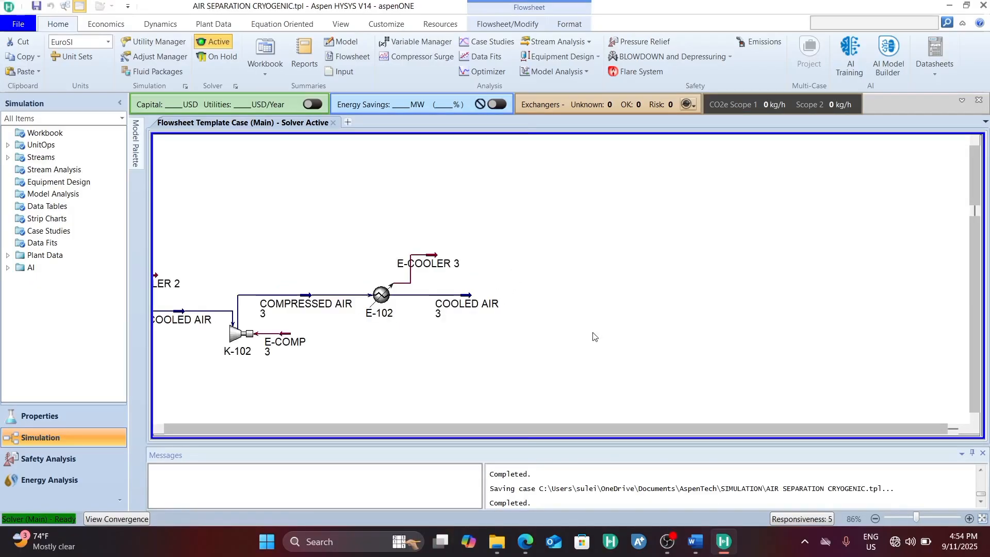
Add a distillation column just downstream of COOLED AIR 3 and open its input expert.
left_click(134, 153)
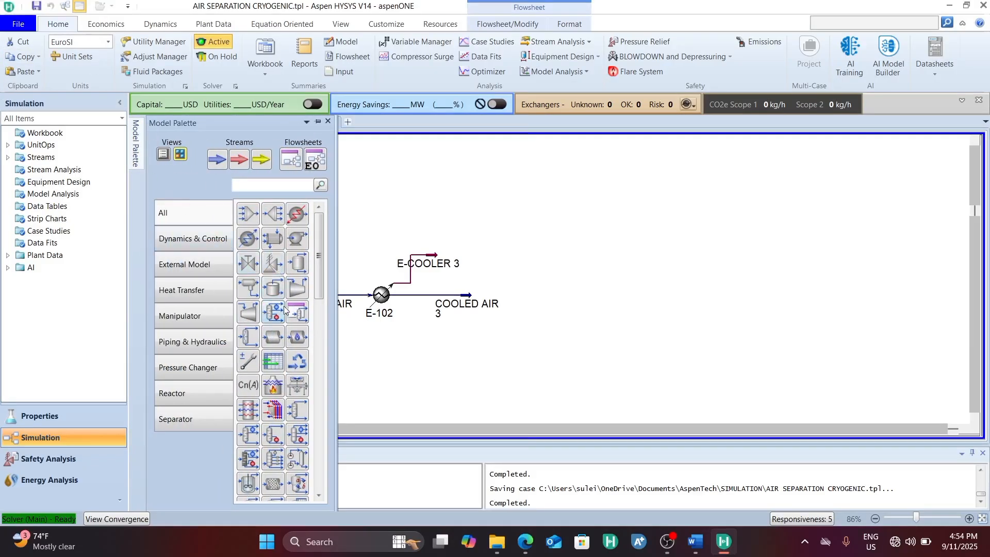
left_click_drag(284, 310, 636, 375)
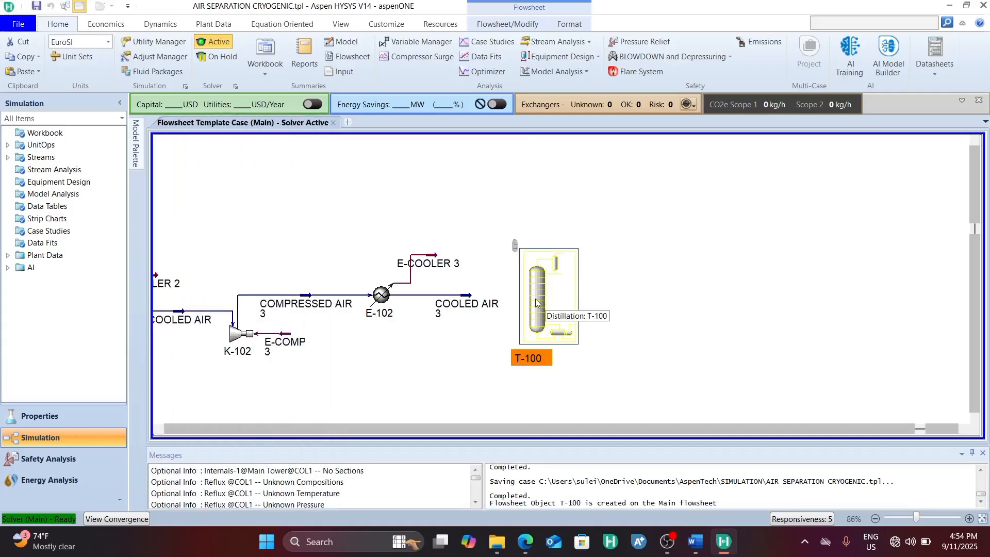
mouse_move(535, 299)
left_mouse_down()
mouse_move(532, 280)
mouse_move(524, 297)
left_mouse_up()
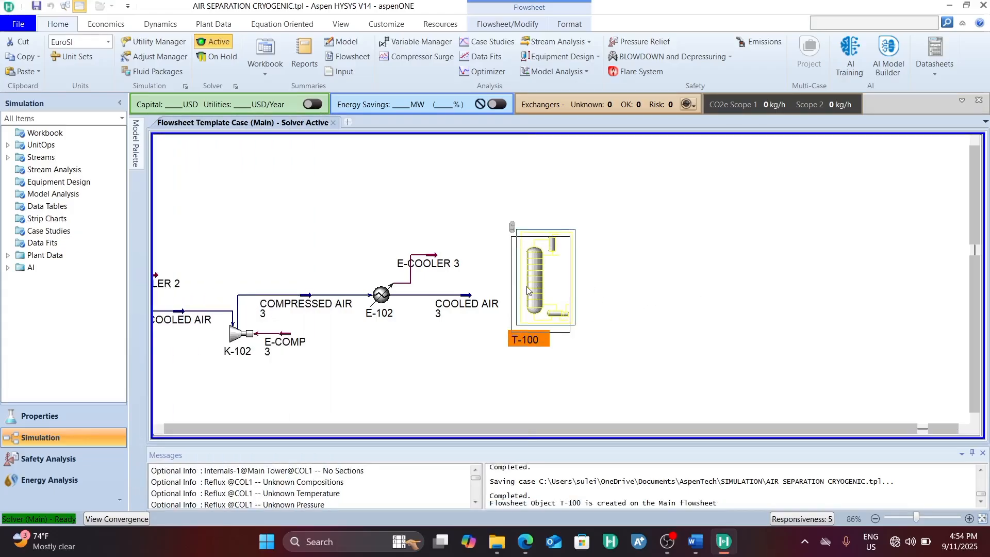
double_click(526, 290)
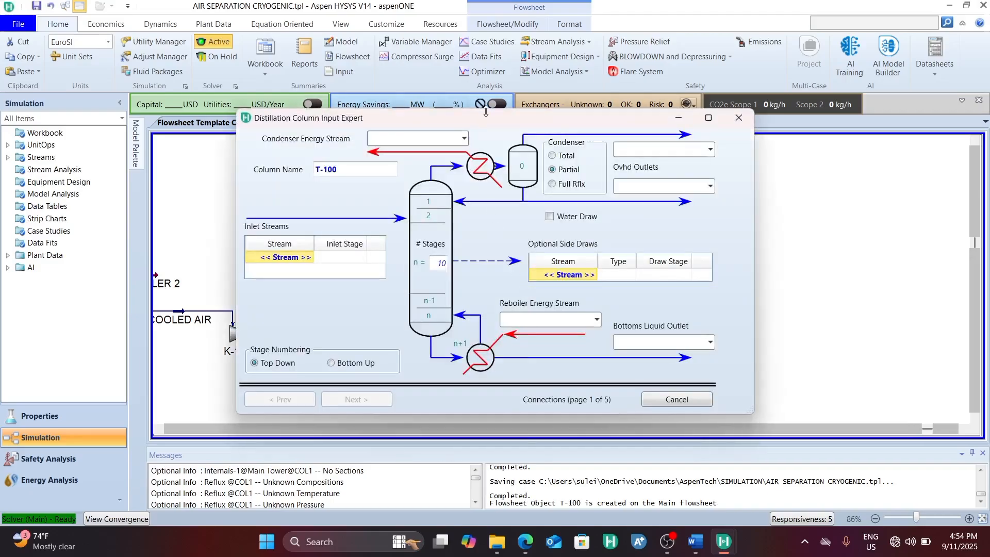
left_click_drag(495, 110, 497, 101)
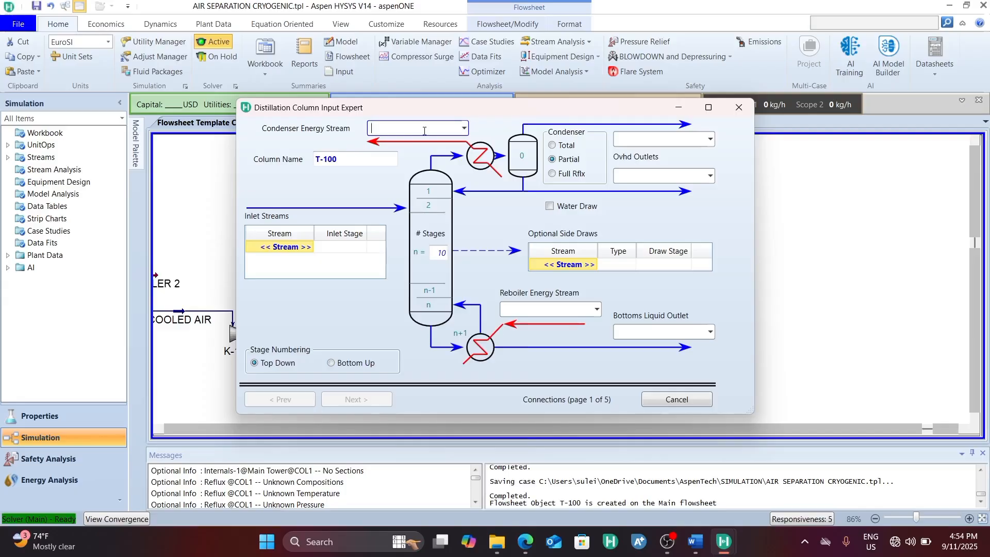
Create condenser energy stream QC and reboiler energy stream QR for column T-100.
type("QC")
key("Return")
left_click(557, 308)
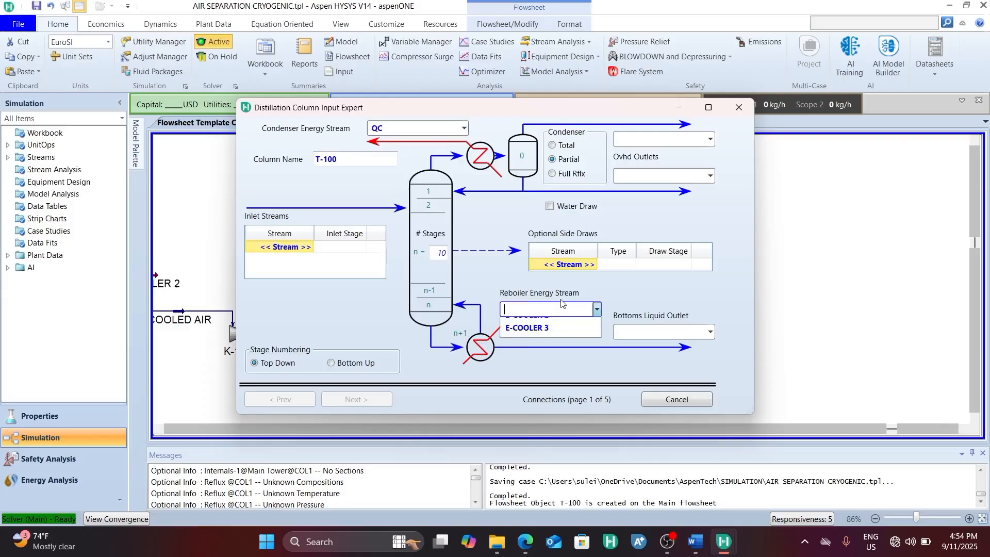
type("QR")
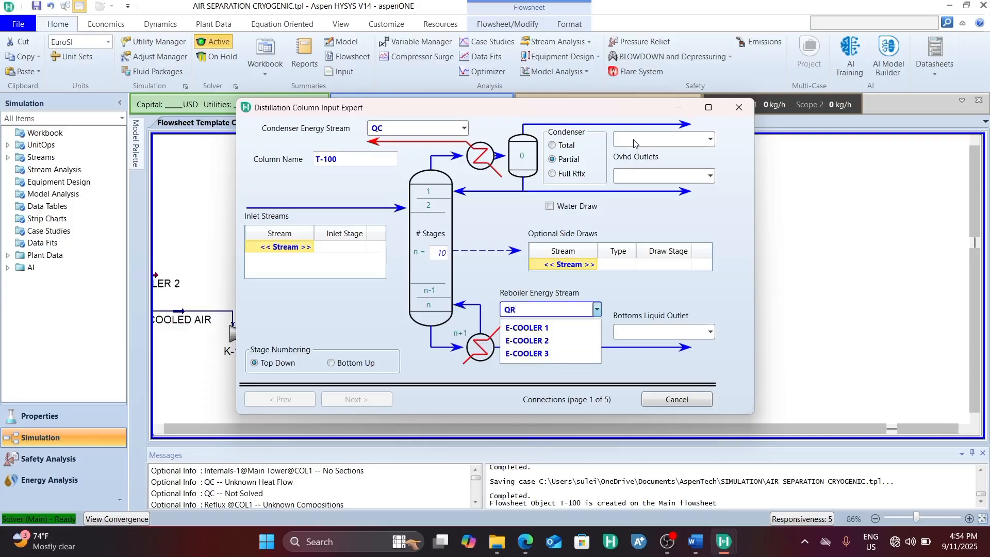
key("Return")
Set the condenser to full reflux, naming the overhead vapour outlet NITROGEN and the bottoms liquid outlet OXGYEN.
left_click(563, 174)
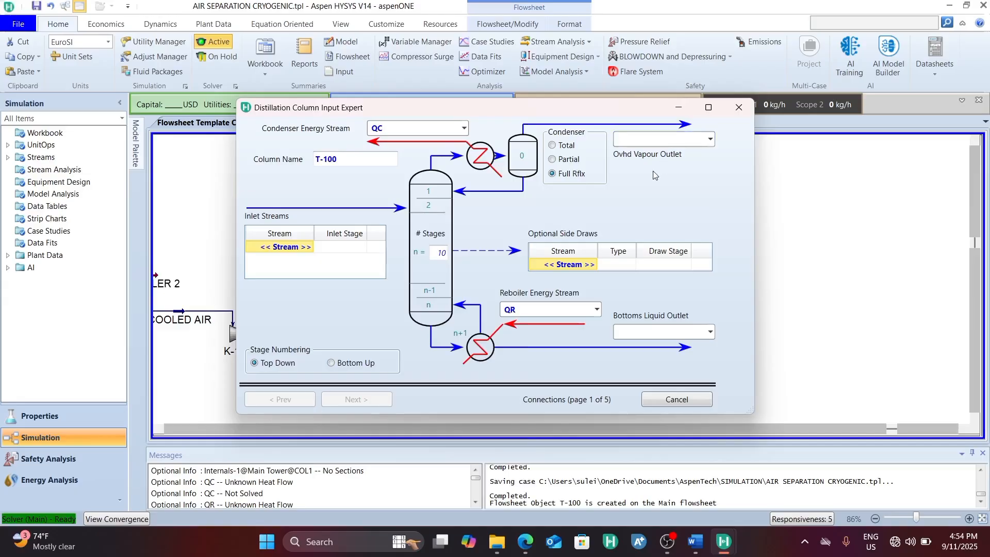
type("NITROH")
key("BackSpace")
type("GEN")
left_click(662, 333)
type("O")
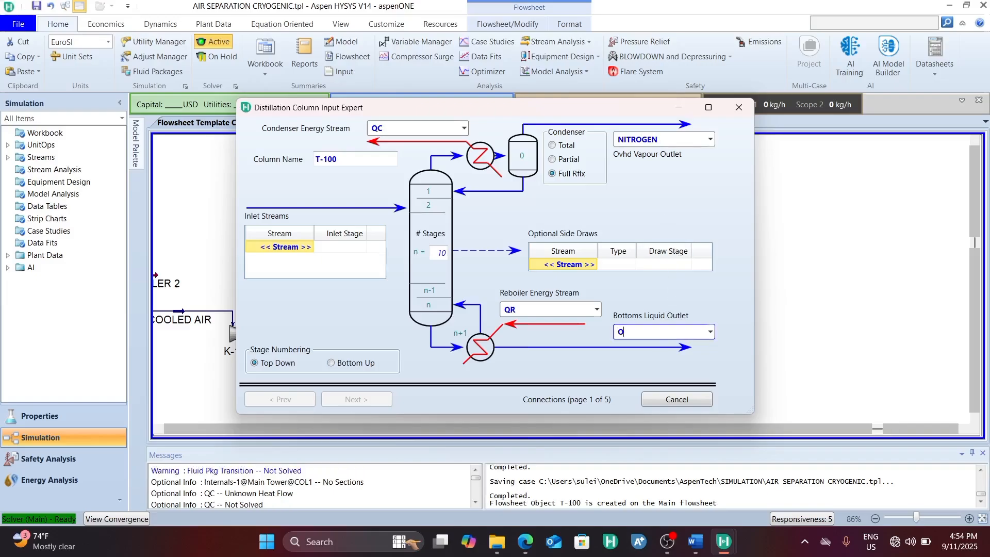
type("XGYEN")
Connect COOLED AIR 3 as the column's inlet stream and accept the once-through regular HYSYS reboiler configuration.
left_click(313, 253)
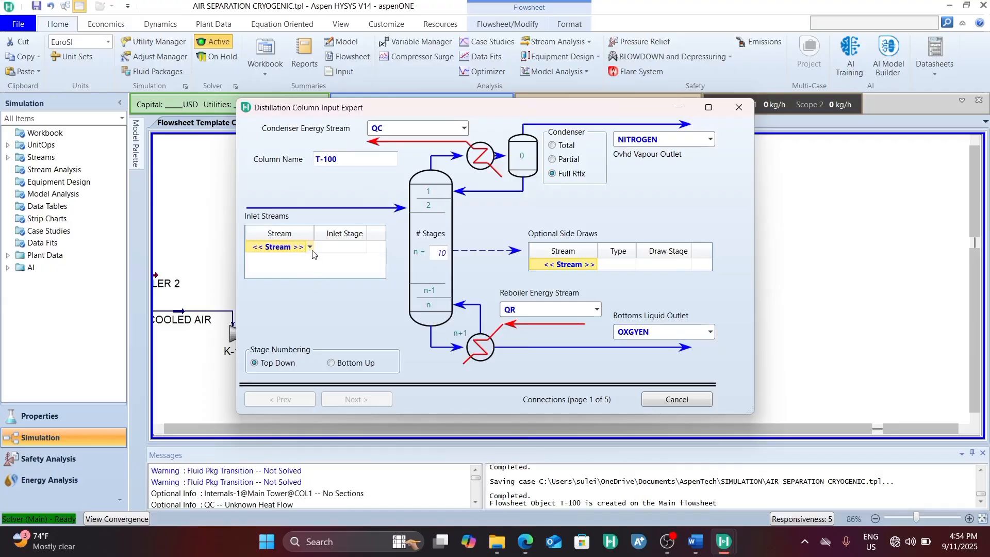
left_click(310, 247)
left_click(303, 267)
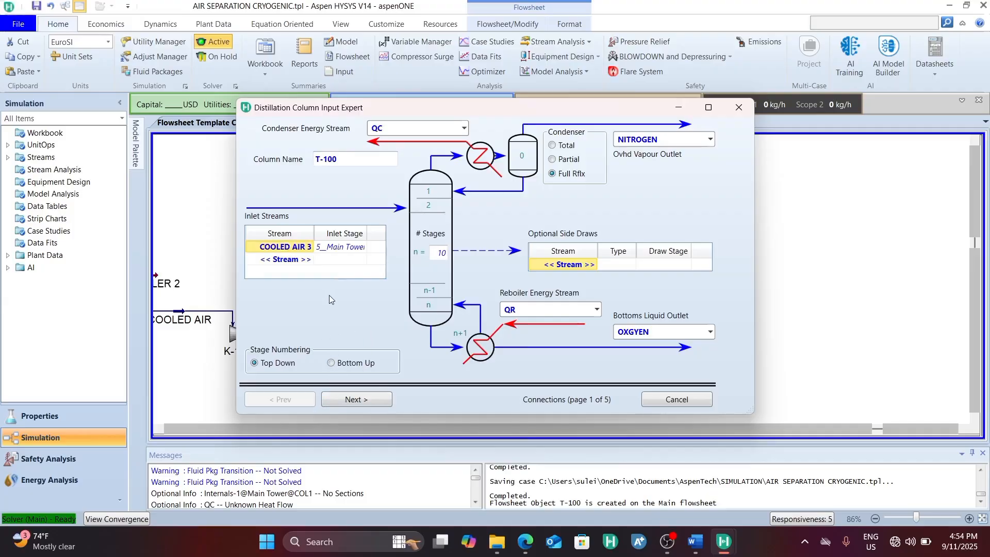
left_click(333, 248)
left_click(356, 399)
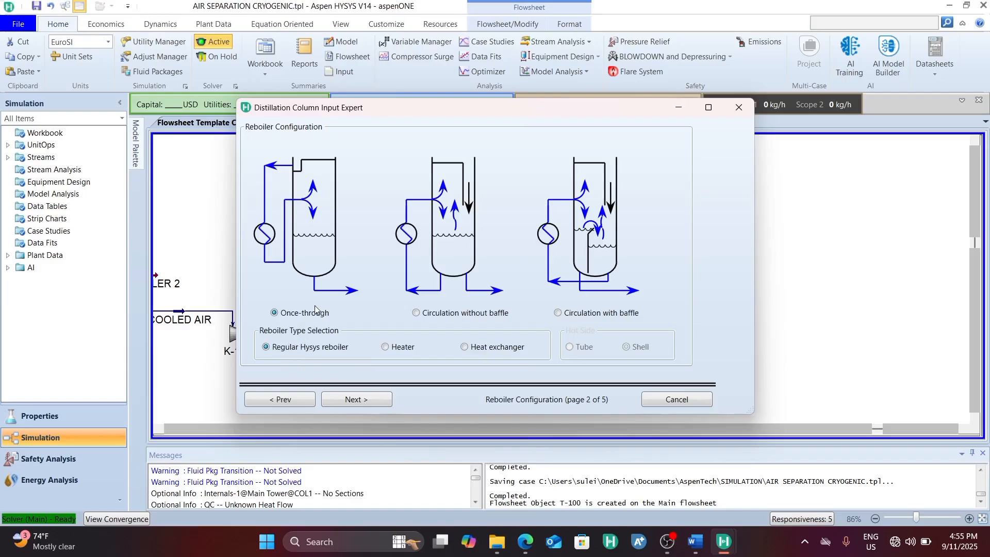
left_click(346, 402)
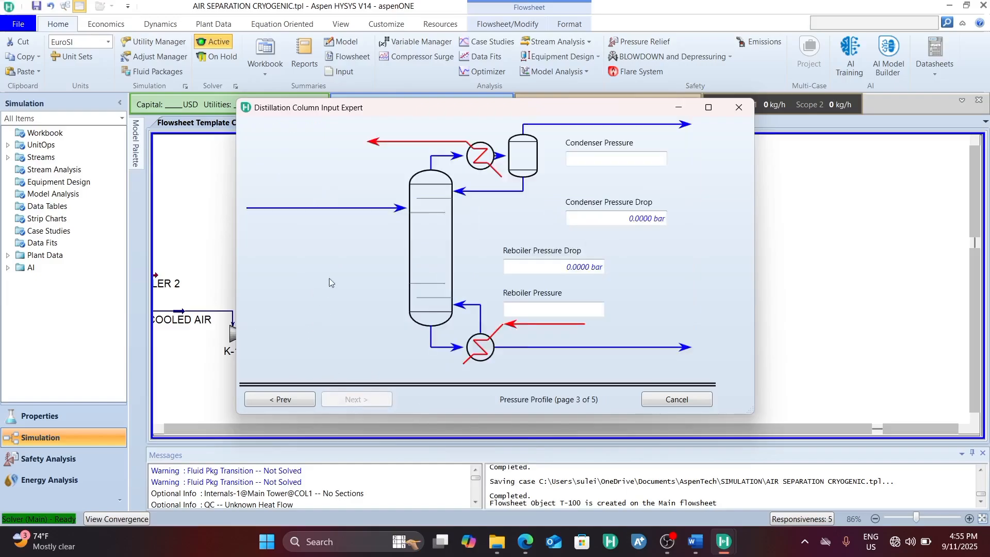
Set the column's reboiler pressure to 7.5 bar and its condenser pressure to 7 bar.
left_click(594, 156)
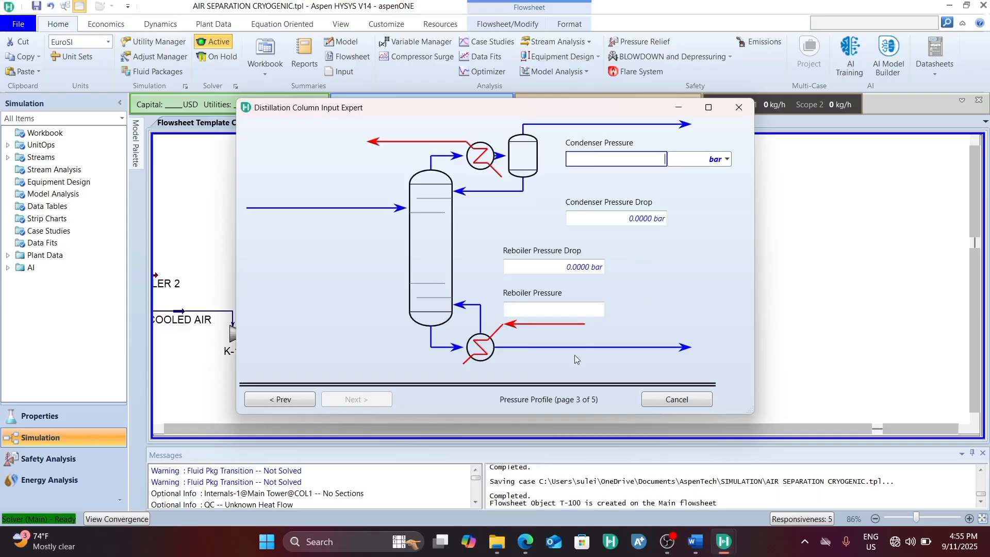
left_click(563, 309)
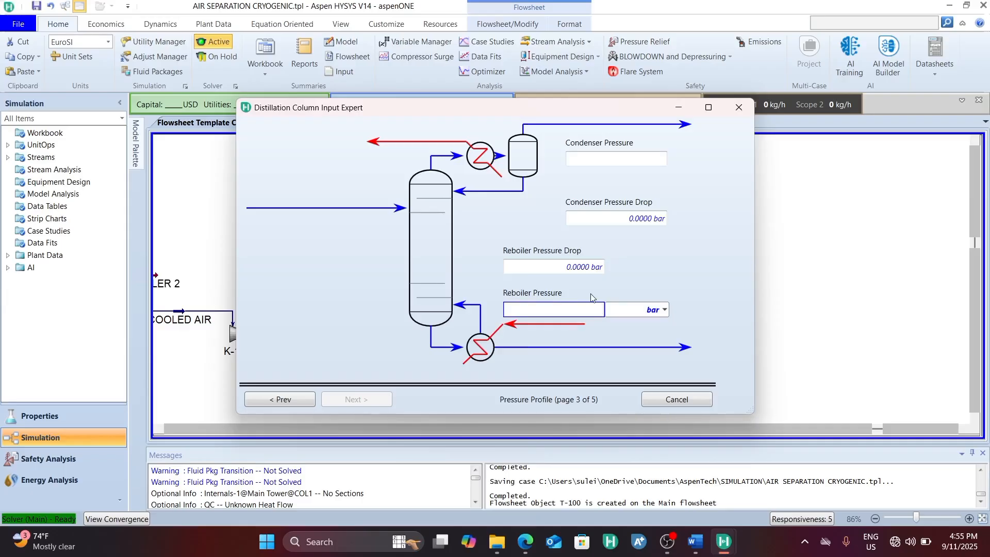
type("7,5")
key("BackSpace")
left_click(629, 158)
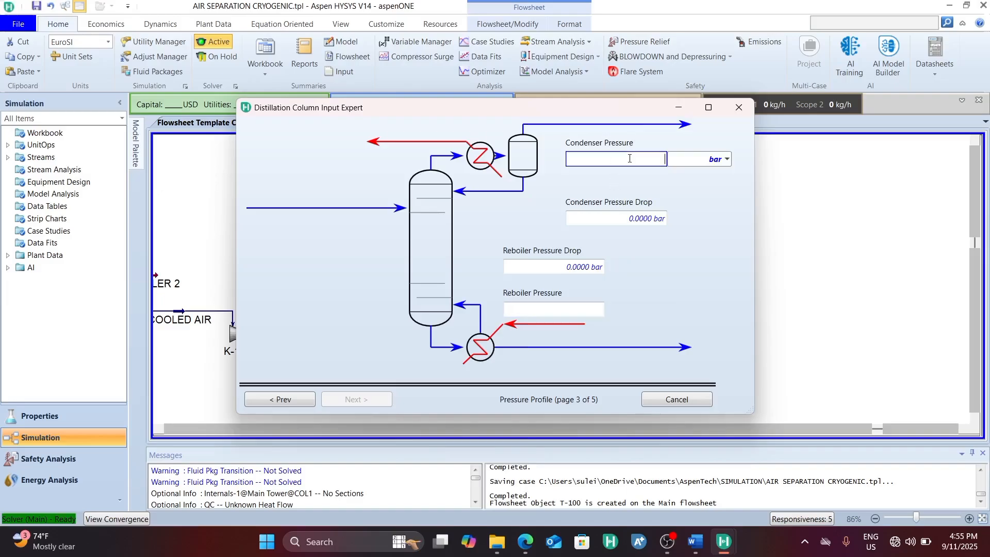
type("7")
Set the reboiler and condenser pressure drops to 0.5 bar each.
left_click(539, 269)
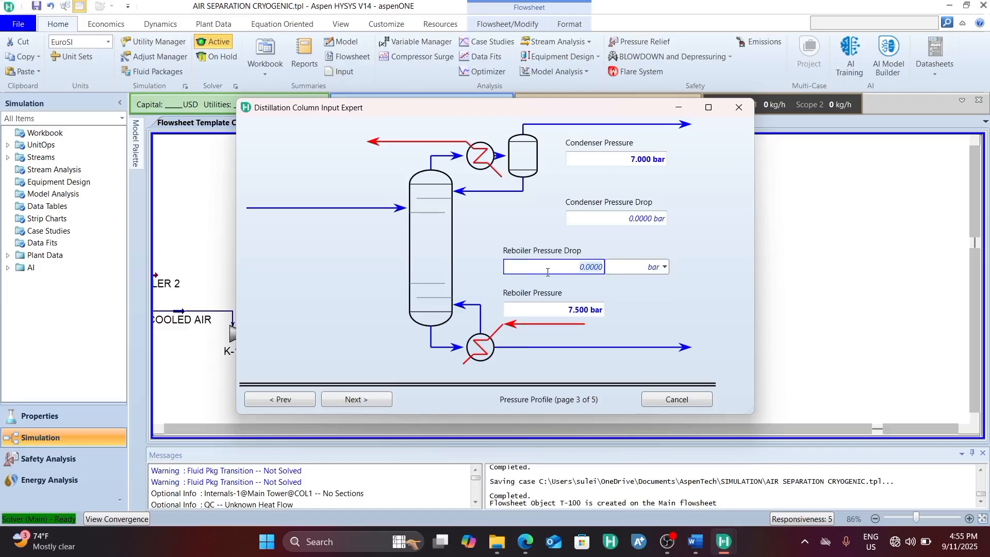
type("0.5")
left_click(629, 218)
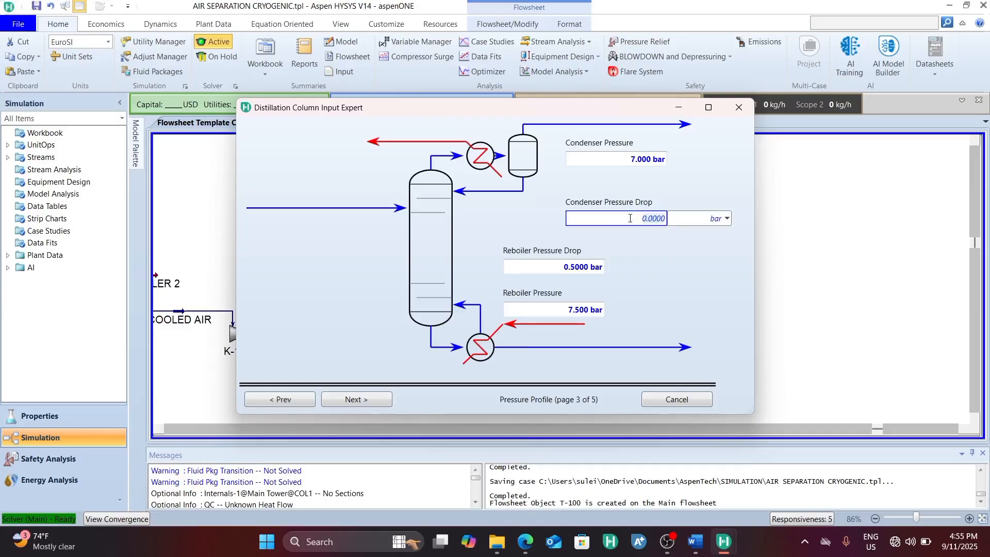
type("0.5")
key("Return")
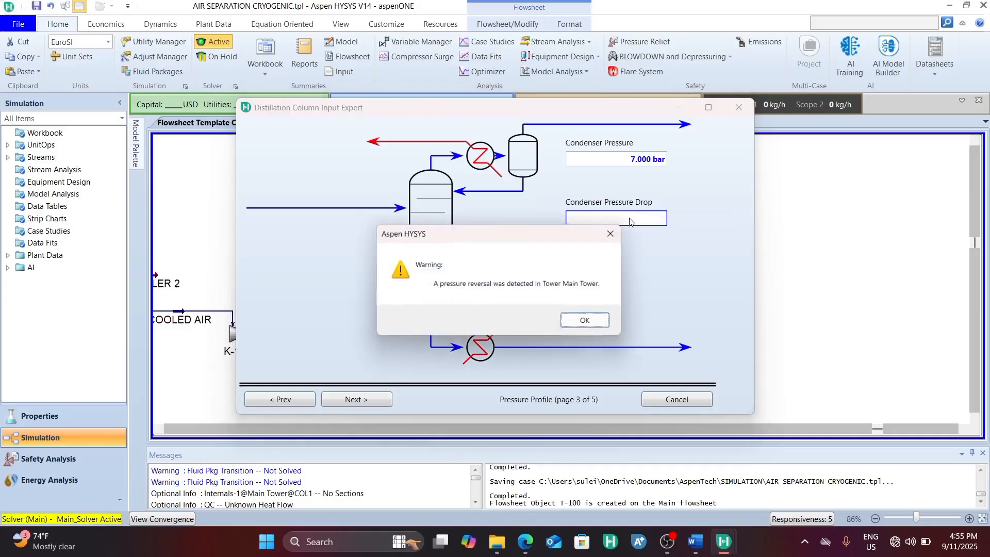
left_click(589, 322)
Change the reboiler pressure to 7 bar and the condenser pressure to 7.5 bar.
left_click(558, 310)
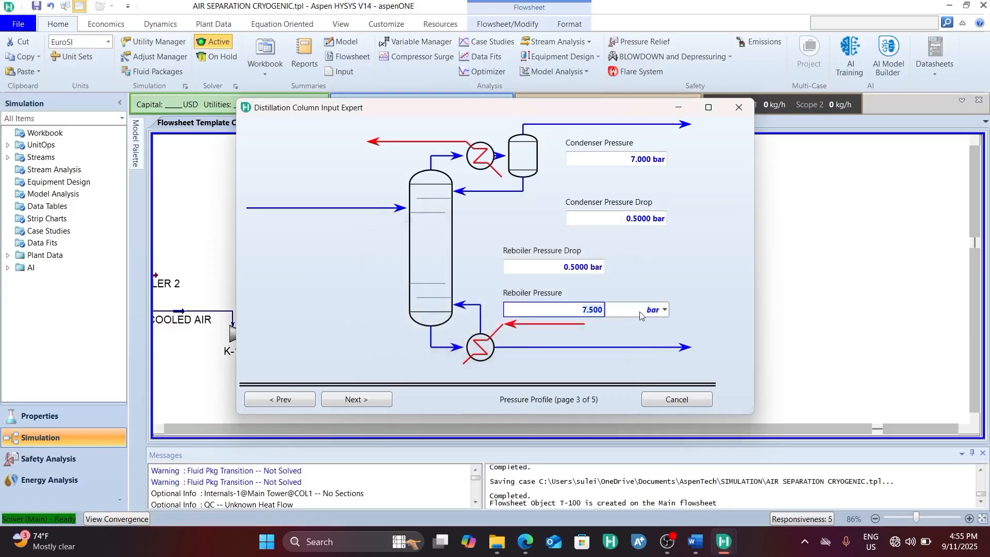
type("7")
key("Return")
left_click(636, 164)
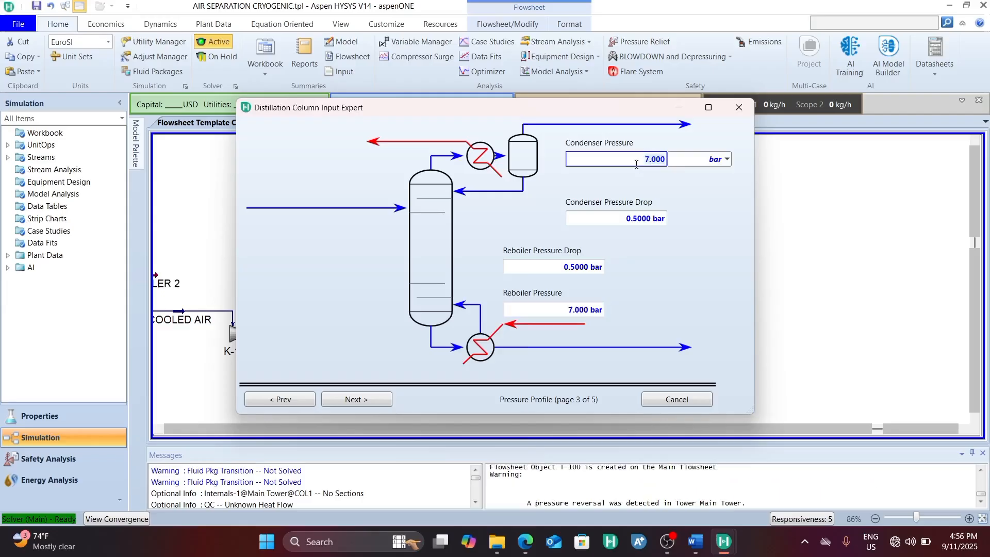
type("7.5")
key("Return")
left_click(688, 287)
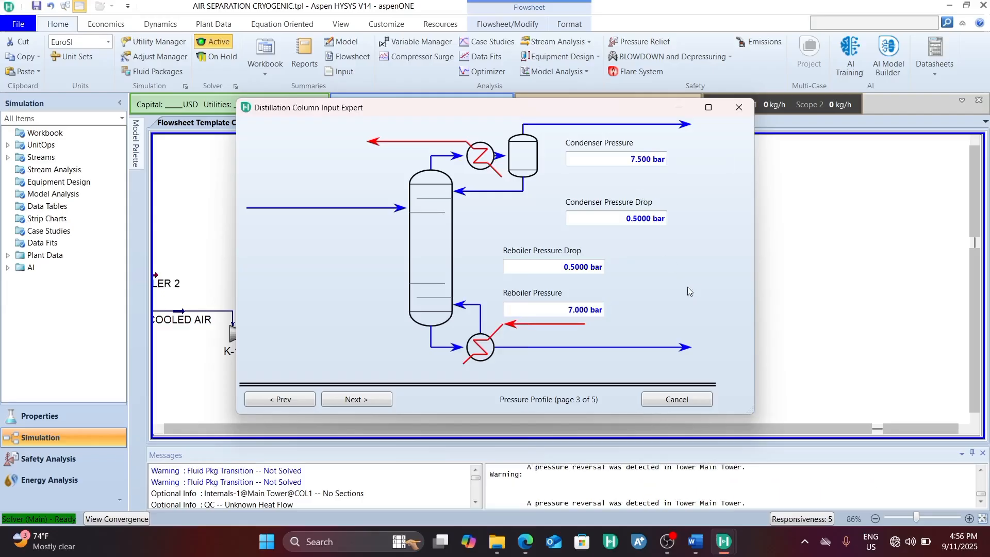
Leave the temperature estimates blank and complete the input expert with a reflux ratio of 1.5 and a molar vapour rate of 400 kgmole/h.
left_click(355, 400)
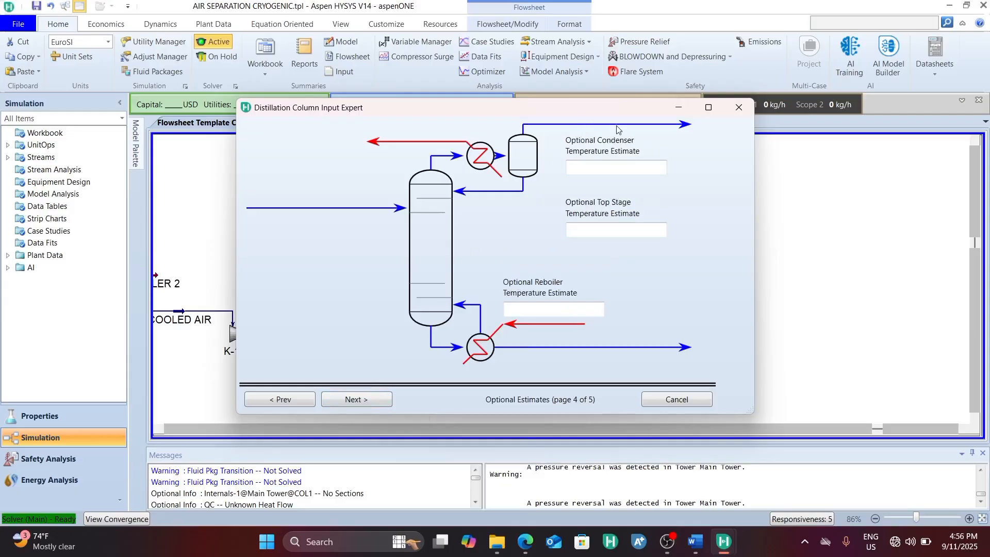
left_click(348, 397)
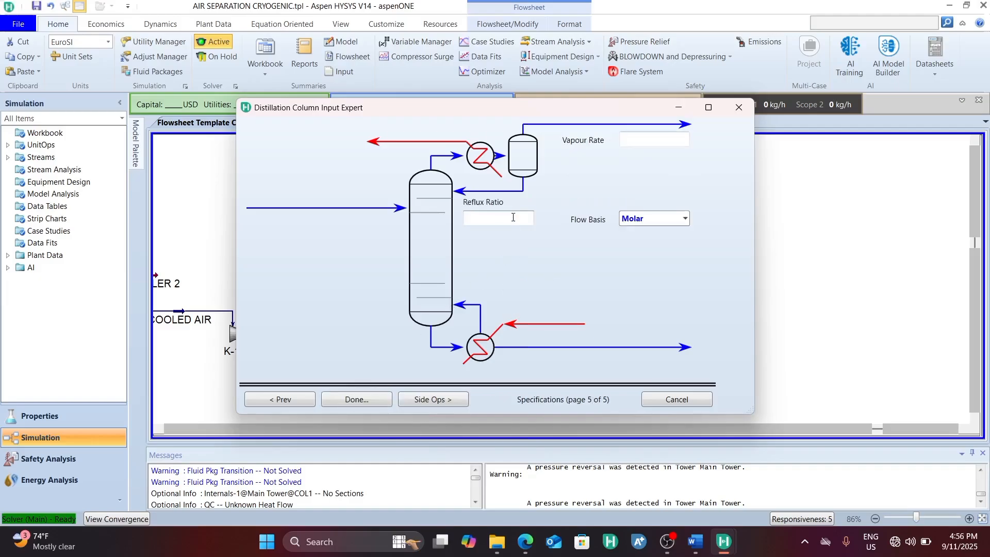
left_click(513, 217)
type("1.5")
left_click(642, 144)
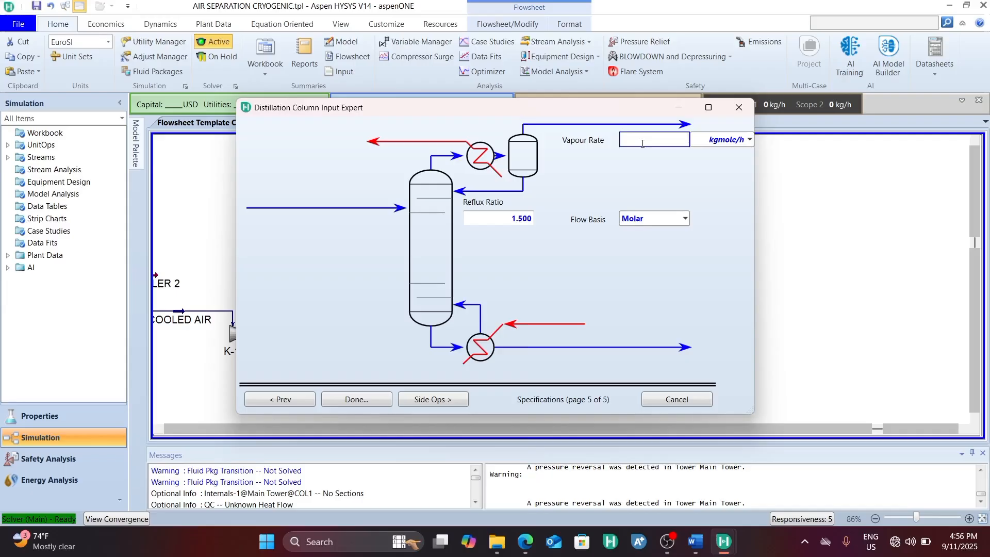
type("00")
key("Return")
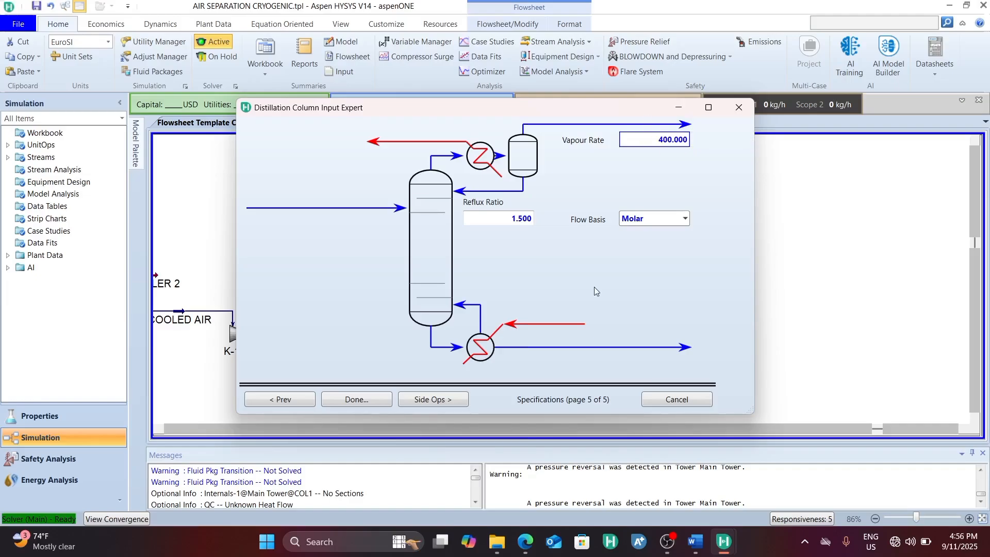
left_click(356, 399)
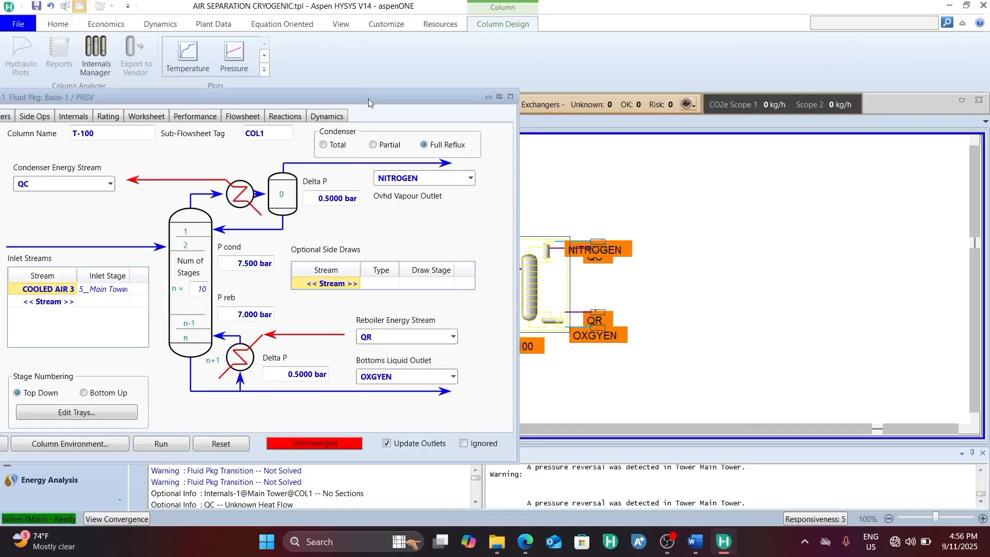
Run column T-100 and reposition the NITROGEN outlet stream above the column on the flowsheet.
left_click_drag(368, 98, 604, 45)
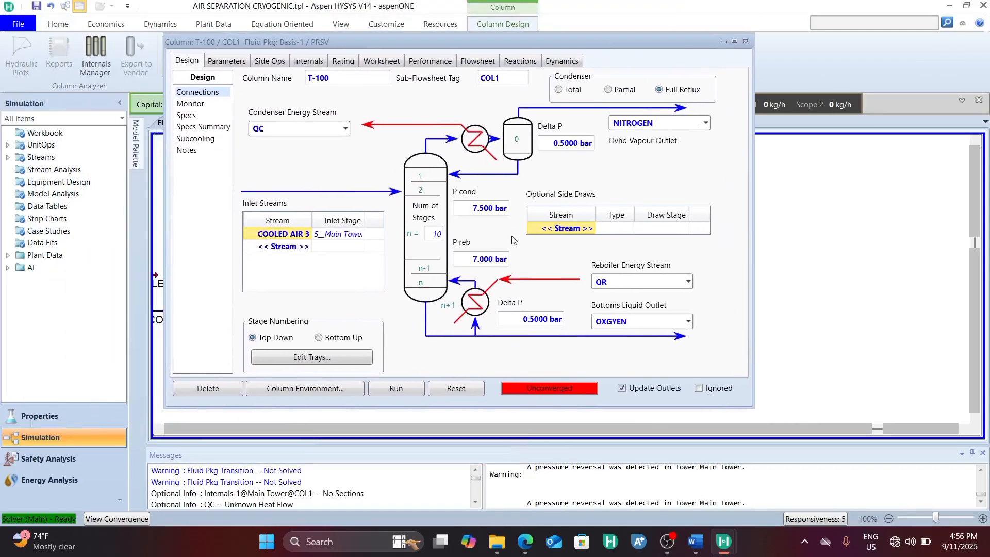
left_click(421, 395)
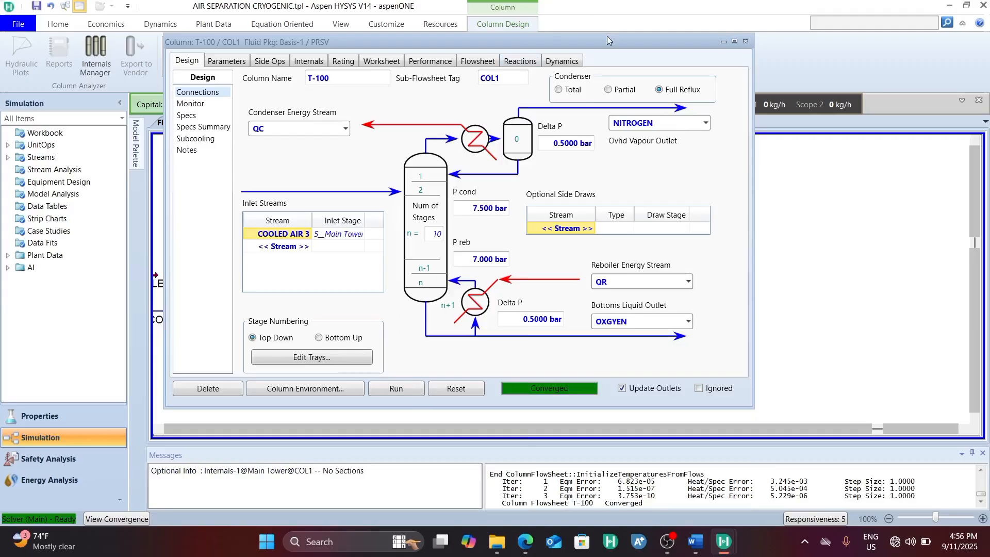
left_click_drag(607, 37, 536, 70)
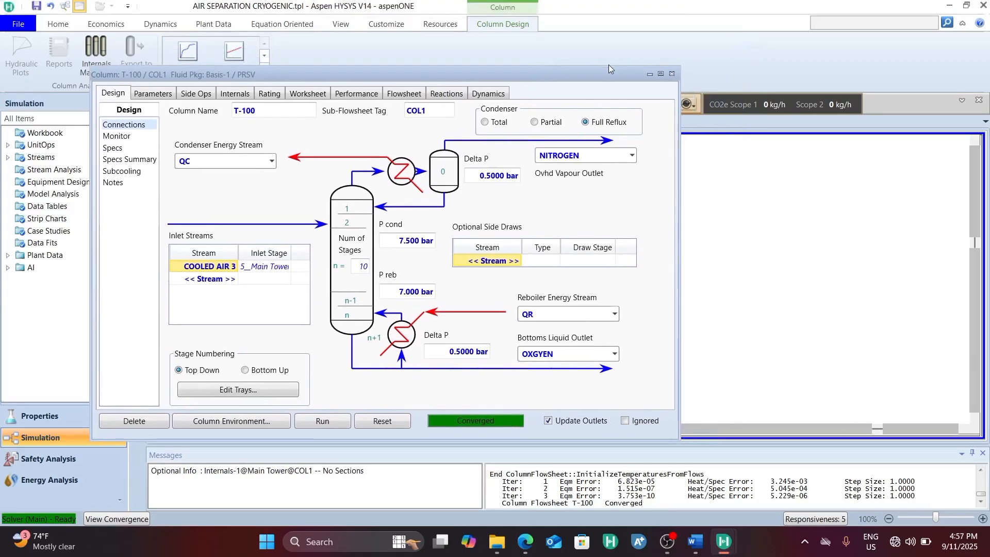
left_click(671, 76)
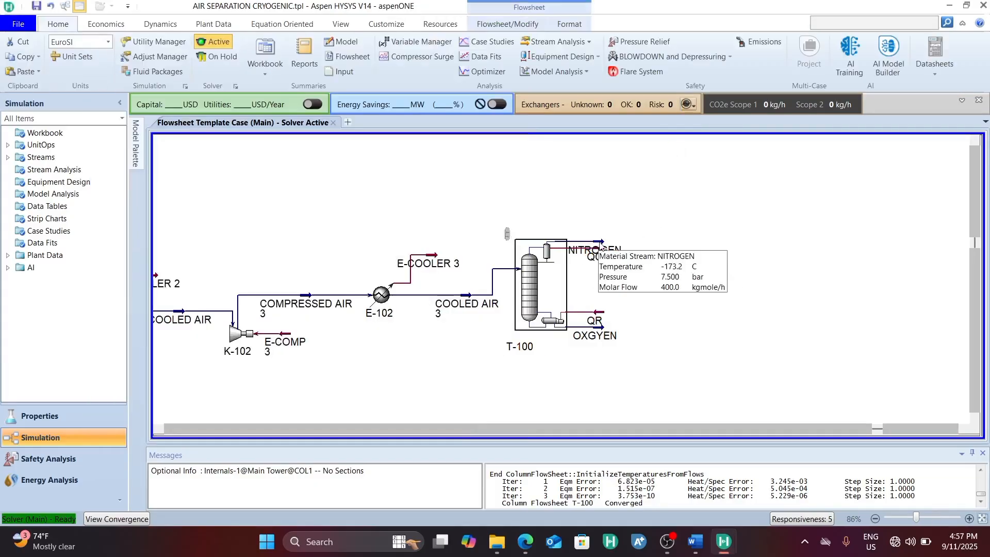
left_click_drag(599, 242, 612, 188)
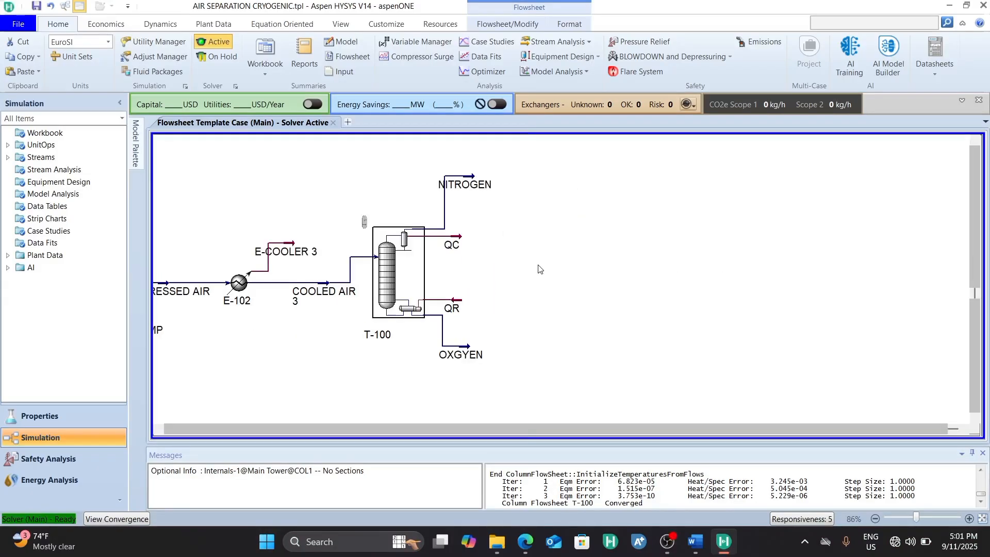
Examine the NITROGEN stream's molar flow and composition.
left_click(473, 176)
double_click(472, 177)
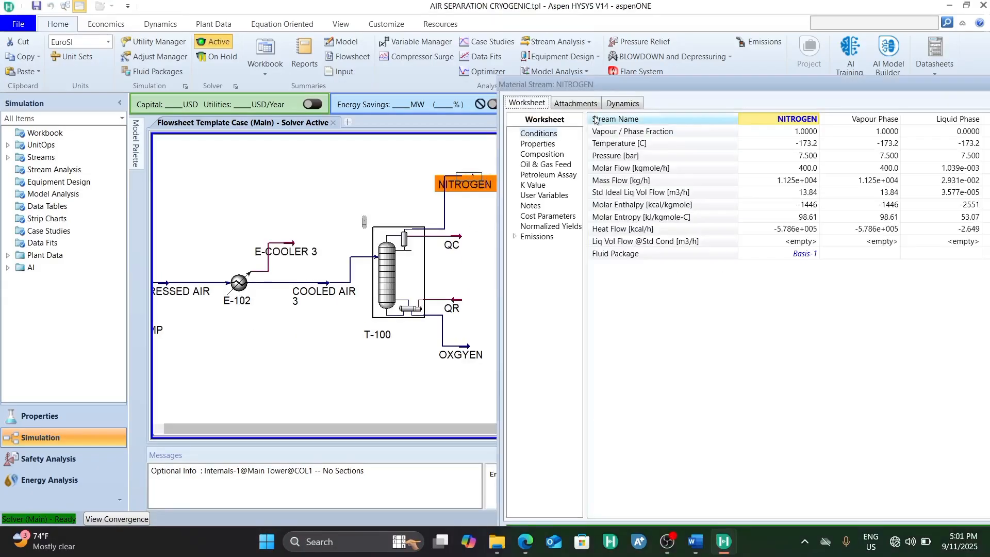
left_click_drag(618, 85, 460, 55)
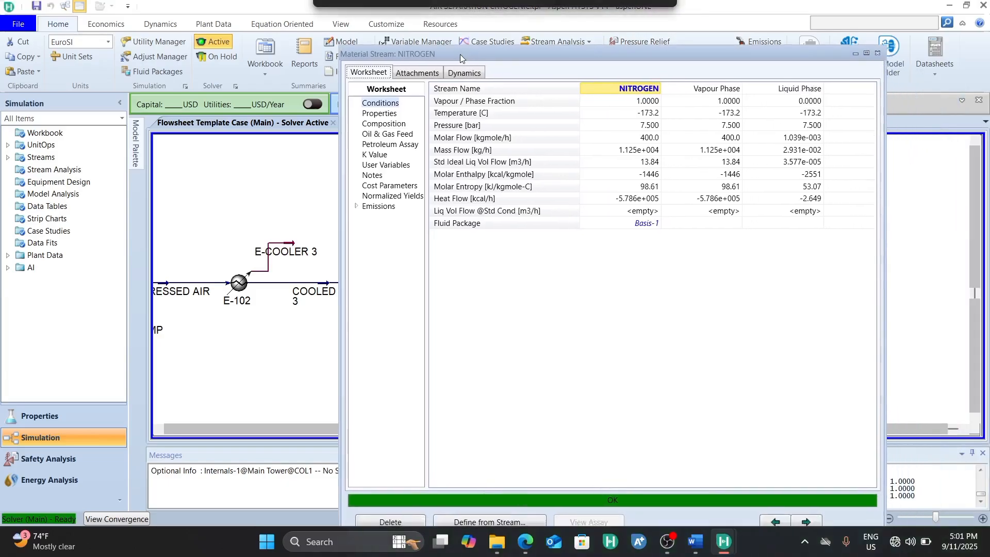
left_click(654, 139)
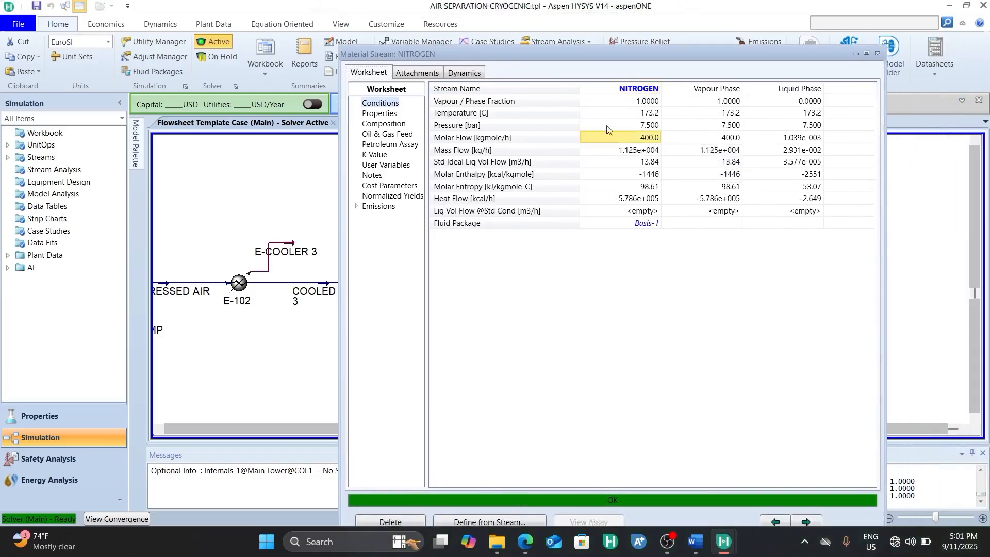
left_click(395, 125)
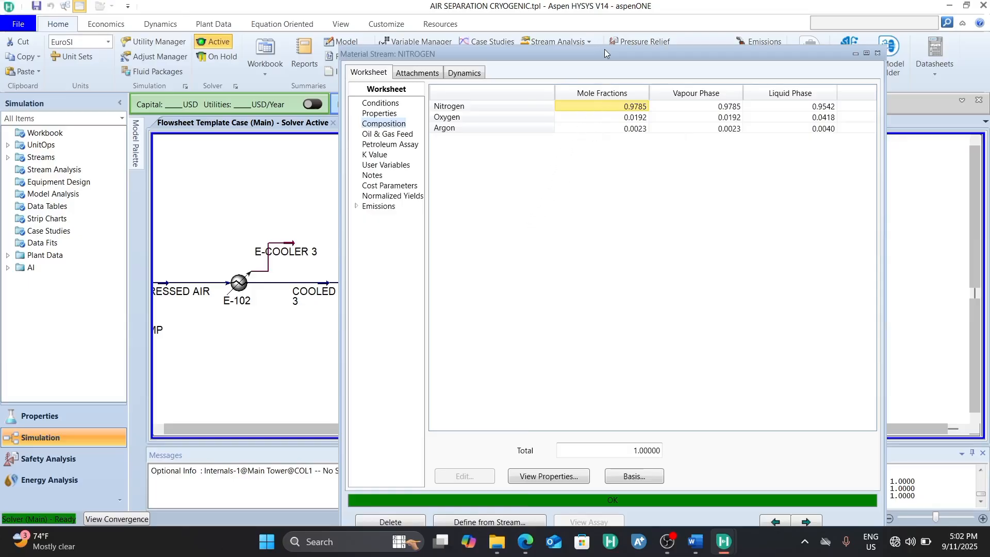
left_click_drag(604, 48, 581, 253)
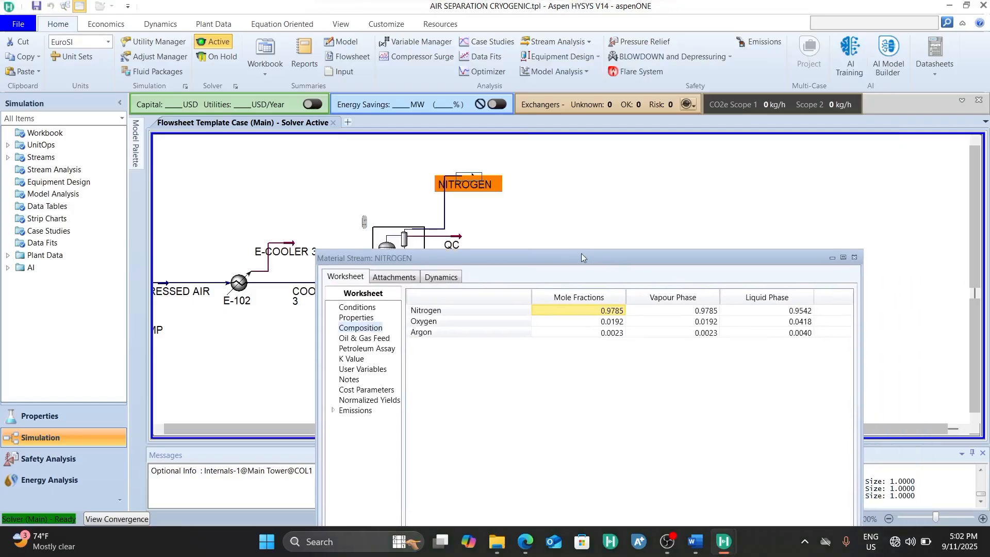
left_click(855, 258)
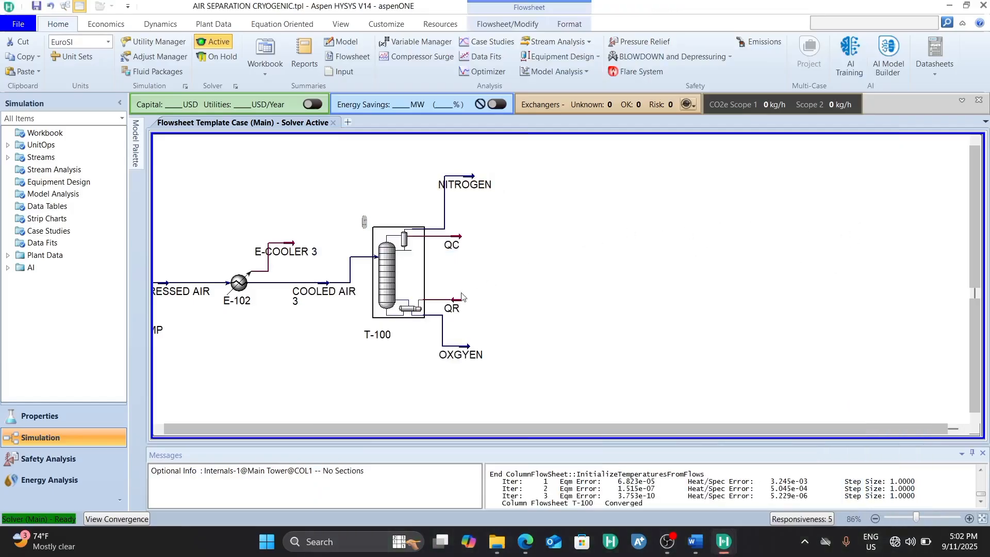
Examine the molar flow and nitrogen mole fraction of the COOLED AIR 3 feed stream.
mouse_move(317, 292)
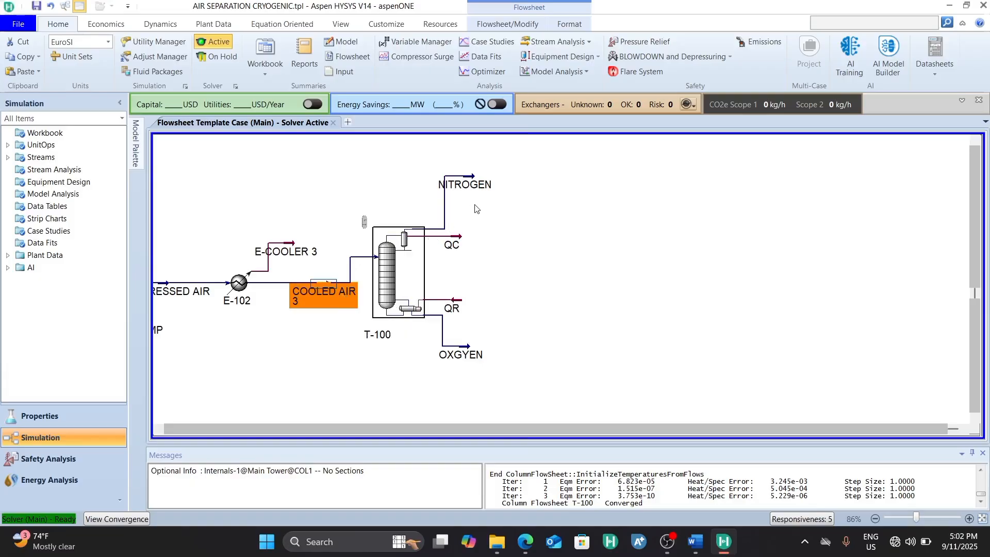
mouse_move(473, 183)
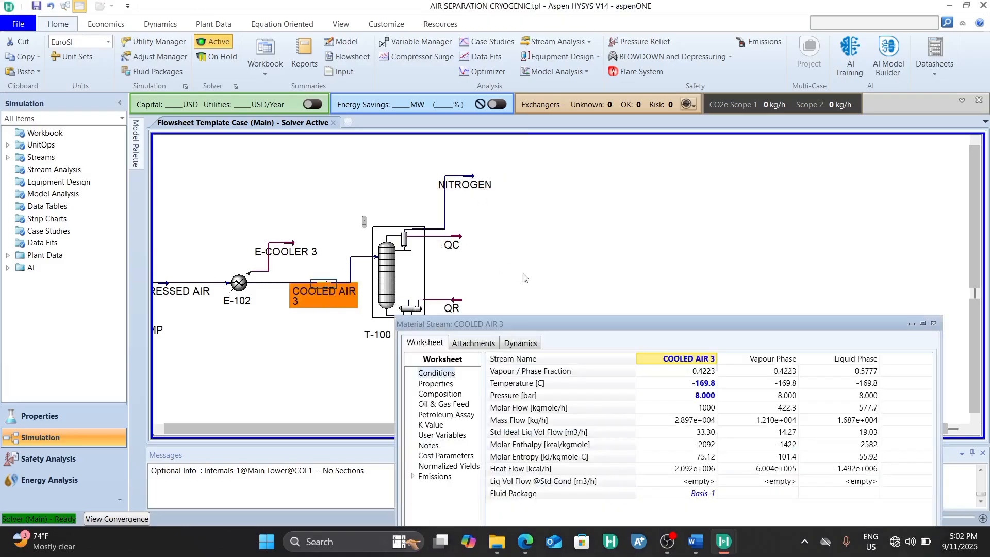
left_click_drag(595, 323, 501, 121)
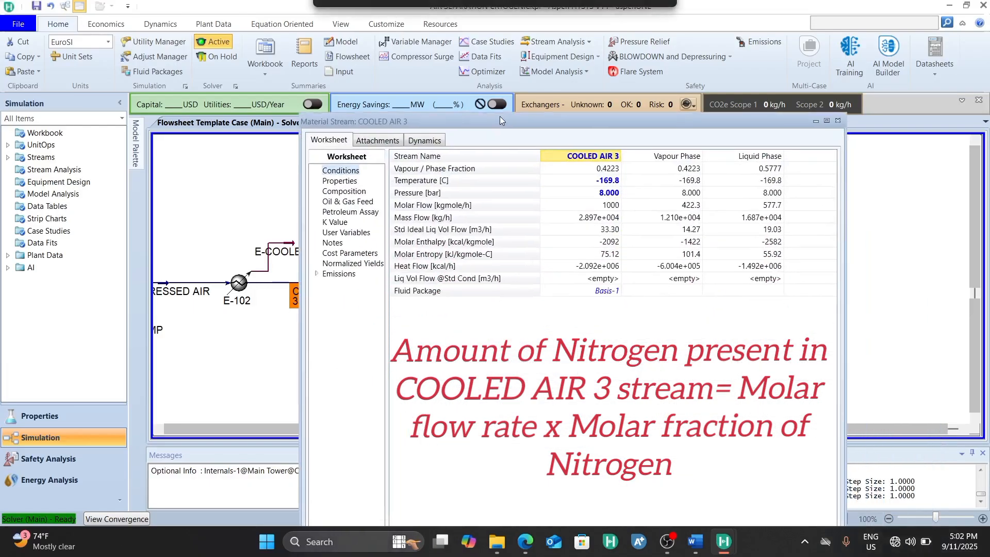
left_click(609, 214)
left_click(617, 208)
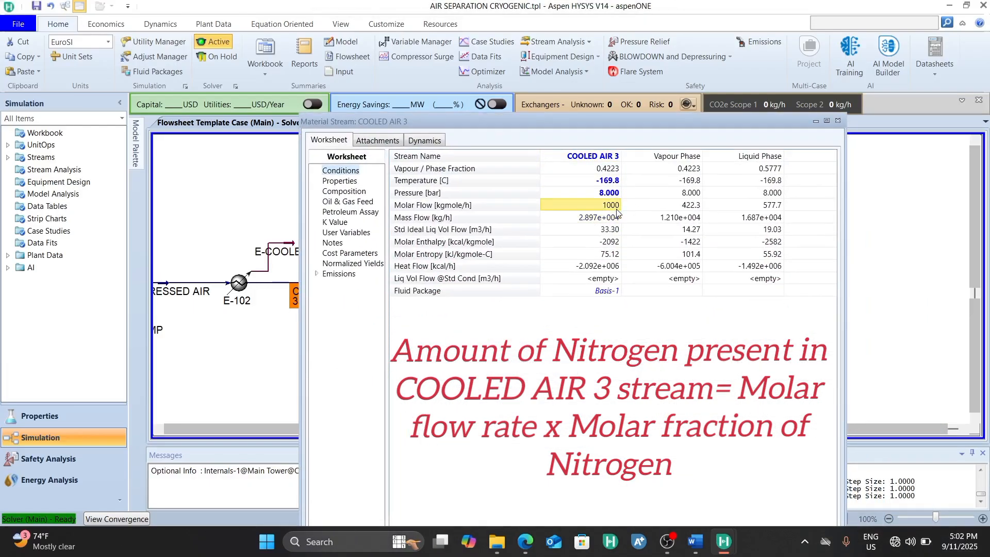
left_click(339, 193)
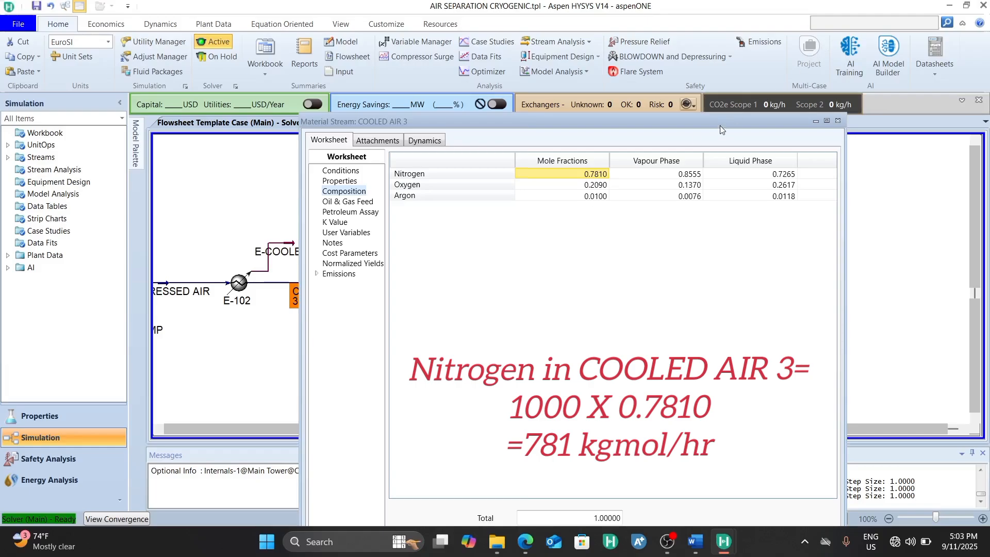
left_click_drag(719, 125, 664, 103)
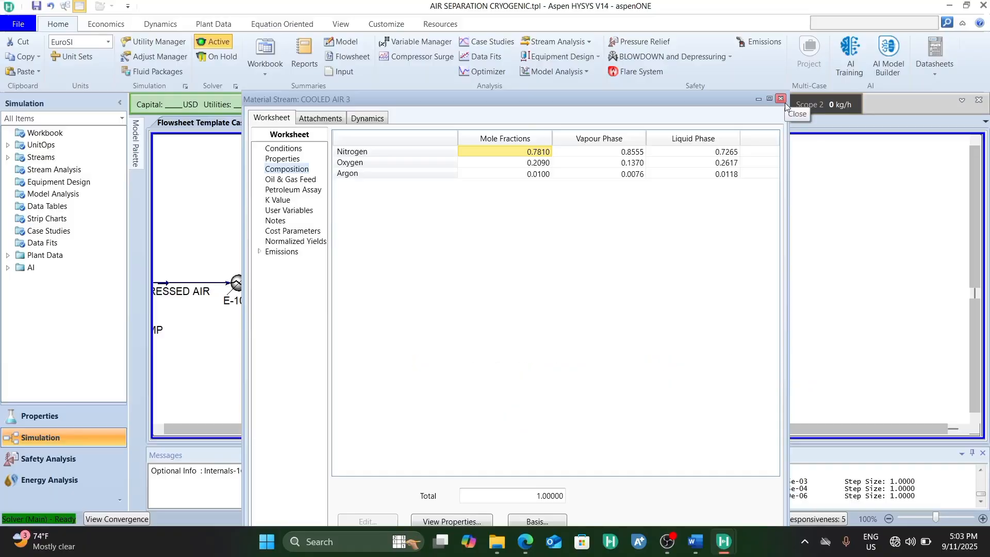
left_click(283, 148)
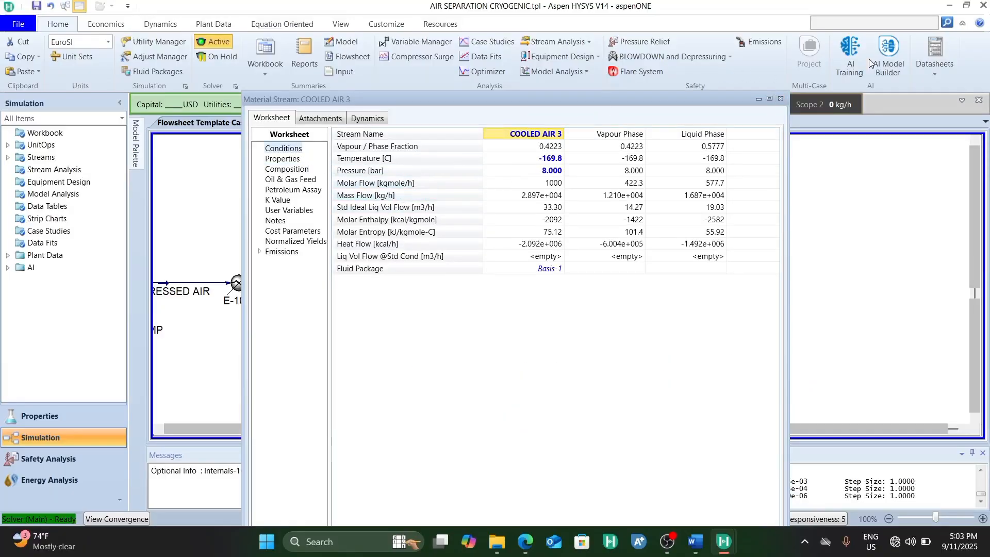
left_click(781, 98)
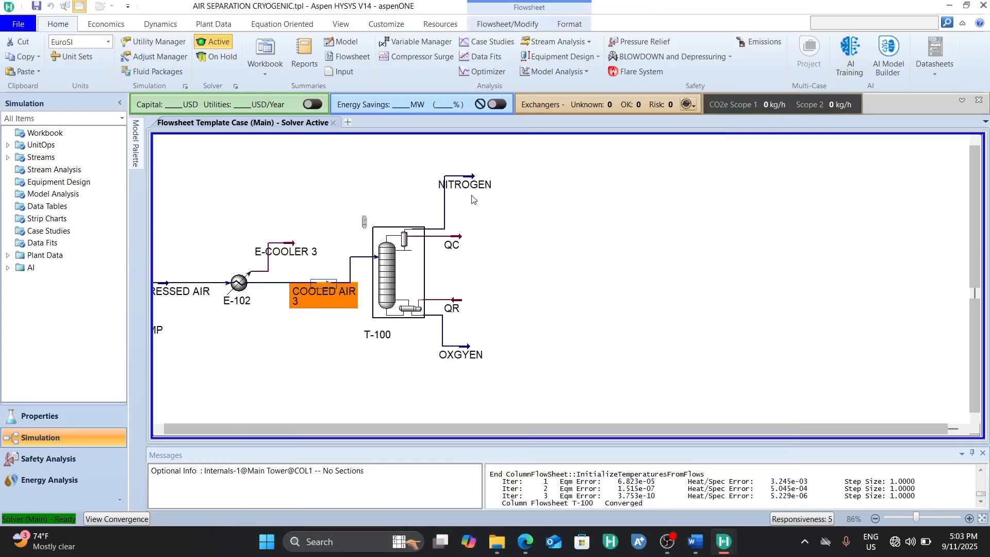
Re-examine the NITROGEN product stream's molar flow and nitrogen mole fraction to work out how much nitrogen it carries.
left_click(518, 174)
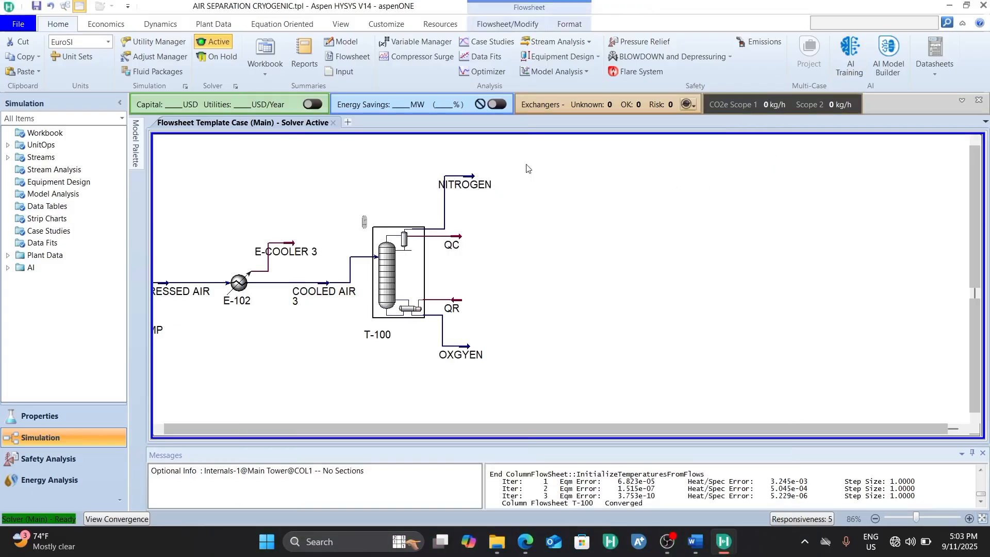
double_click(470, 176)
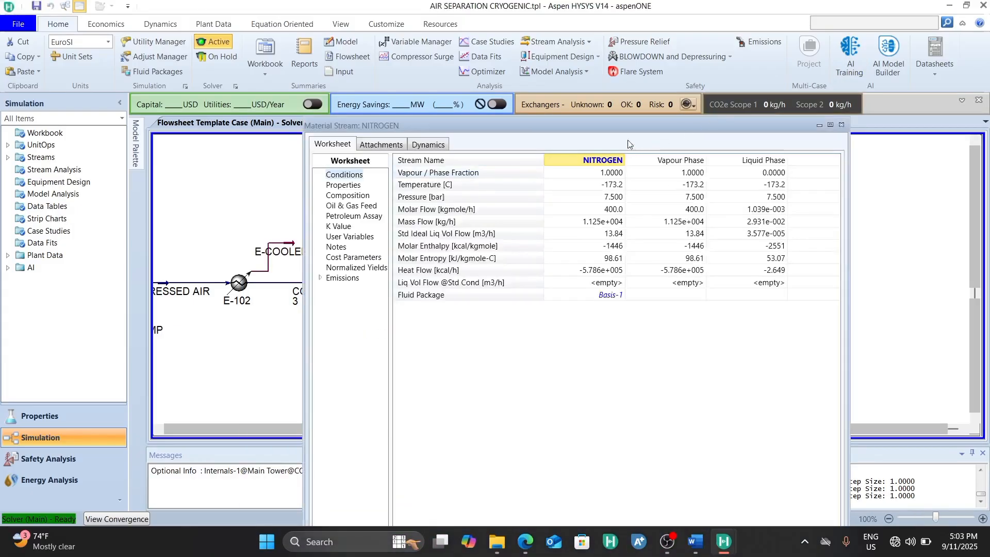
left_click_drag(629, 124, 605, 69)
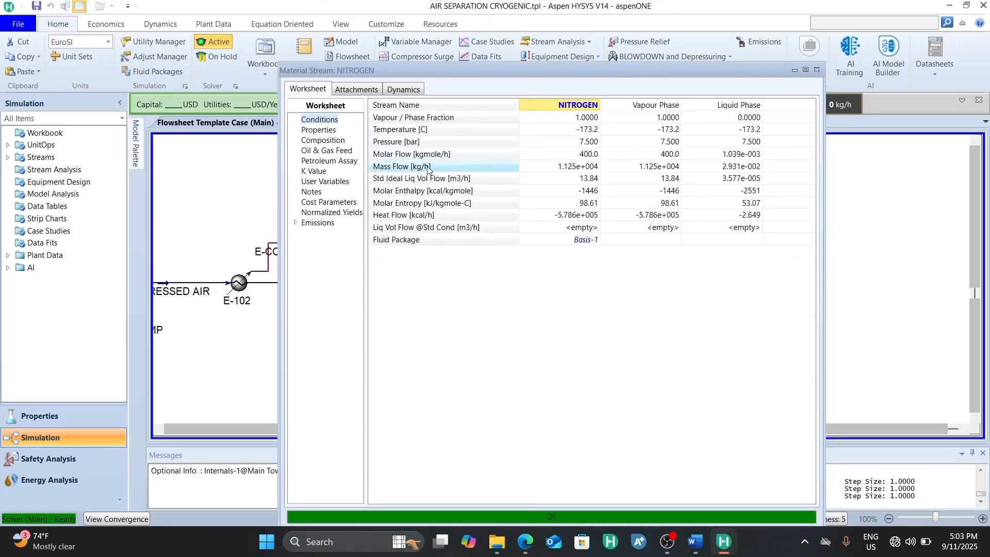
left_click(328, 142)
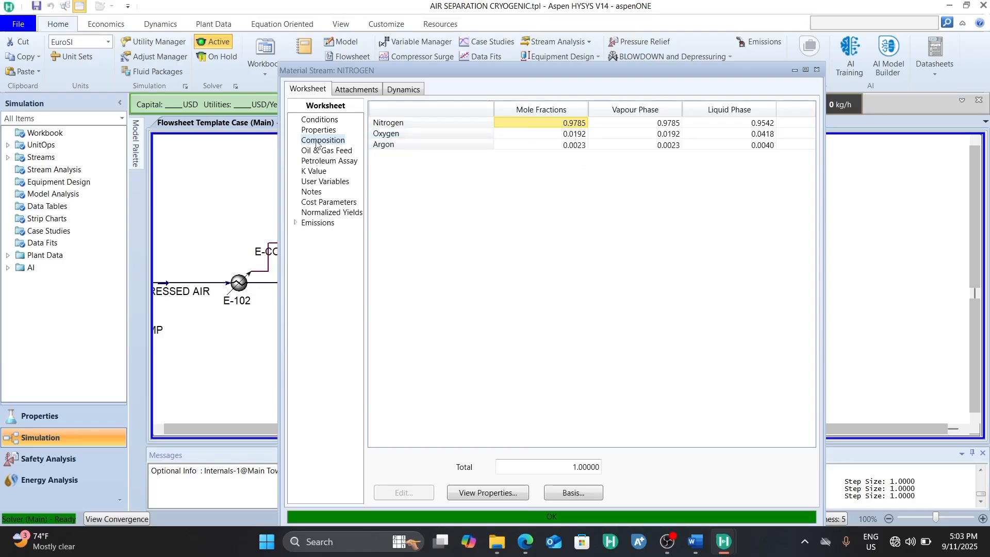
left_click(324, 120)
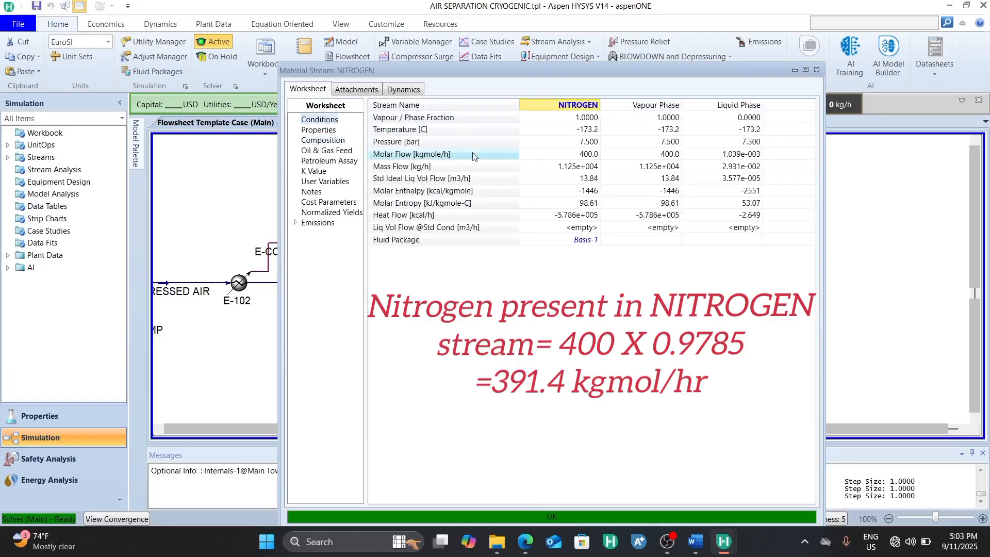
left_click(588, 159)
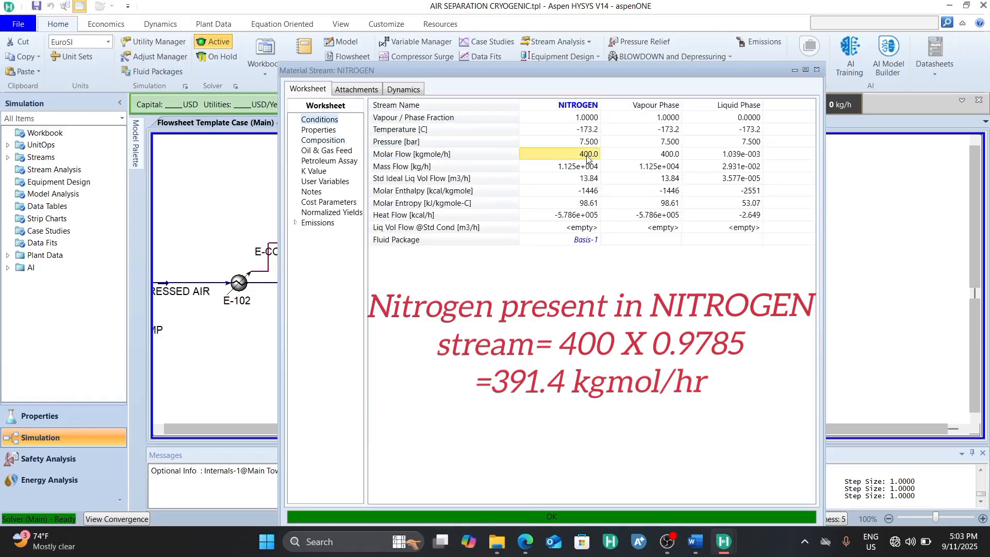
left_click(328, 140)
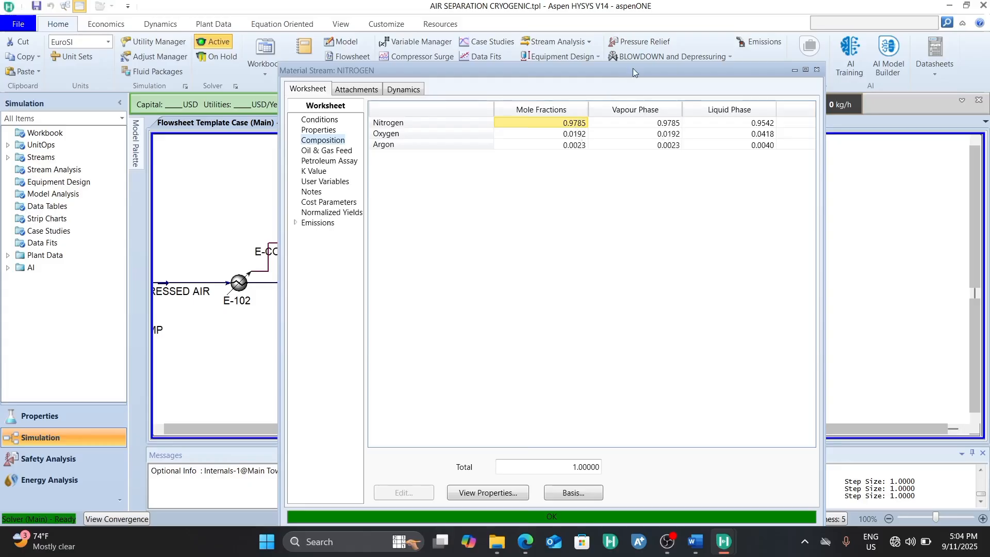
left_click_drag(632, 68, 527, 89)
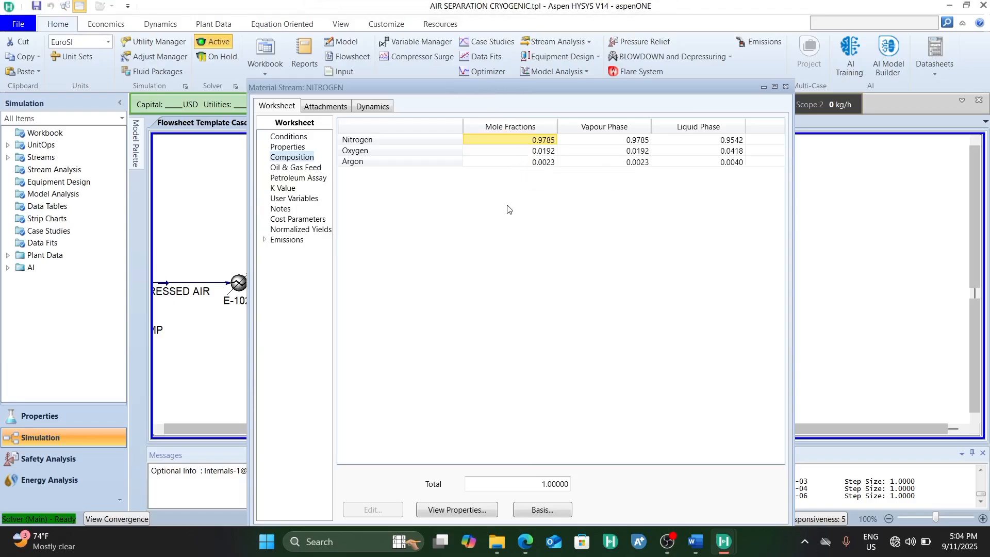
left_click(784, 90)
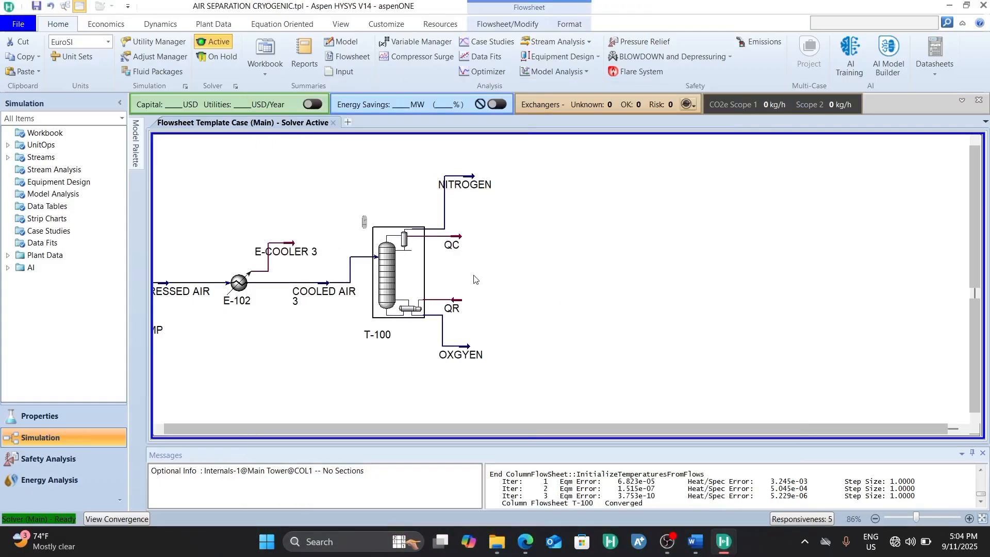
Set the Ovhd Vap Rate specification of column T-100 to 600 kgmole/h.
left_click(385, 283)
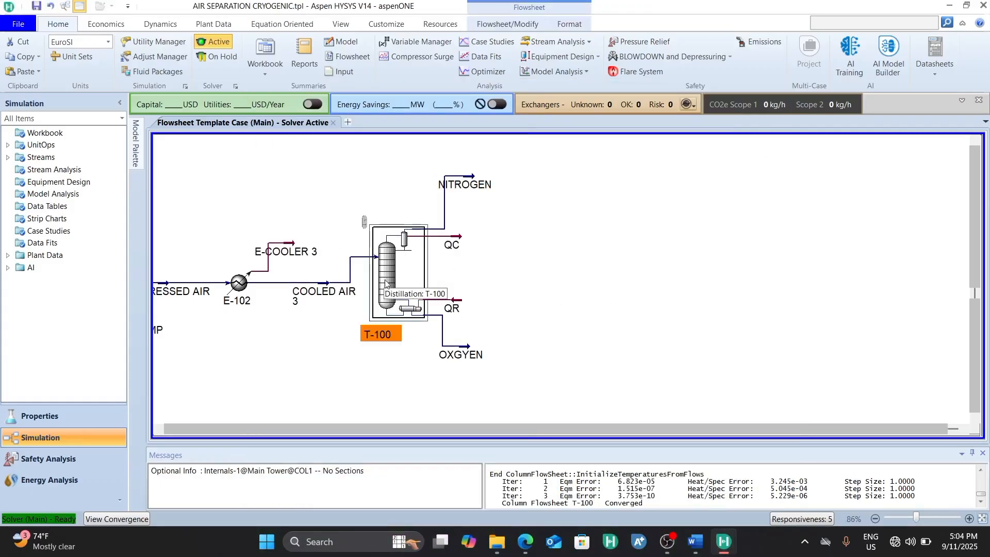
double_click(386, 283)
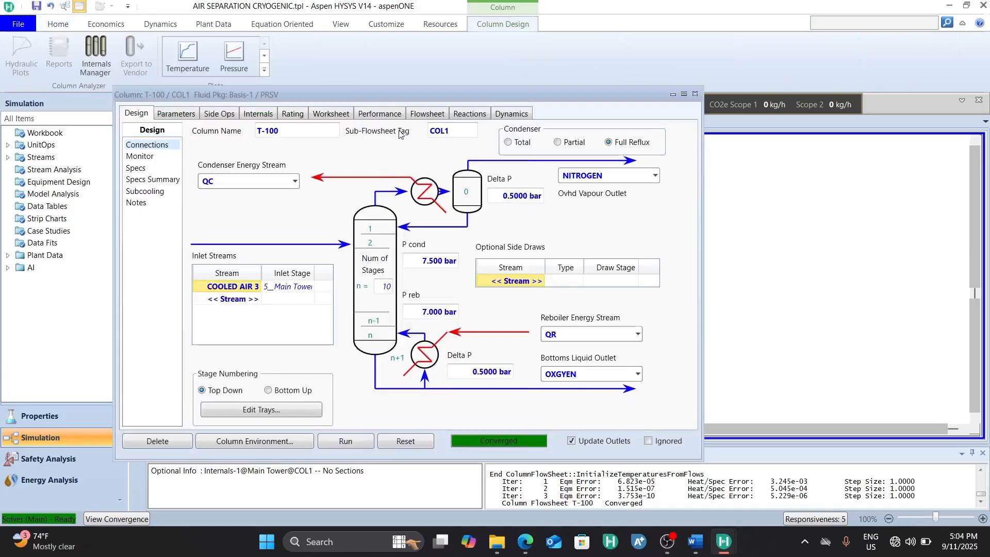
left_click_drag(407, 93, 427, 62)
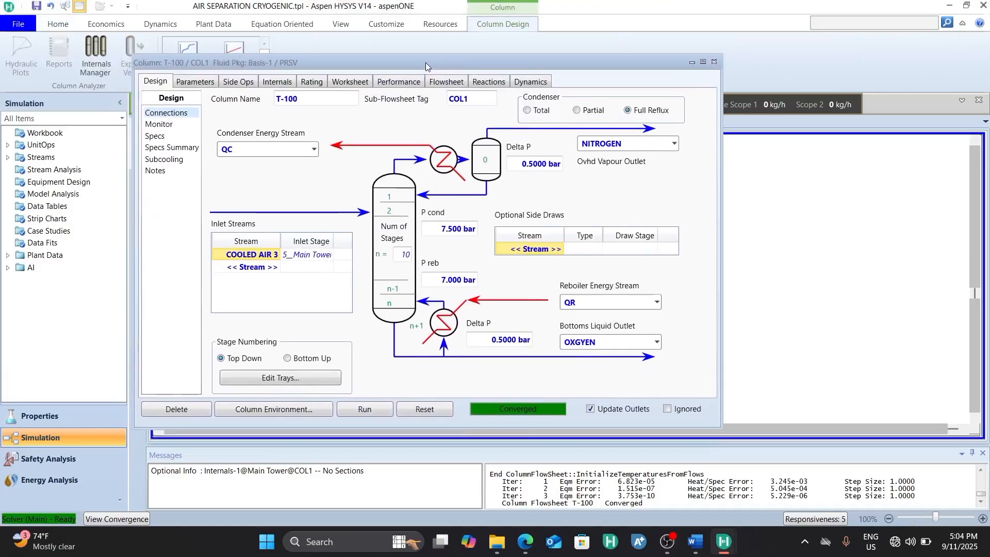
left_click(156, 138)
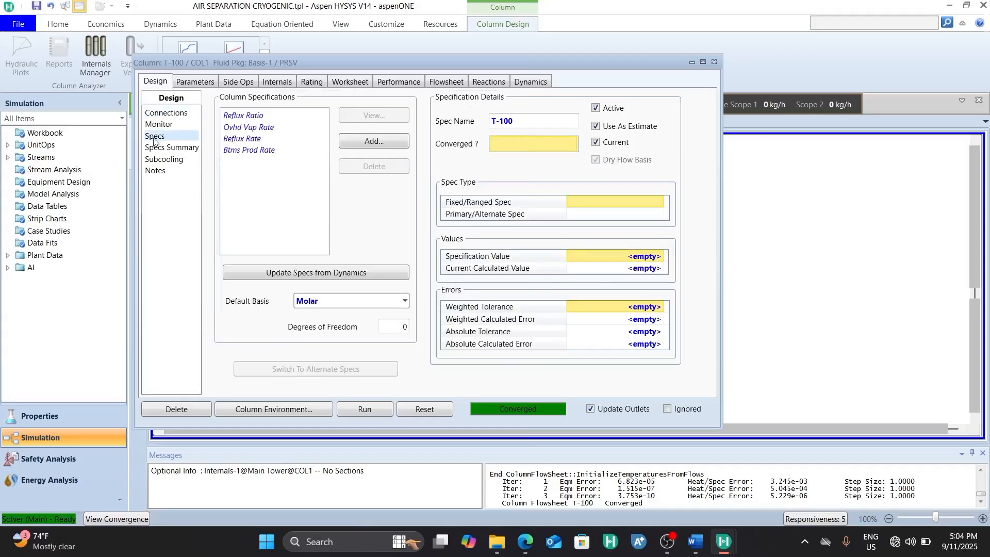
double_click(273, 128)
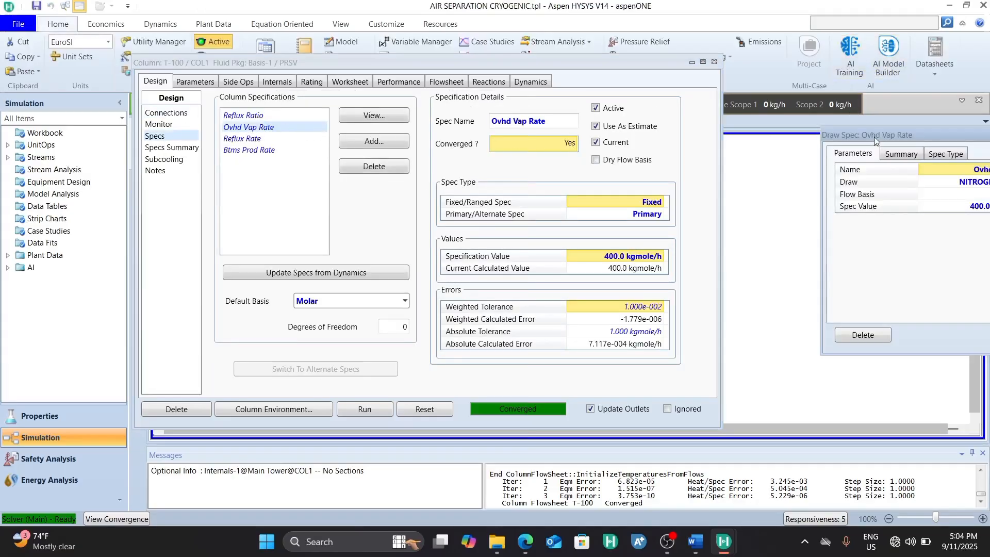
left_click_drag(874, 137, 605, 142)
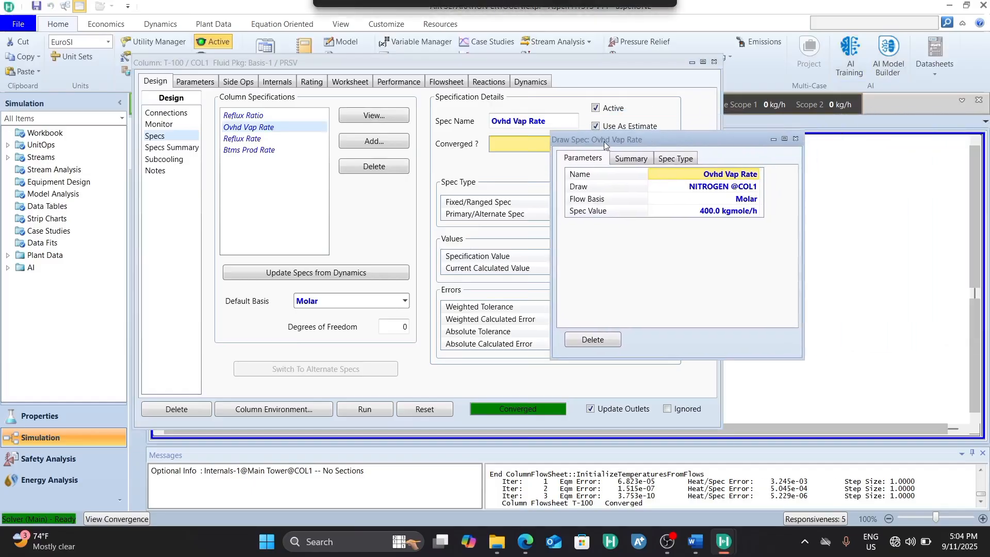
left_click(706, 214)
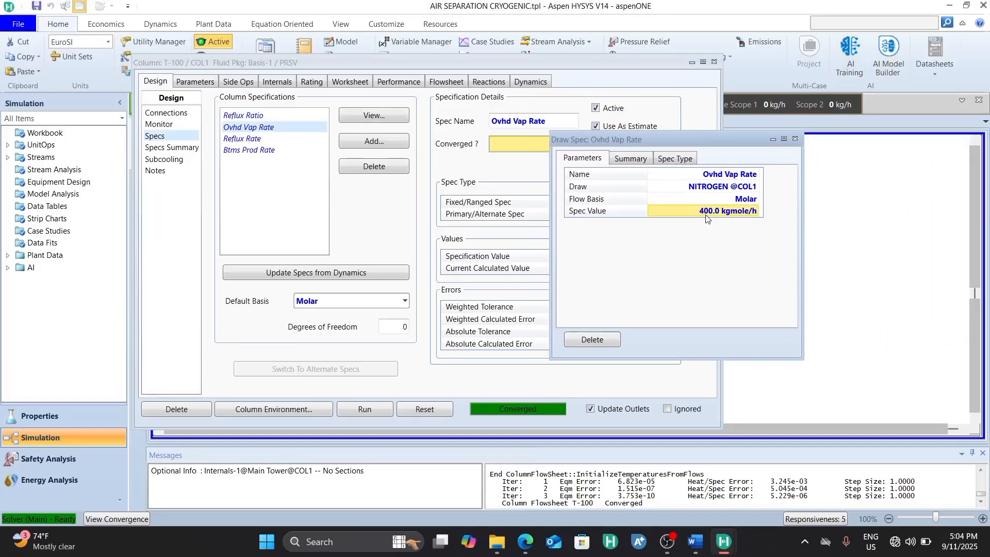
type("600")
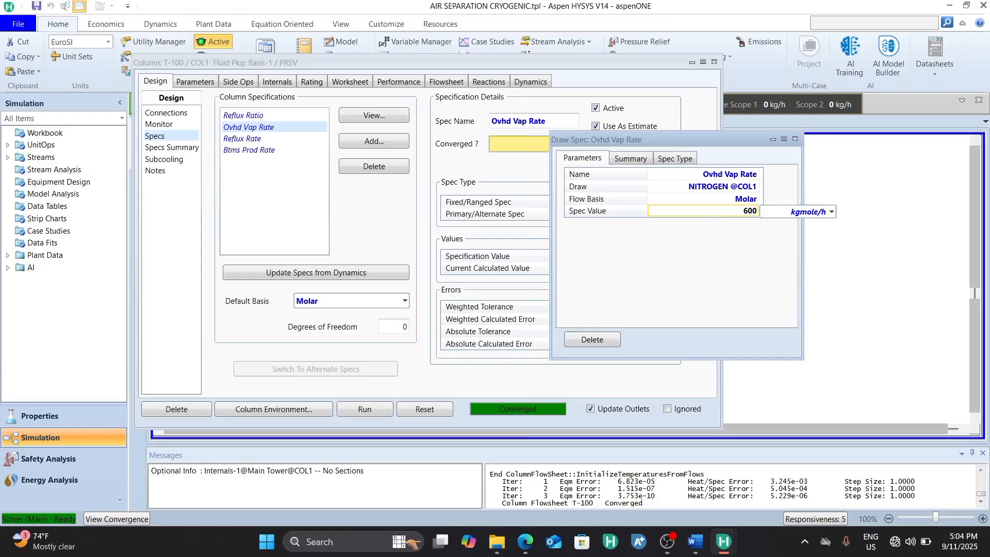
key("Return")
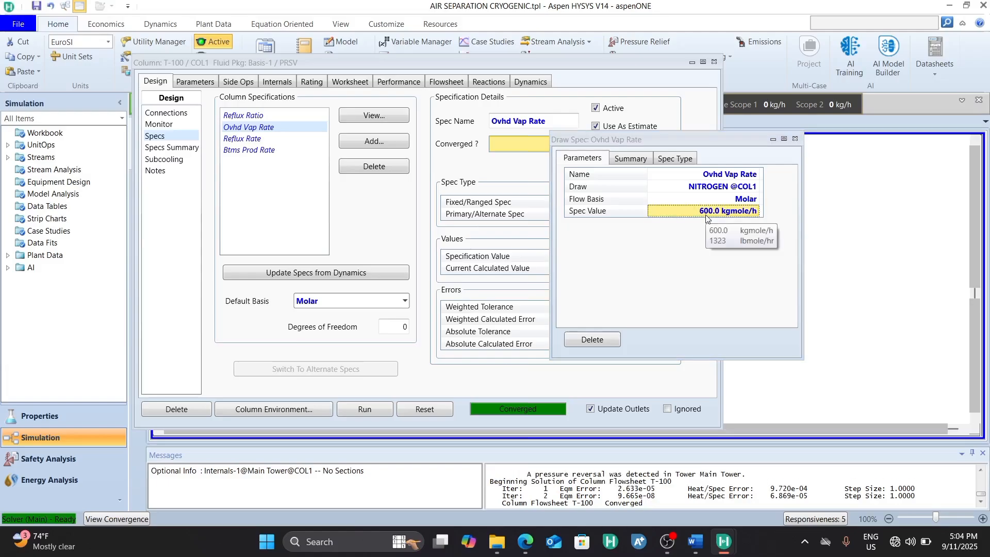
Close the column's window and examine the NITROGEN stream's molar flow and composition at the 600 kgmole/h vapour rate.
left_click_drag(607, 66, 478, 104)
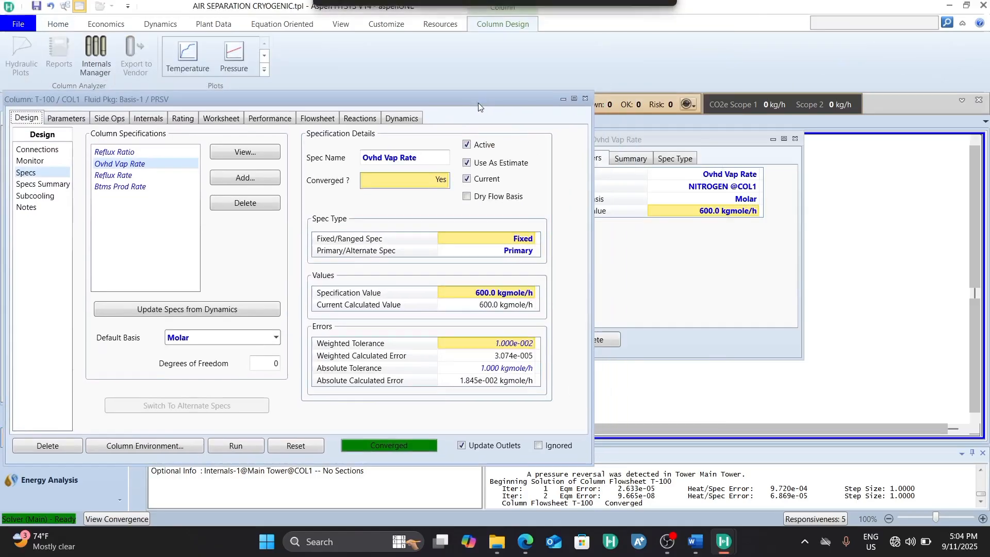
left_click(581, 98)
left_click_drag(646, 137, 363, 209)
double_click(481, 184)
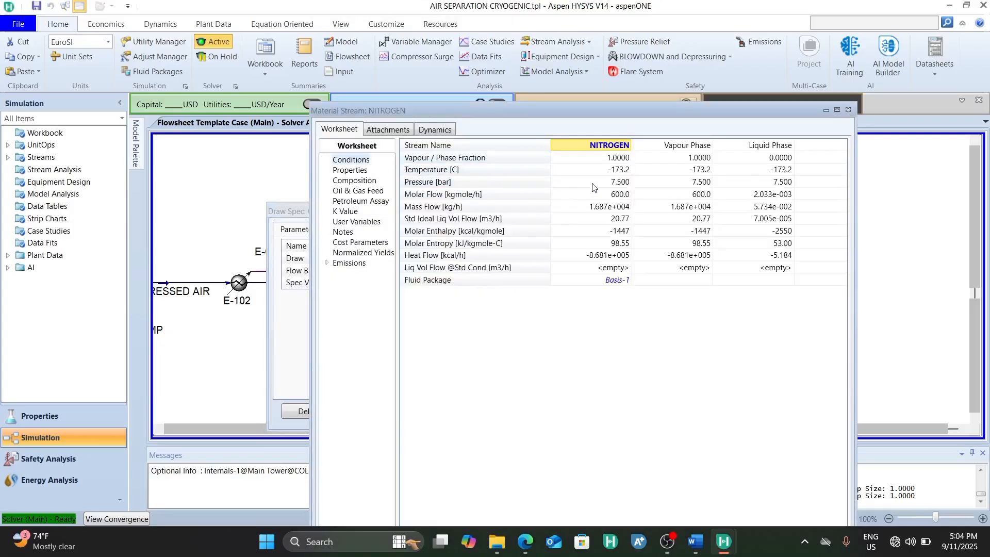
left_click(615, 196)
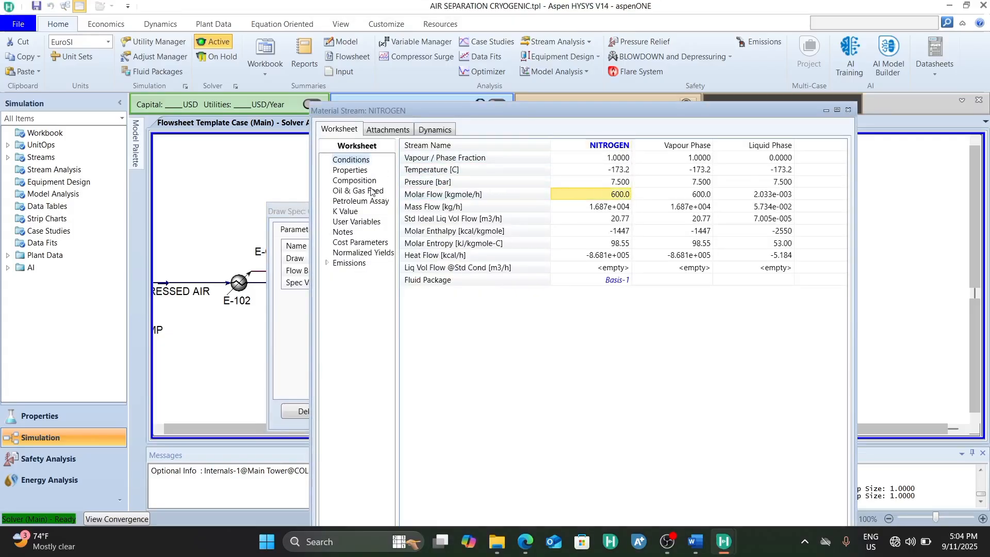
left_click(356, 181)
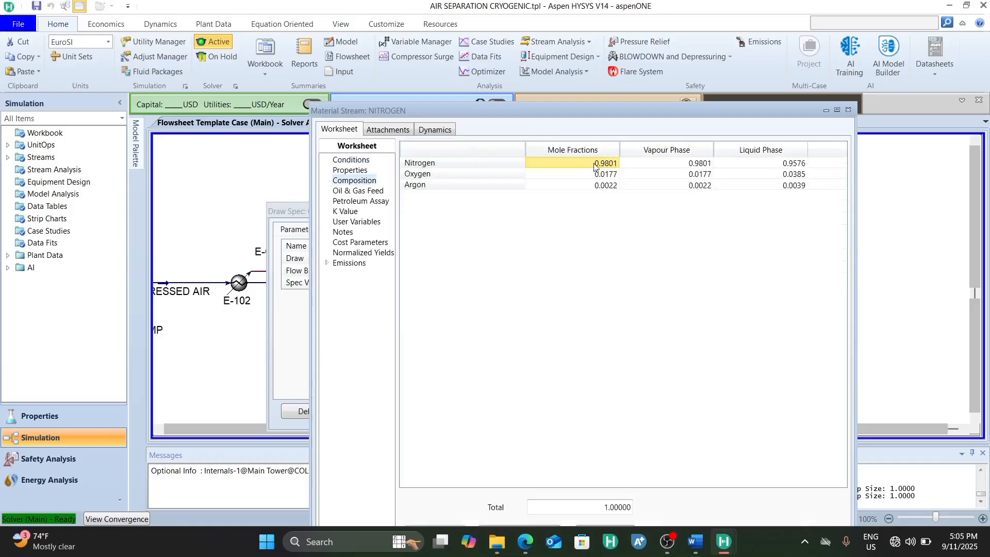
Raise the Ovhd Vap Rate specification to 700 and then 800 kgmole/h, keeping the NITROGEN stream's composition in view.
left_click_drag(635, 111, 694, 94)
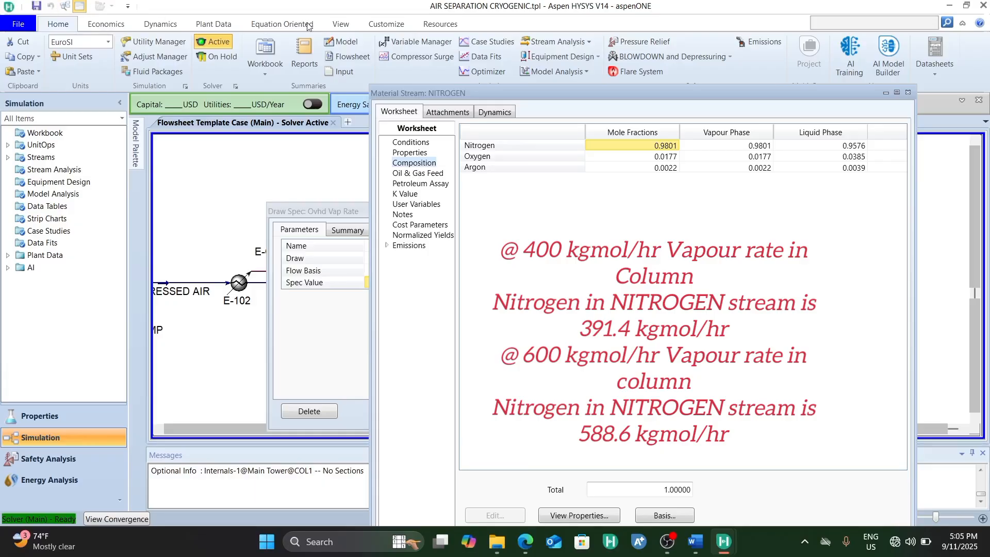
left_click(309, 299)
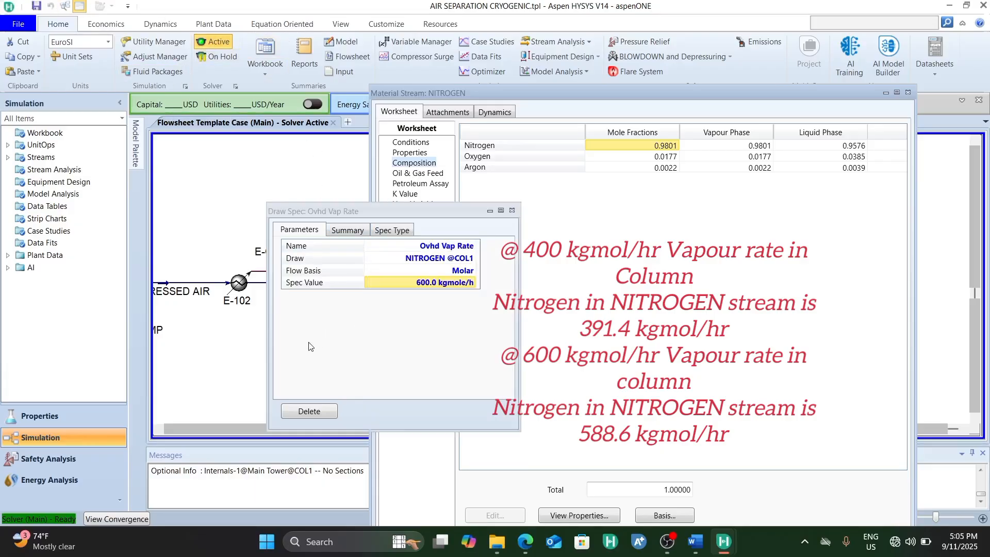
left_click_drag(379, 213, 274, 163)
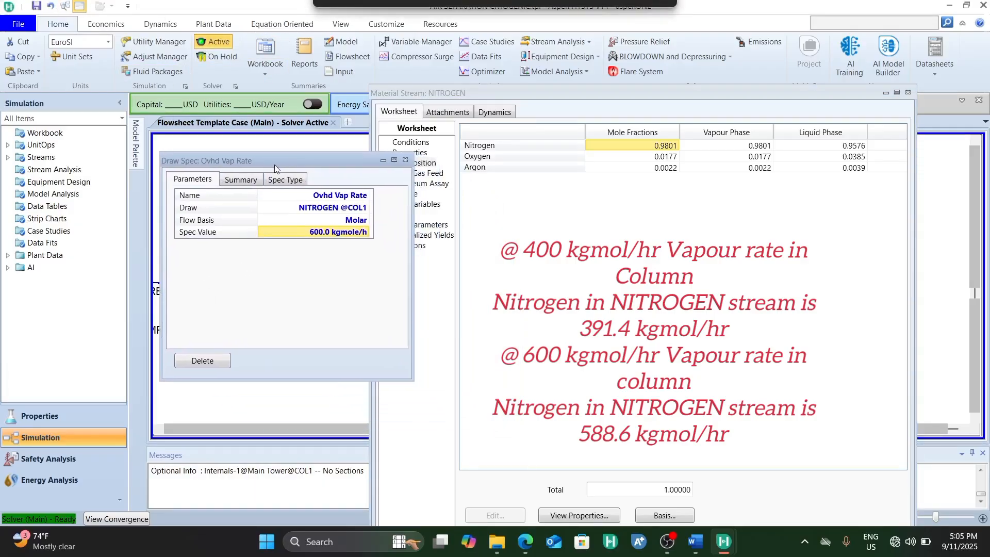
left_click(316, 233)
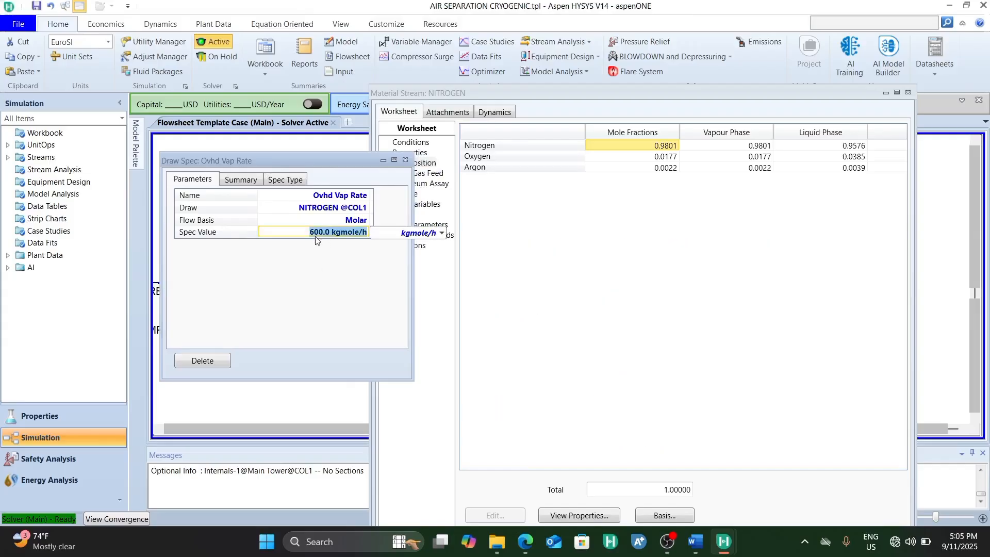
type("700")
key("Return")
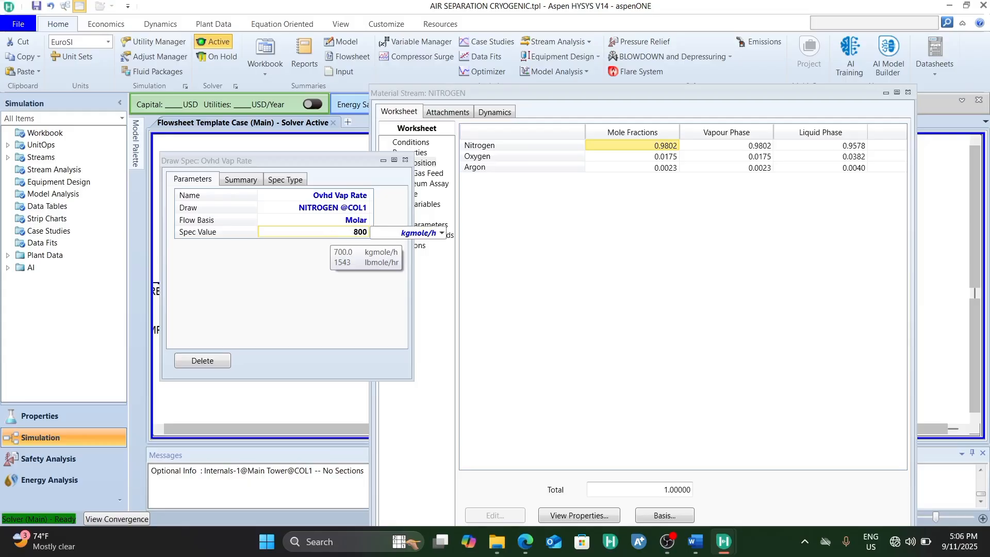
key("Return")
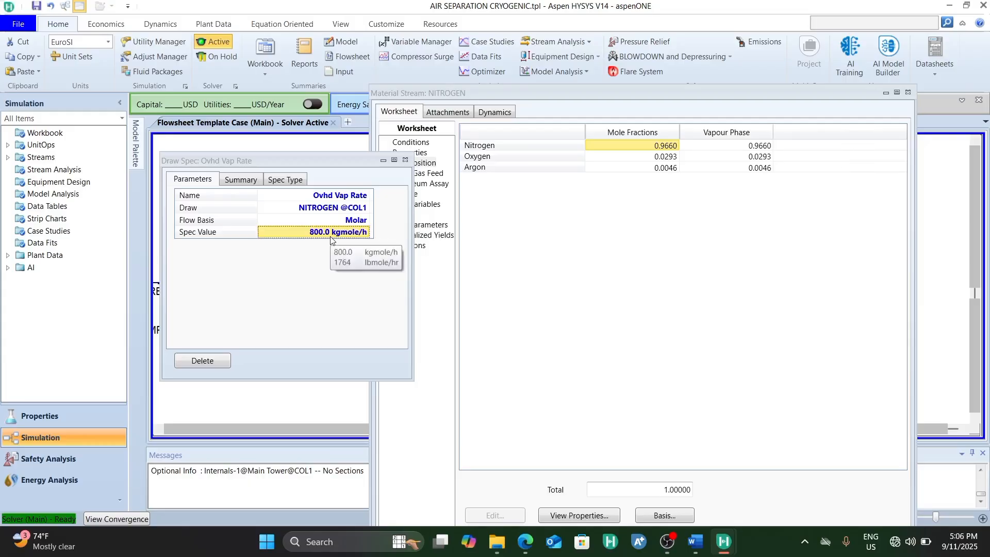
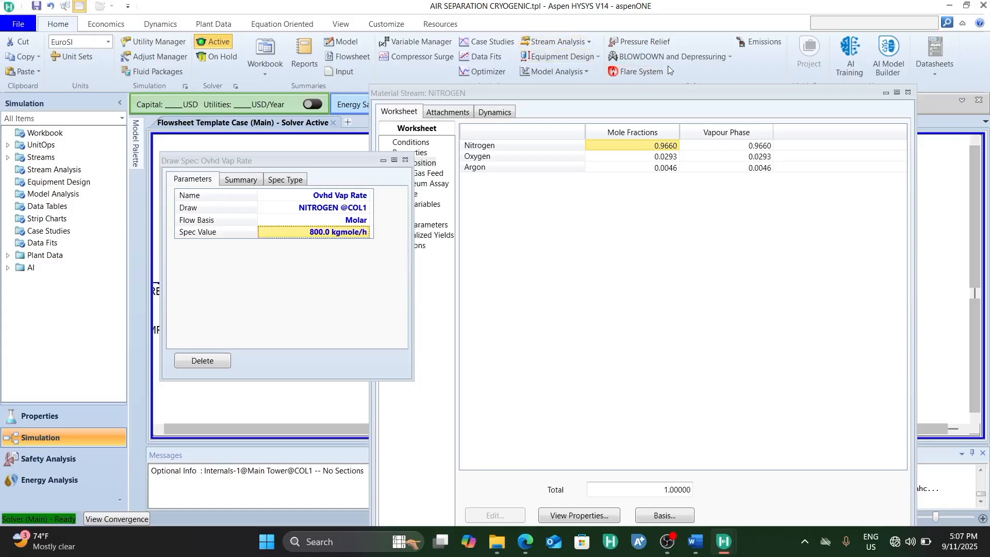
Close the NITROGEN stream and examine the molar flow and composition of the OXGYEN bottoms stream.
left_click(907, 93)
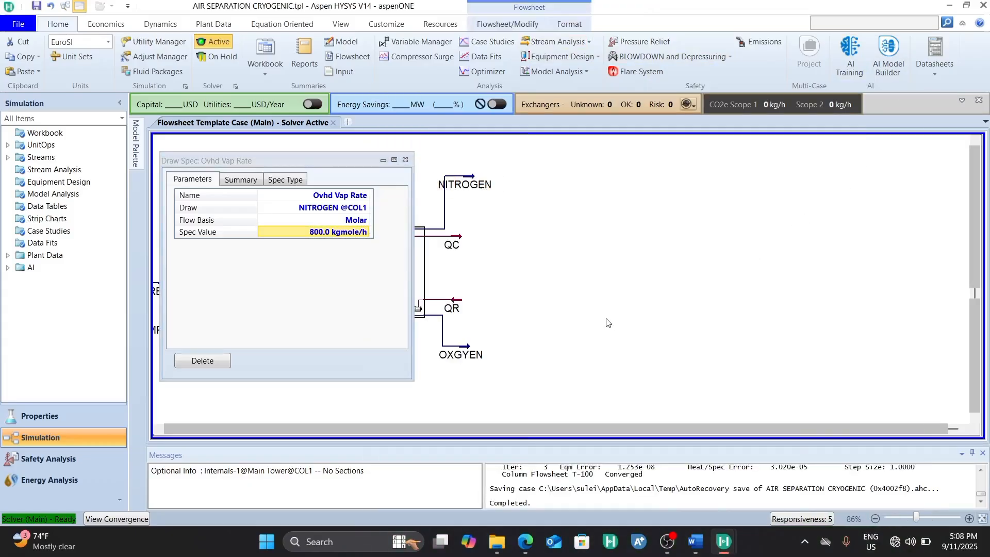
left_click(472, 355)
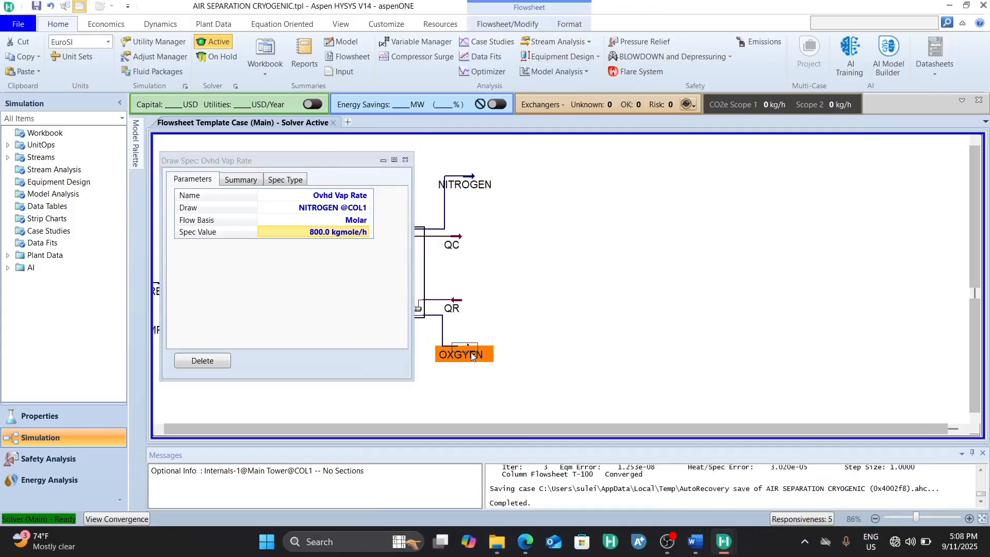
double_click(472, 356)
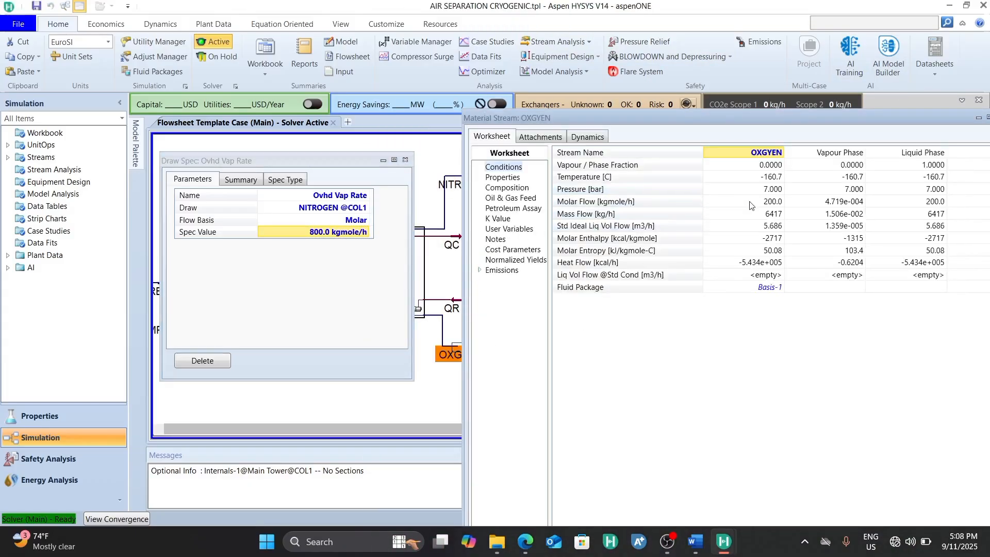
left_click(775, 203)
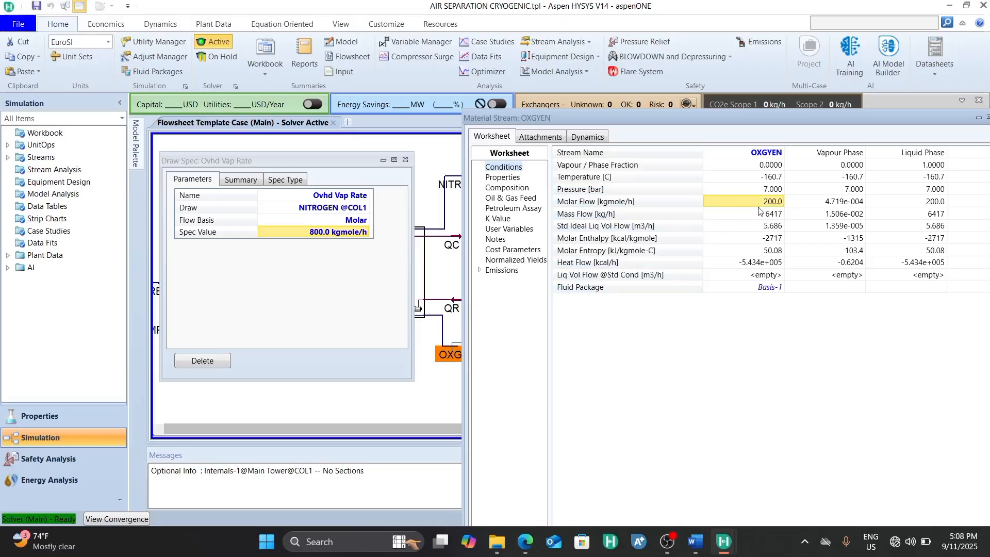
mouse_move(760, 211)
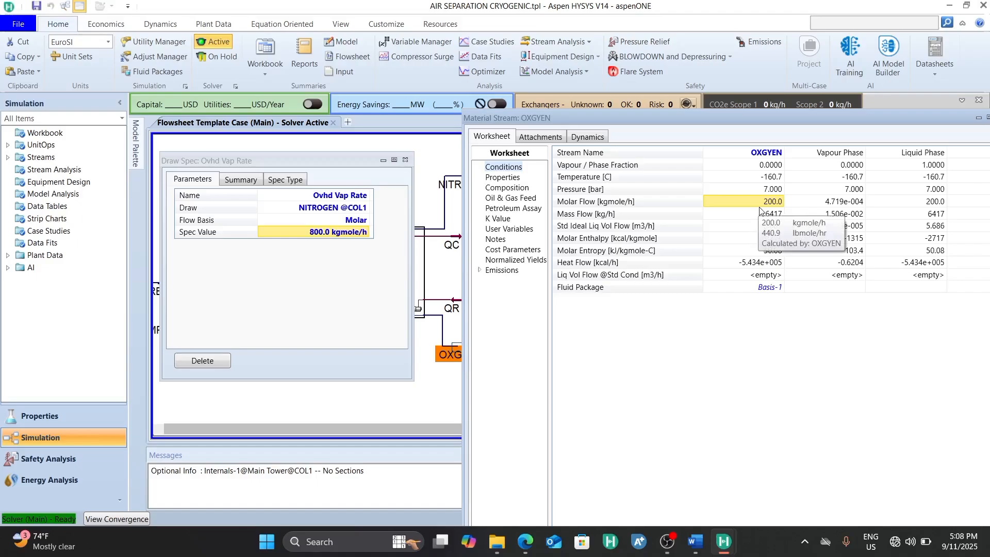
left_click(500, 191)
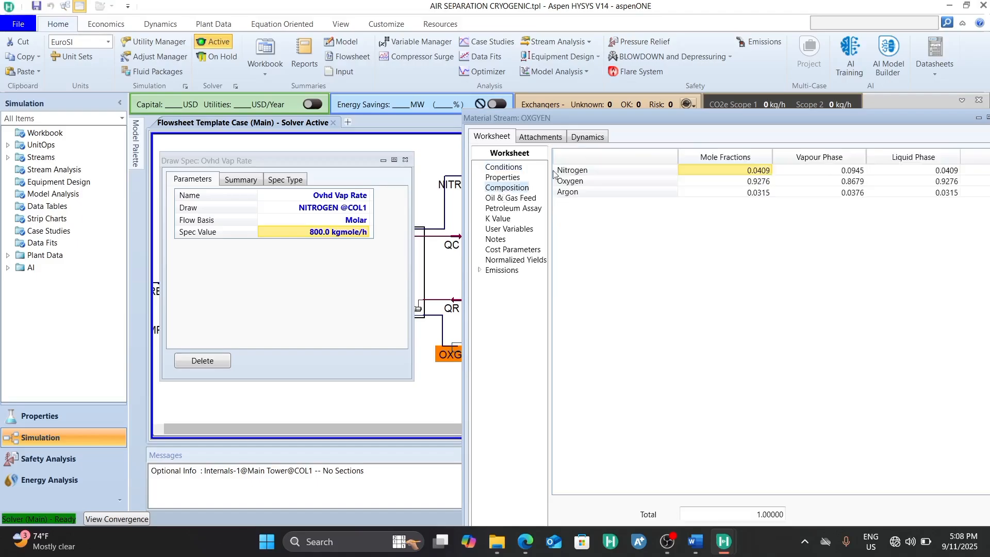
Examine the argon and oxygen mole fractions of the OXGYEN stream, then close the stream's window.
left_click(766, 194)
left_click(757, 183)
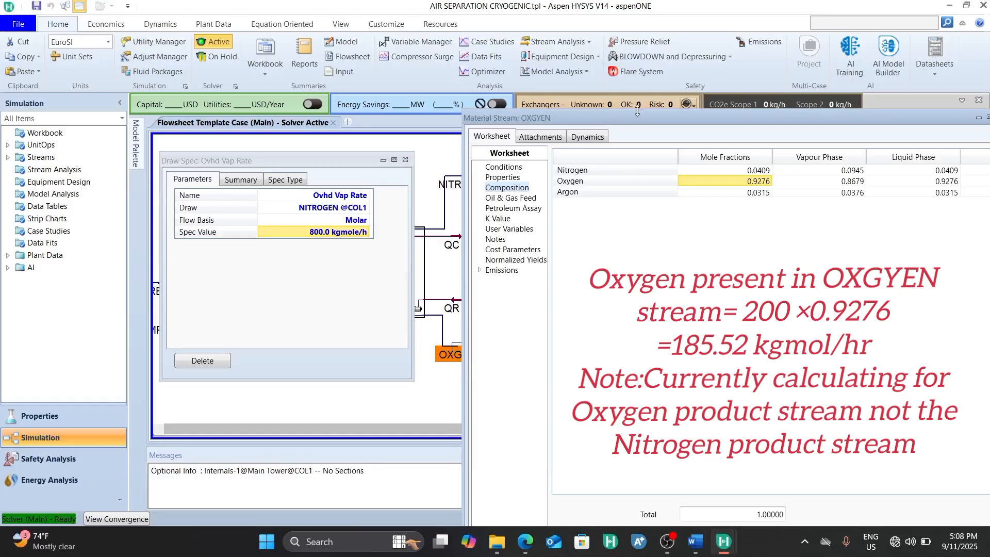
left_click_drag(642, 113, 516, 89)
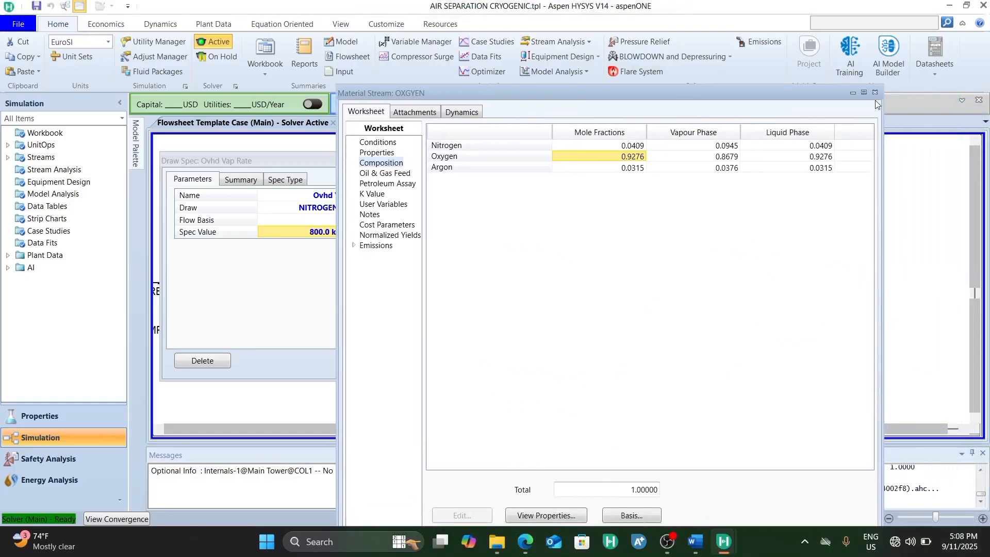
left_click(878, 92)
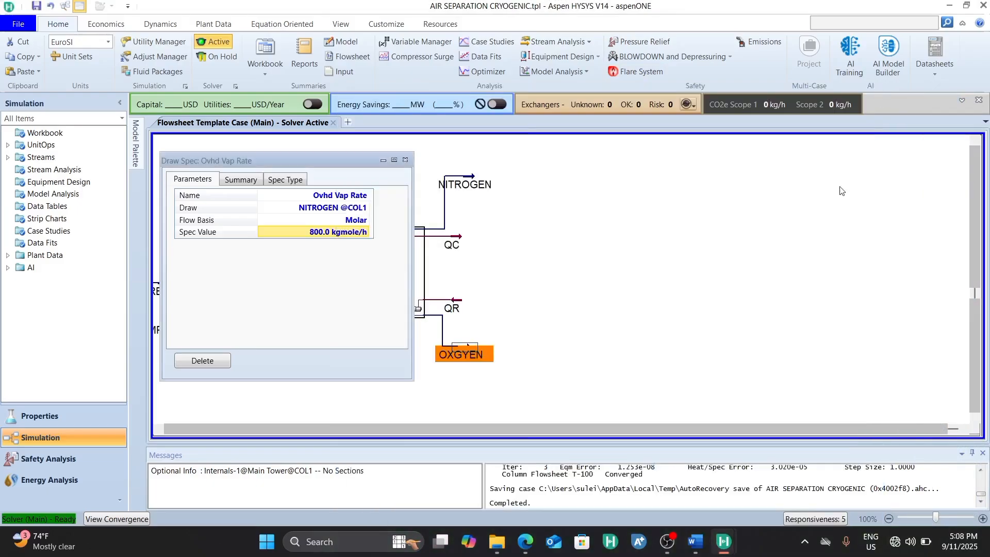
Move the Ovhd Vap Rate specification clear of the flowsheet and examine the COOLED AIR 3 feed stream's composition, especially its oxygen mole fraction.
left_click(502, 267)
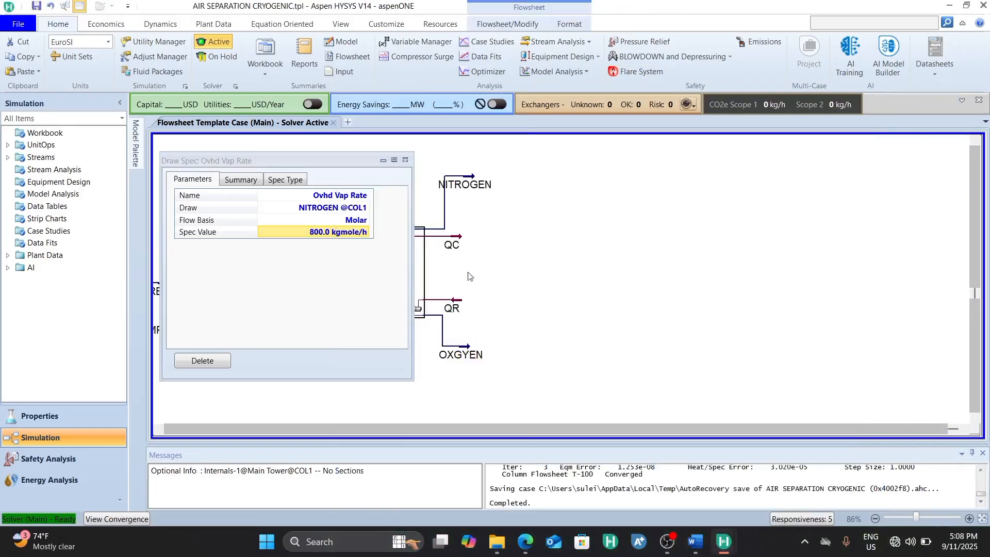
left_click_drag(321, 155, 815, 174)
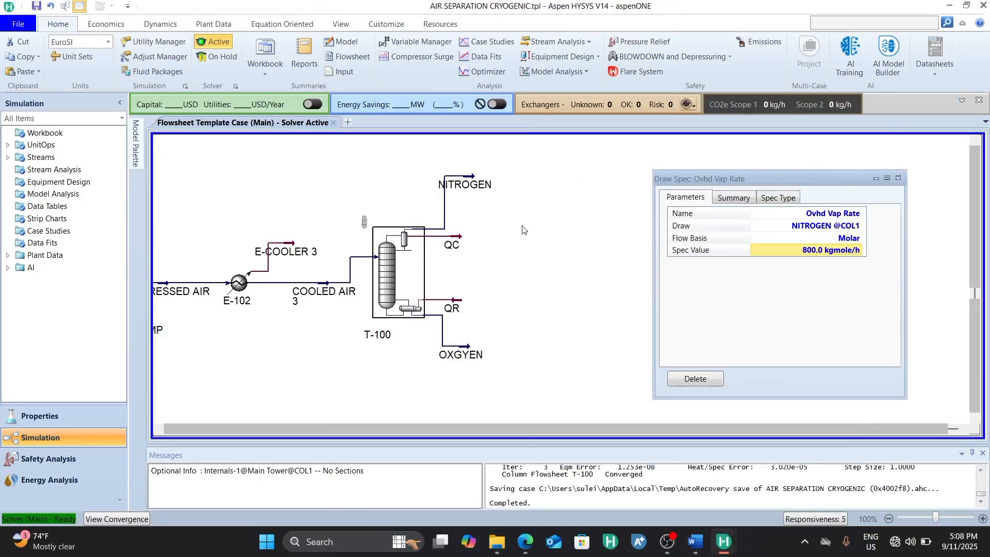
left_click(316, 285)
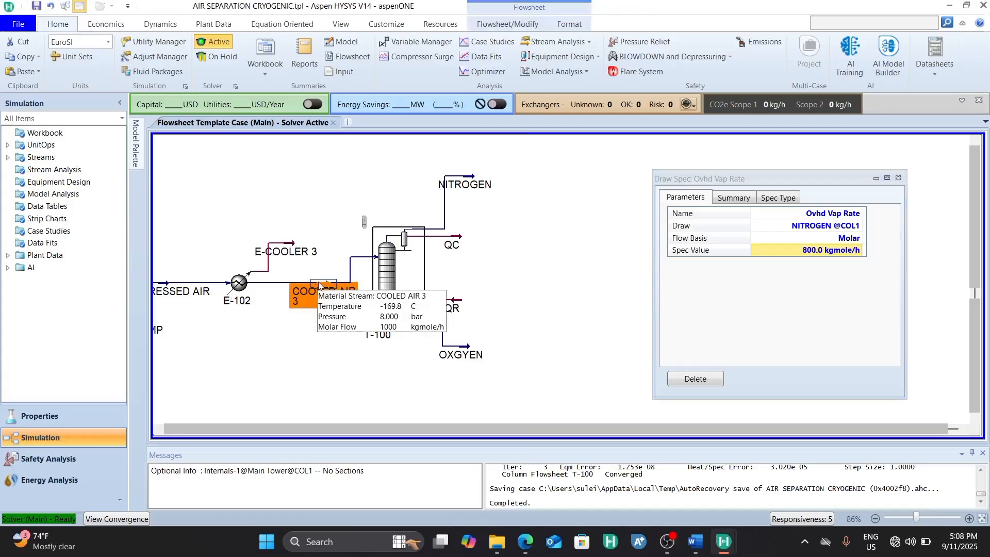
double_click(320, 286)
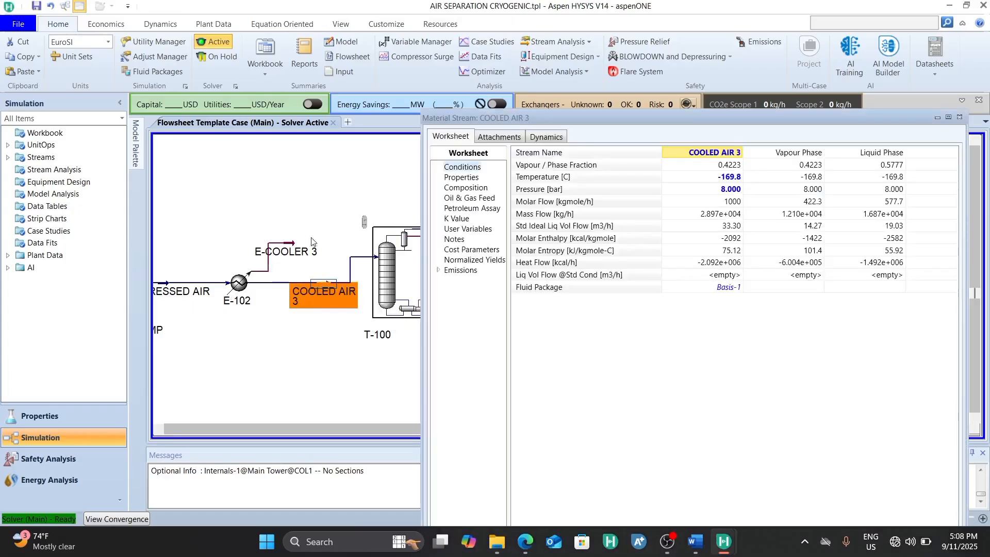
left_click(479, 188)
mouse_move(599, 120)
left_mouse_down()
mouse_move(396, 101)
mouse_move(249, 66)
left_mouse_up()
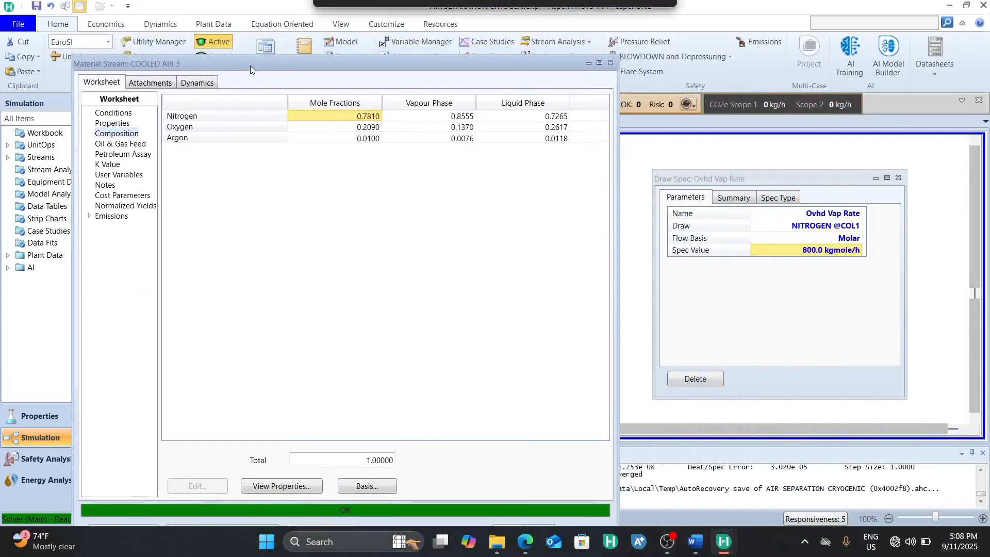
left_click(371, 129)
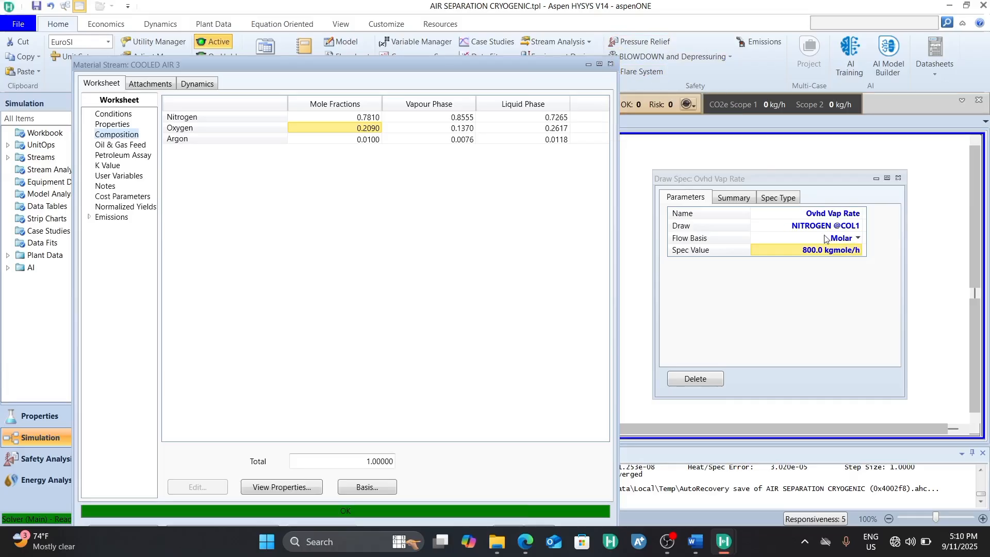
Set the Ovhd Vap Rate specification to 700 kgmole/h.
left_click(813, 254)
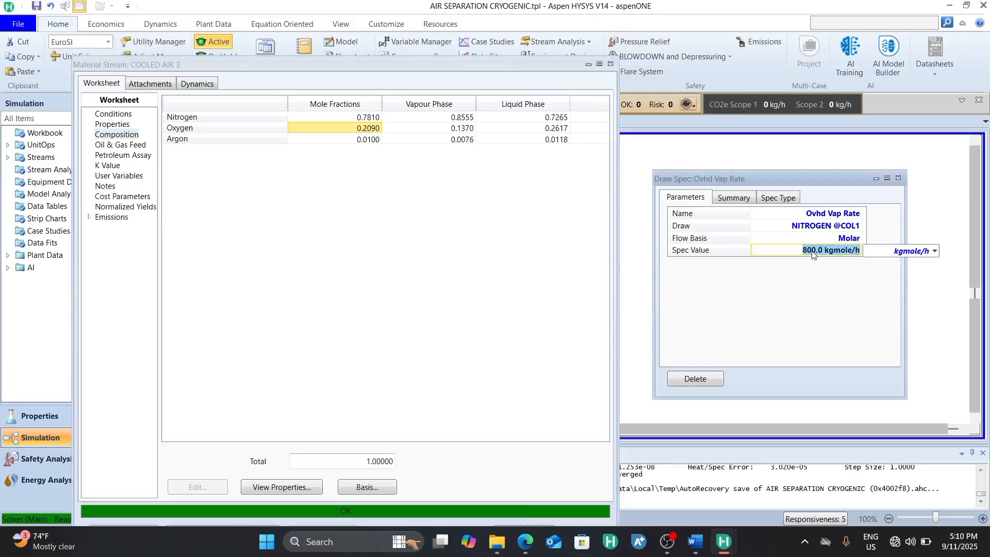
type("7")
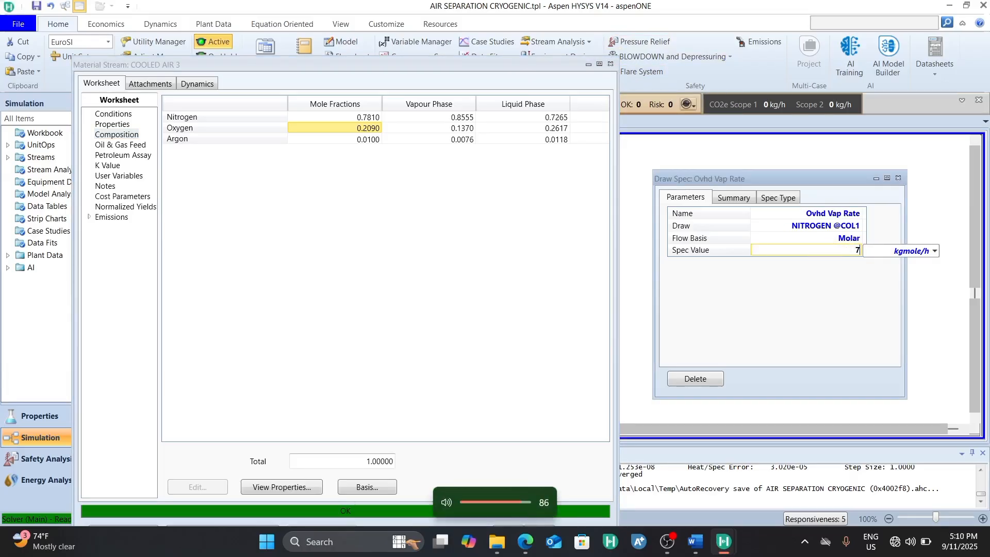
type("00")
key("Return")
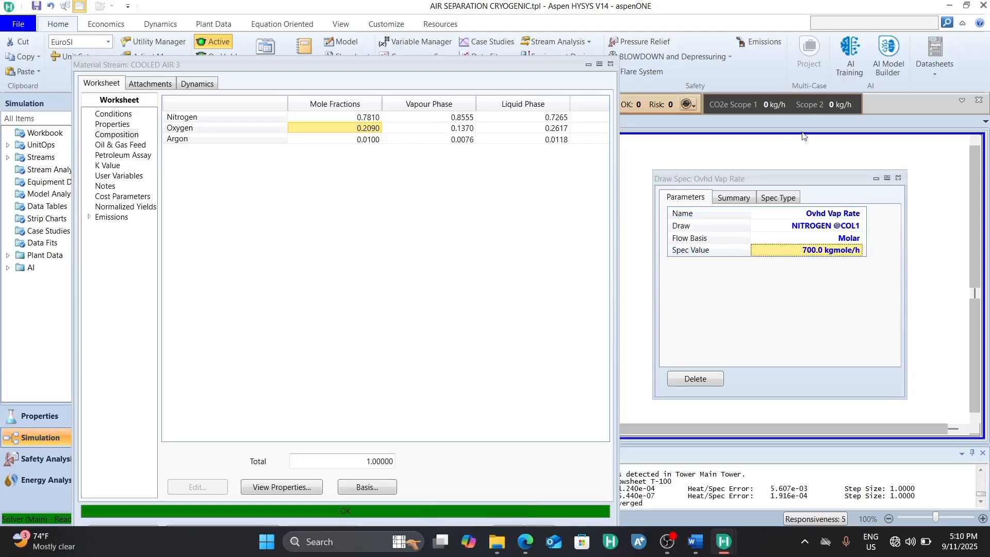
mouse_move(822, 258)
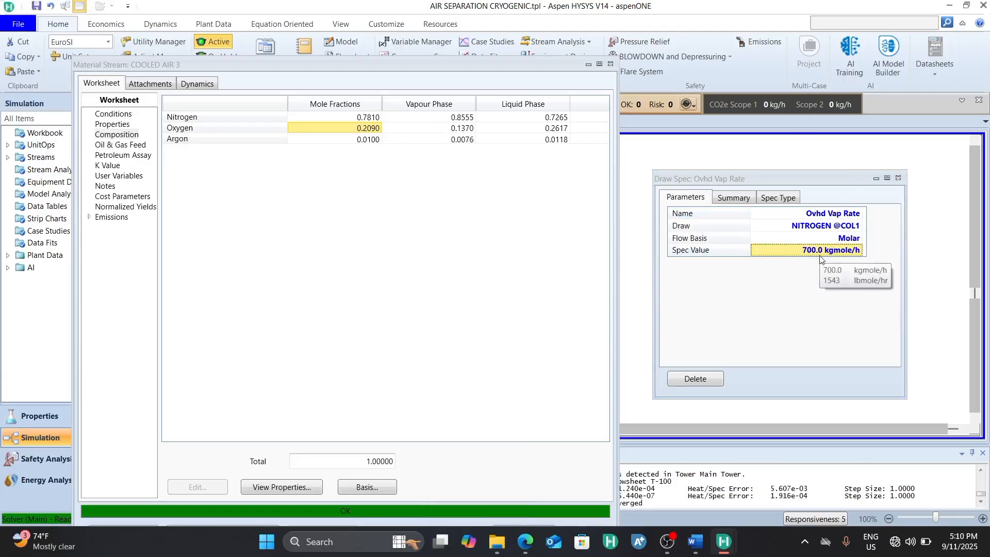
Review the conditions of the COOLED AIR 3 feed stream and close its window.
left_click(120, 115)
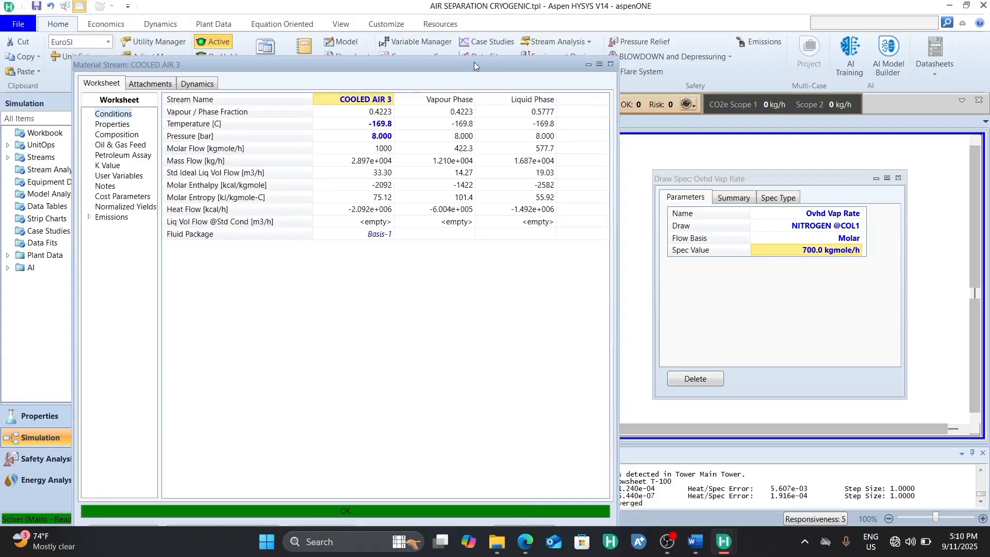
left_click_drag(474, 61, 424, 91)
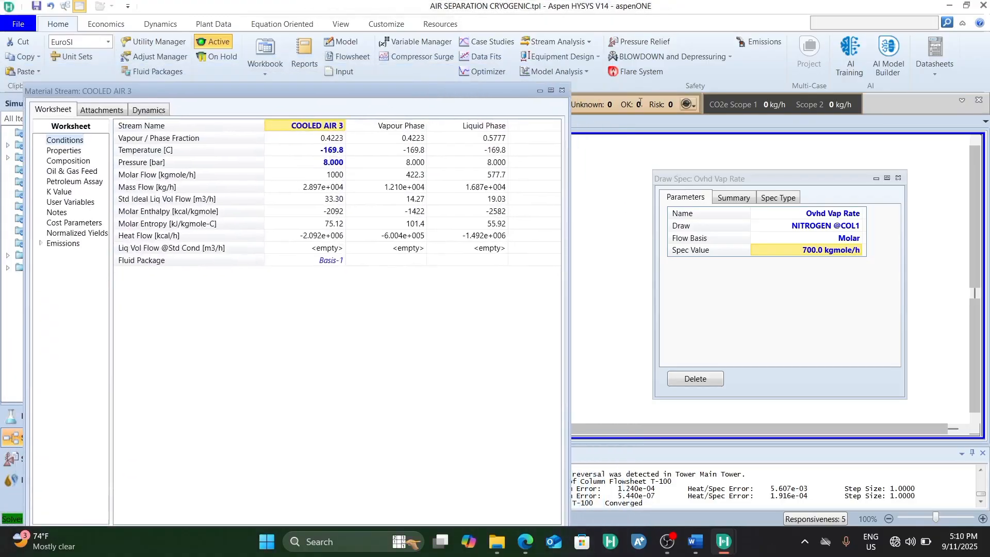
left_click(562, 92)
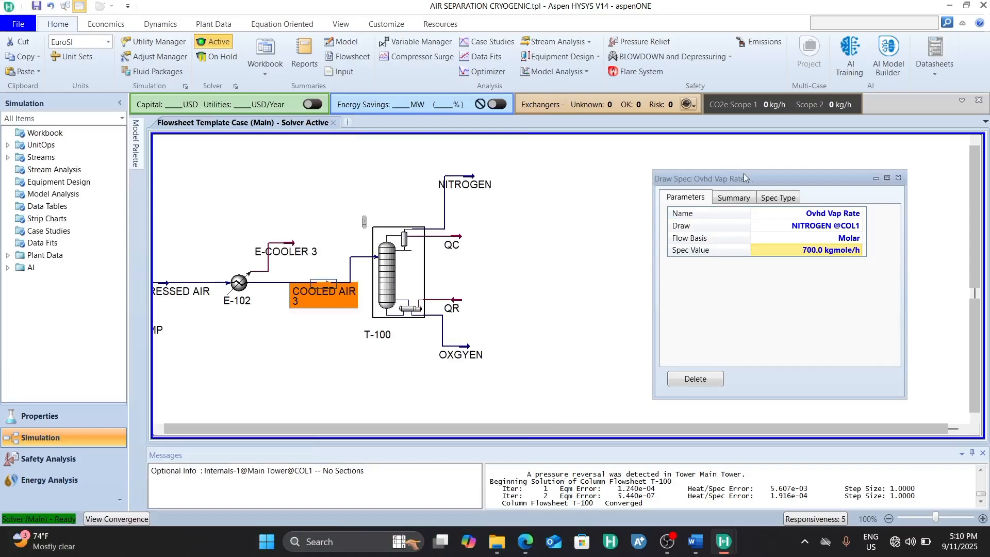
Open the OXGYEN stream and examine its molar flow and oxygen mole fraction at the 700 kgmole/h vapour rate.
mouse_move(744, 174)
left_mouse_down()
mouse_move(764, 135)
mouse_move(757, 152)
left_mouse_up()
left_click(532, 307)
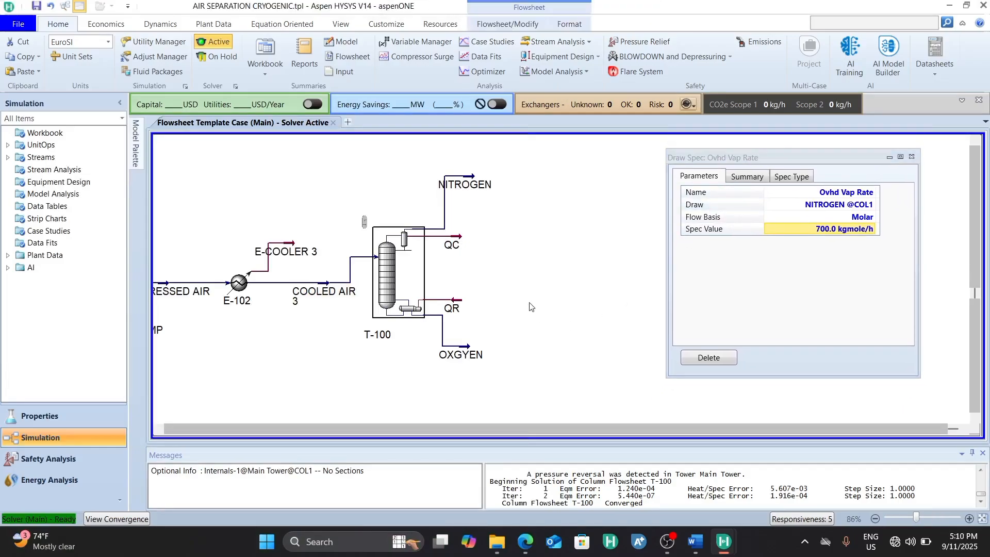
mouse_move(461, 360)
double_click(452, 358)
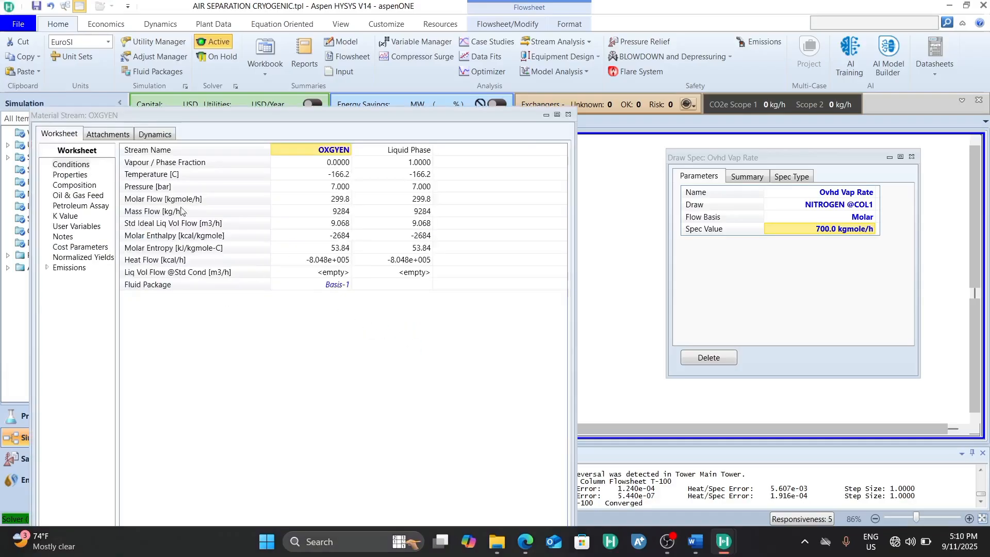
left_click(342, 201)
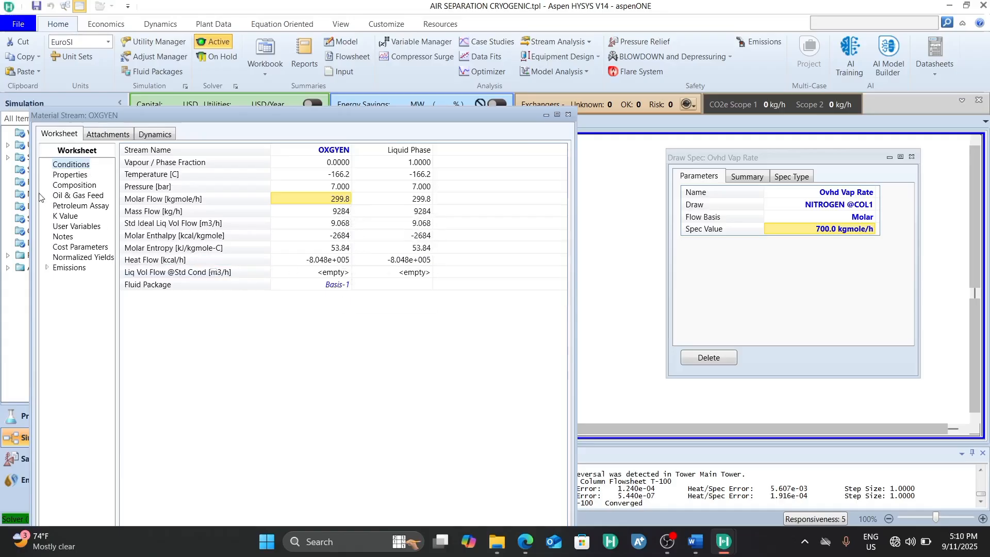
left_click(76, 186)
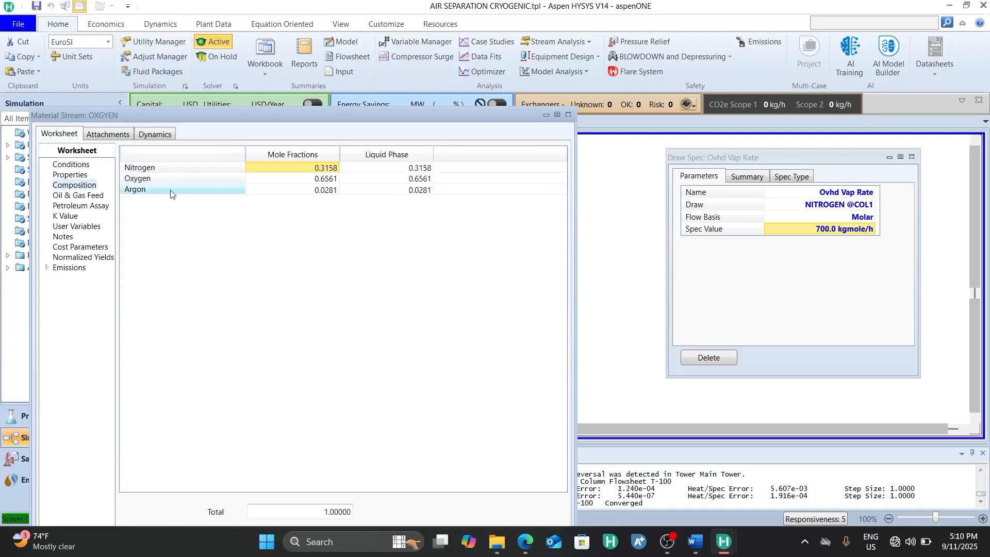
left_click(320, 180)
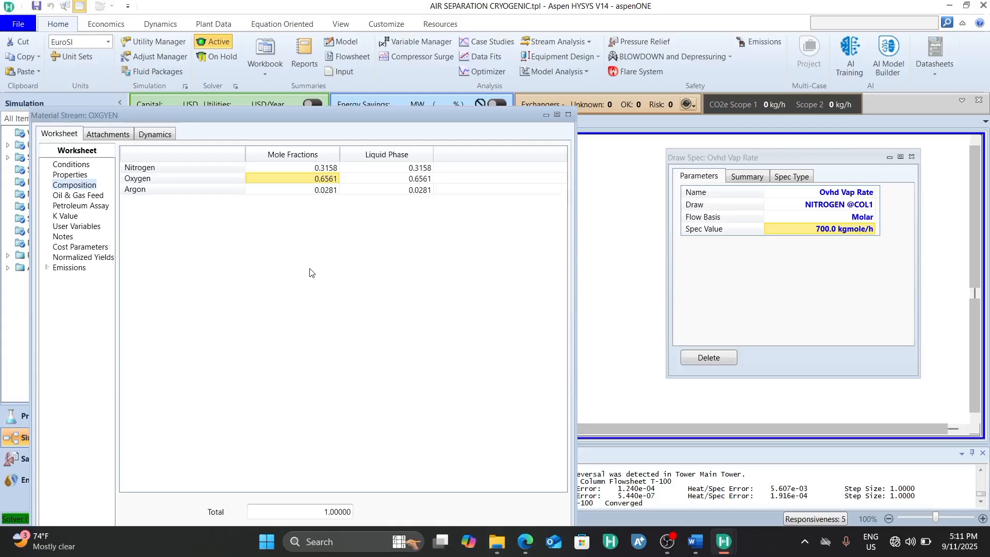
Set the Ovhd Vap Rate specification to 670 kgmole/h and examine the OXGYEN stream's molar flow and oxygen mole fraction.
left_click(823, 236)
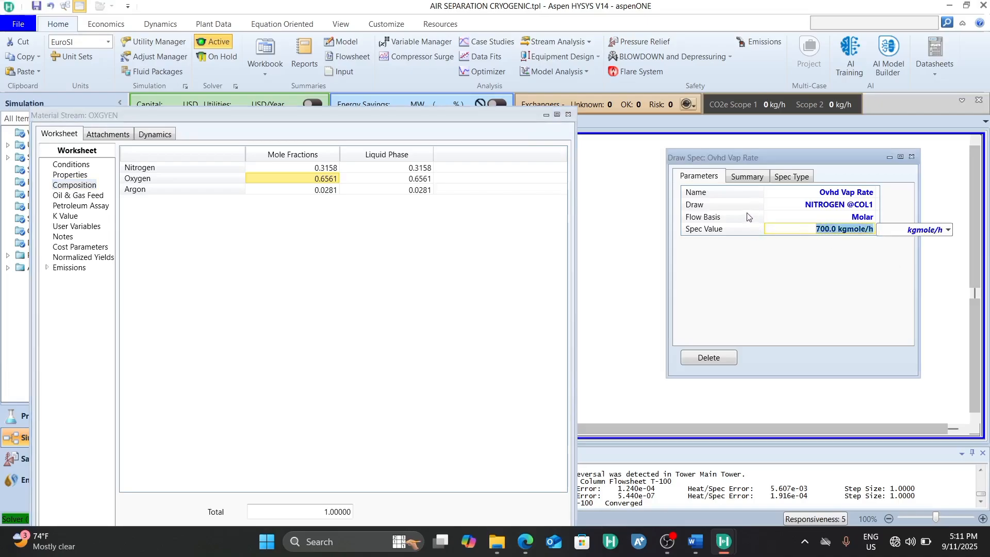
type("670")
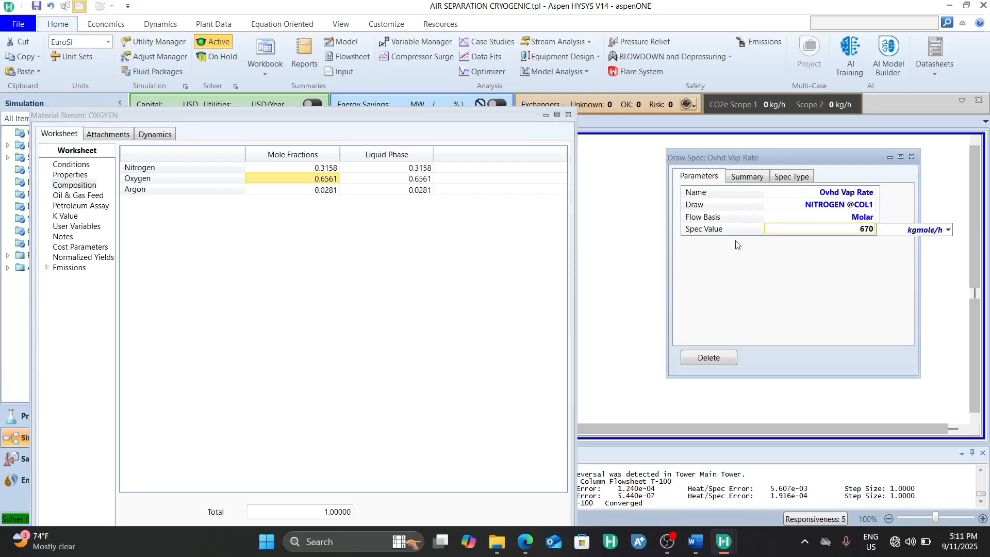
key("Return")
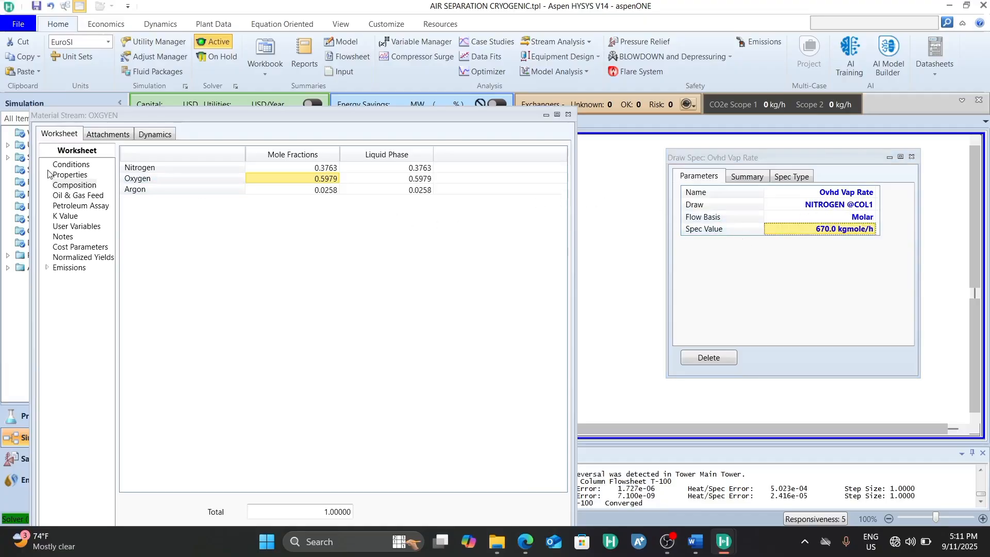
left_click(71, 166)
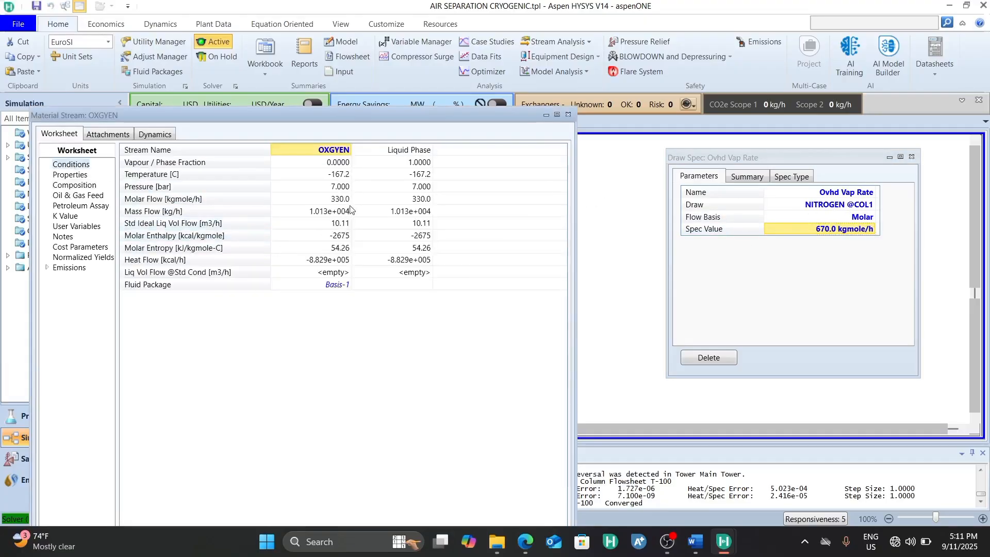
left_click(76, 185)
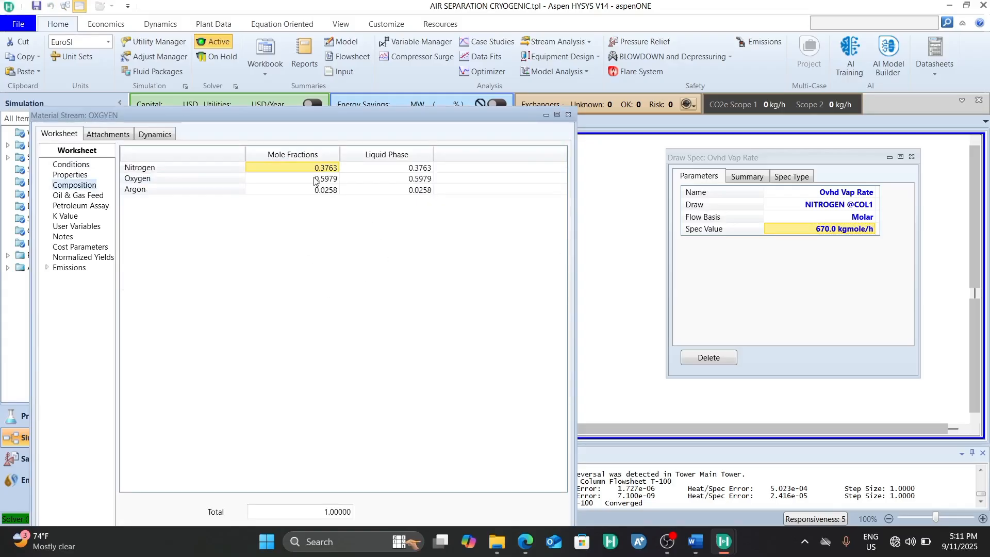
key("Down")
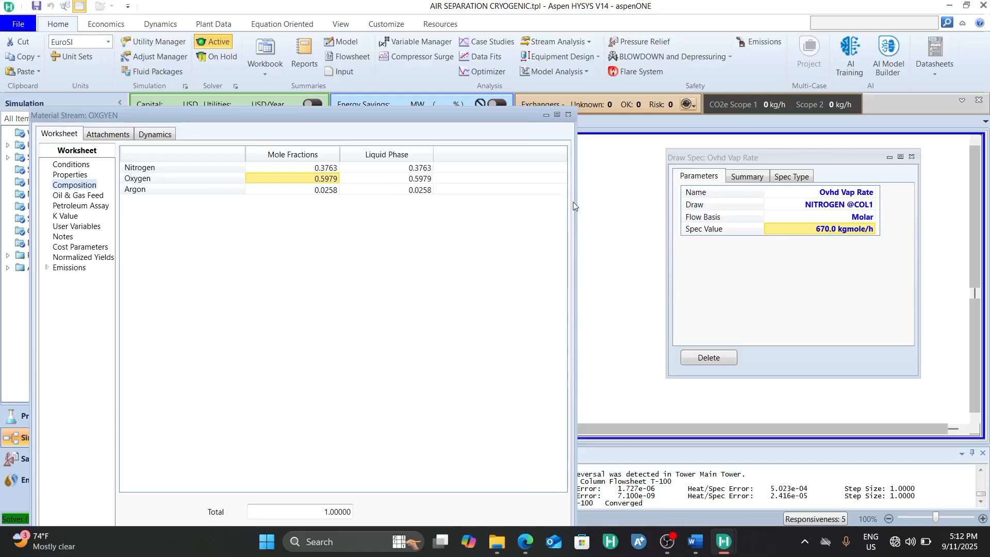
Lower the Ovhd Vap Rate specification to 600 kgmole/h.
left_click(834, 233)
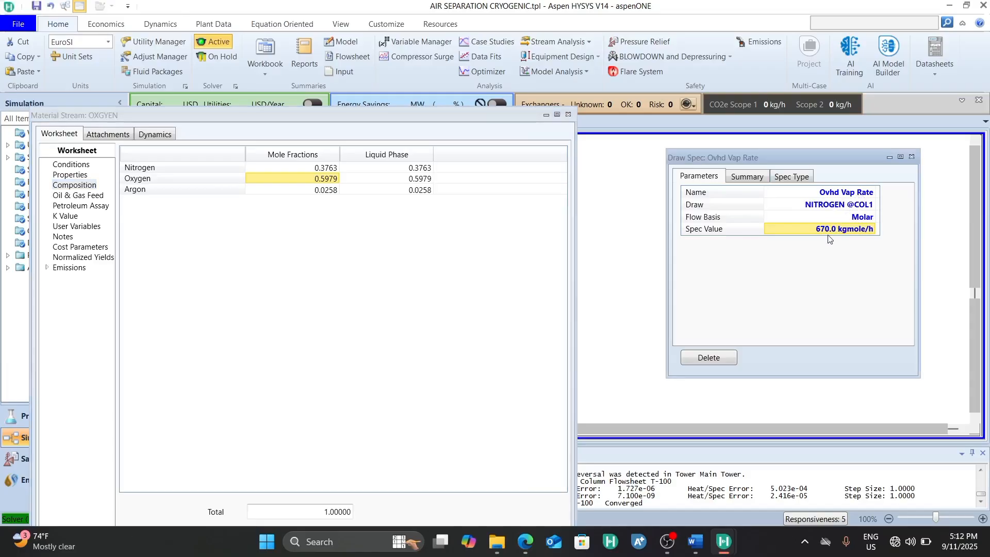
left_click(836, 230)
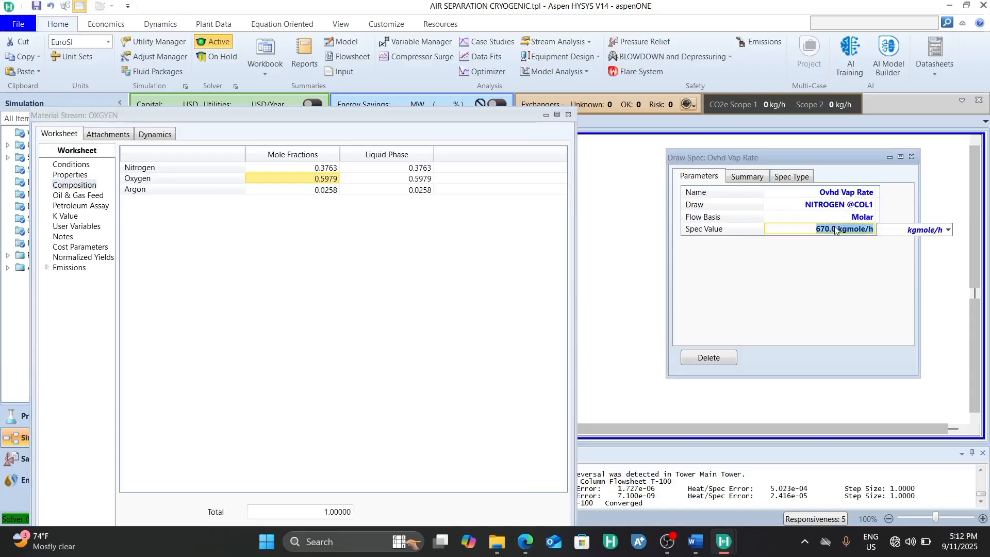
type("600")
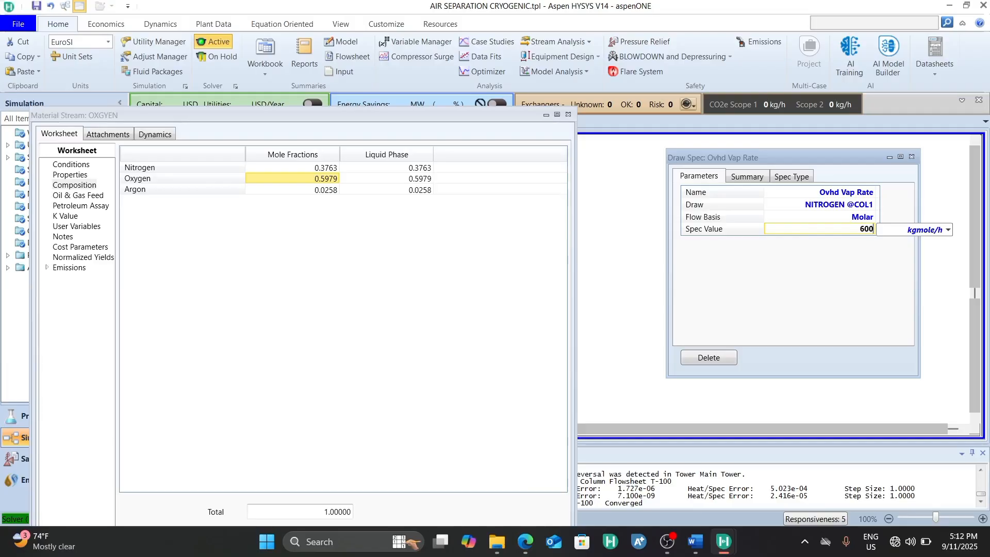
key("Return")
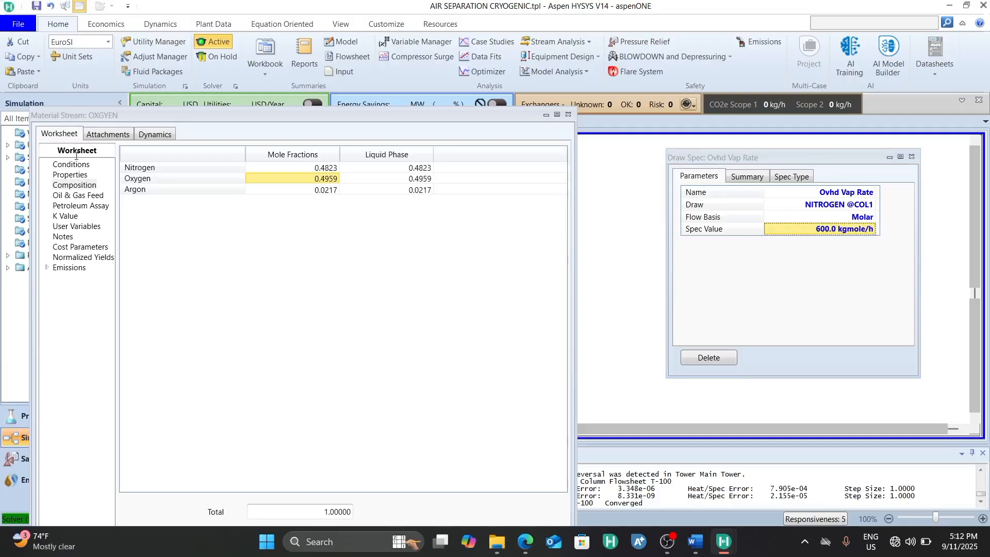
Examine the OXGYEN stream's molar flow and oxygen mole fraction at the 600 kgmole/h vapour rate.
left_click(76, 165)
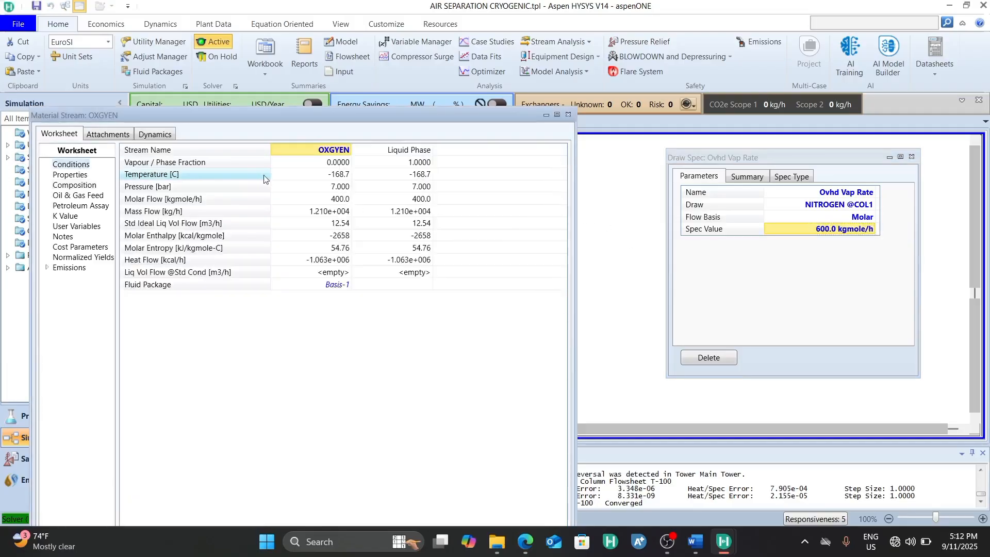
left_click(331, 201)
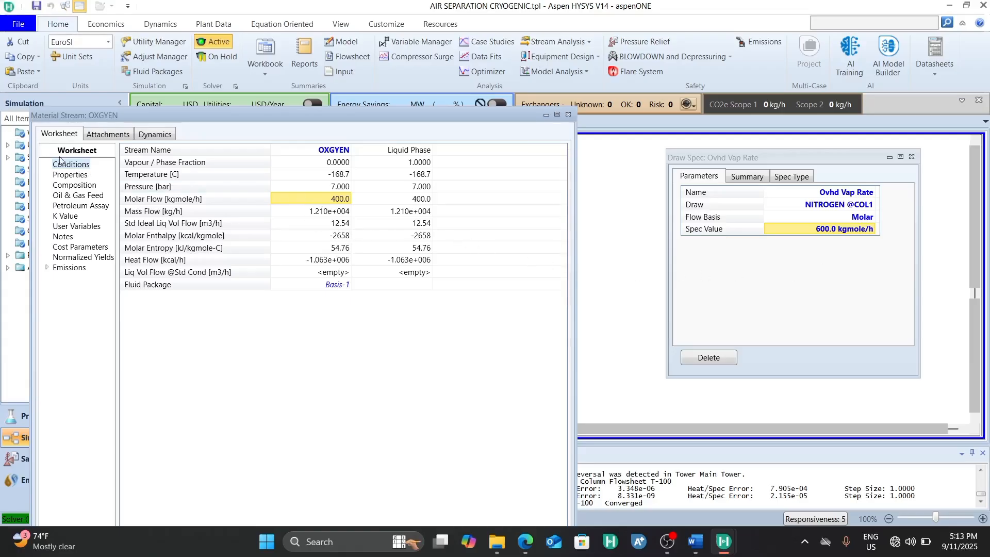
left_click(81, 187)
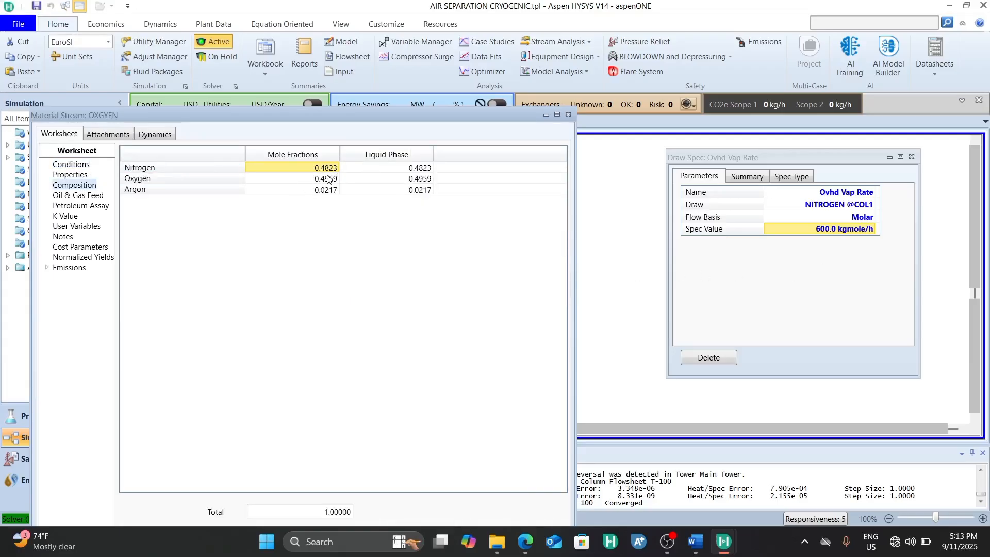
left_click(323, 181)
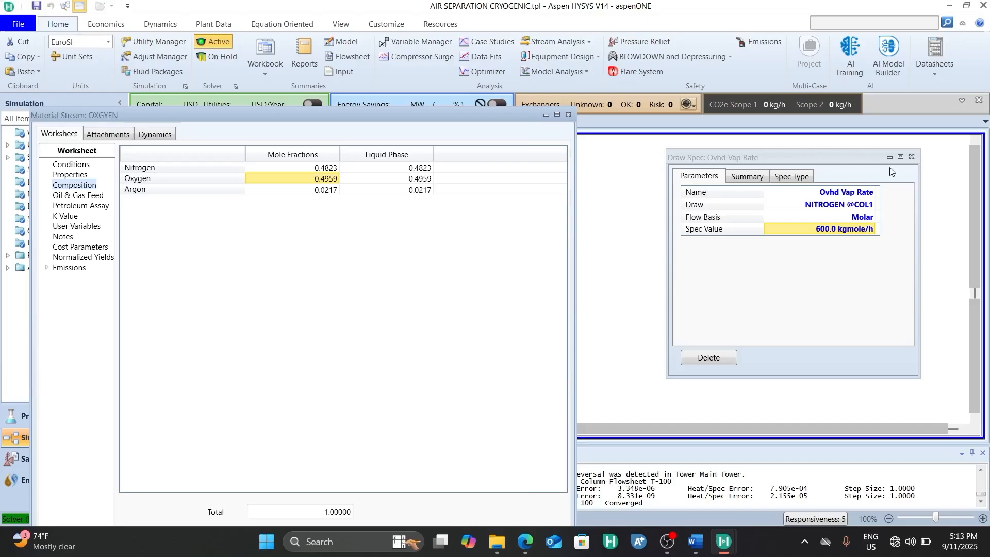
Set the Ovhd Vap Rate specification to 560 kgmole/h and examine the OXGYEN stream's molar flow and oxygen mole fraction.
left_click(819, 230)
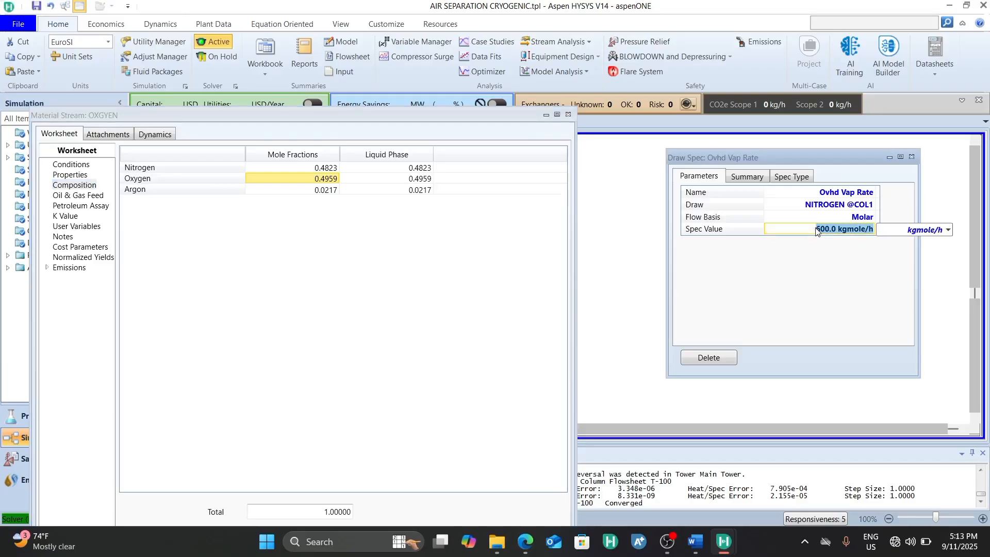
type("560")
key("Return")
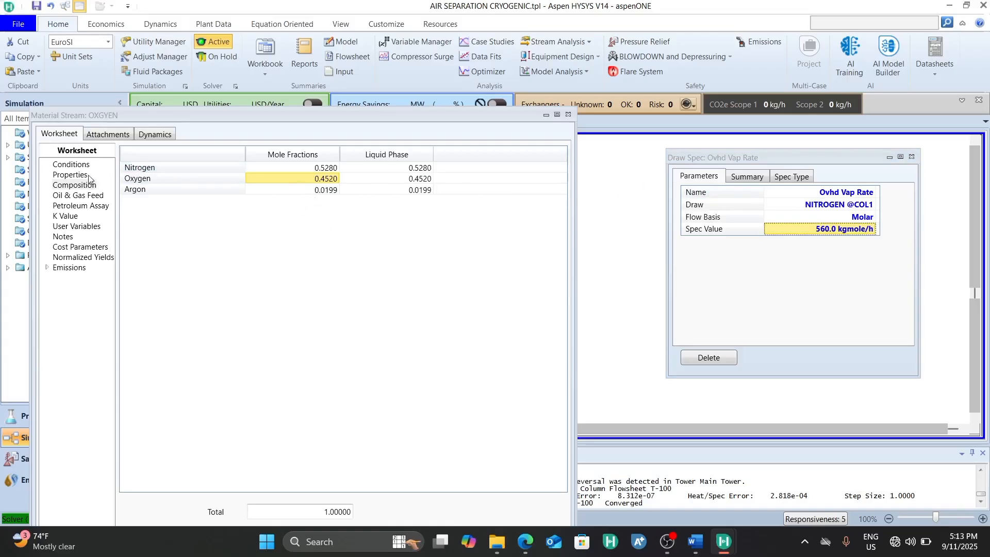
left_click(73, 165)
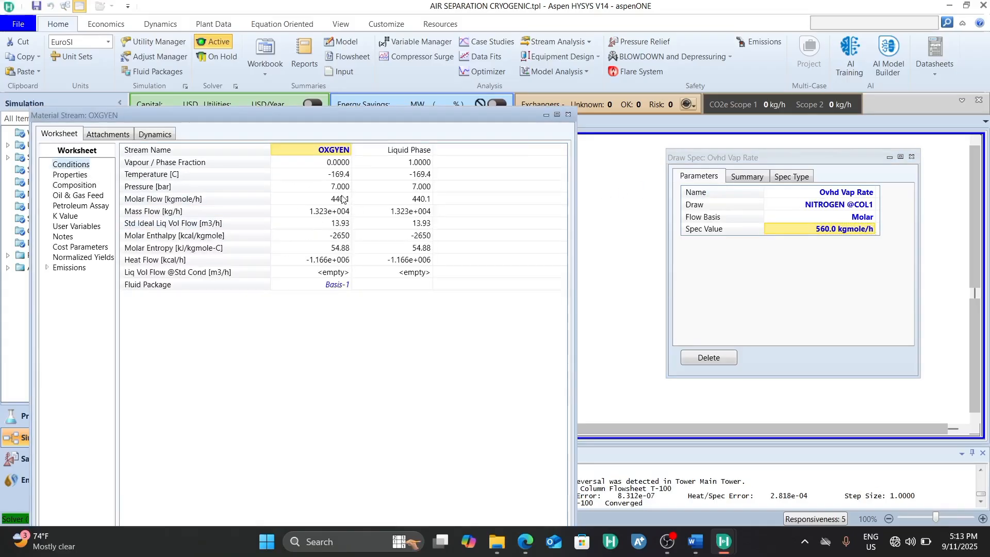
left_click(68, 187)
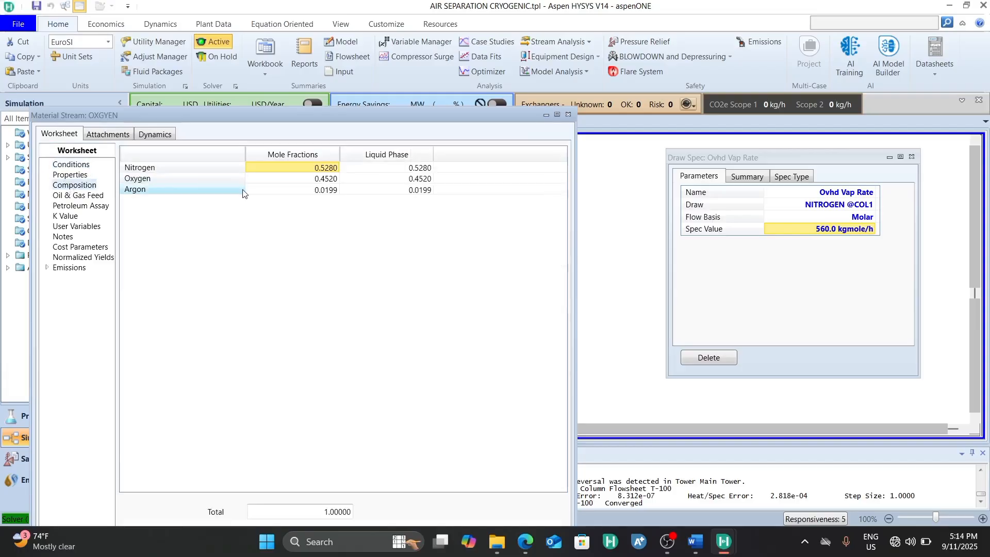
left_click(320, 182)
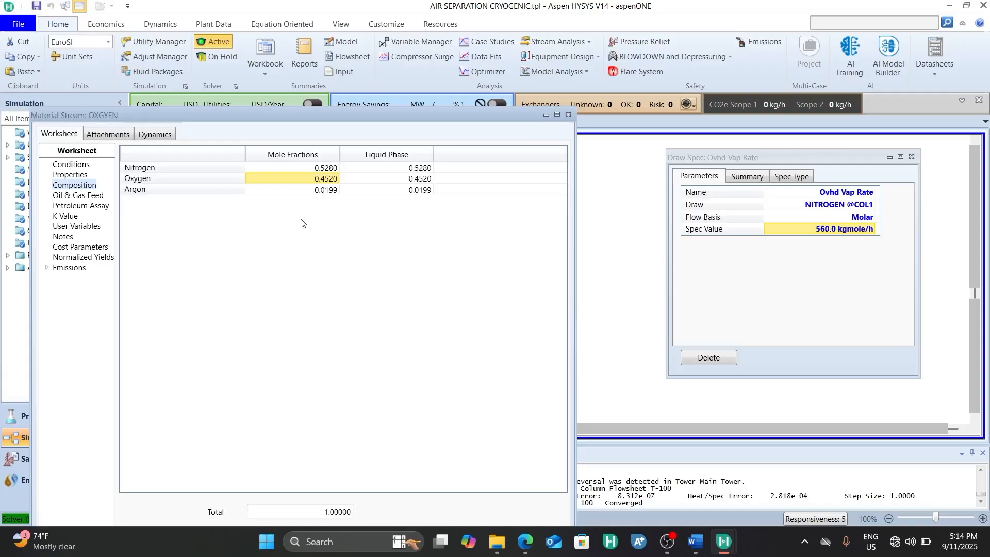
Lower the Ovhd Vap Rate specification to 540 kgmole/h and check the OXGYEN stream's conditions and composition.
left_click(829, 230)
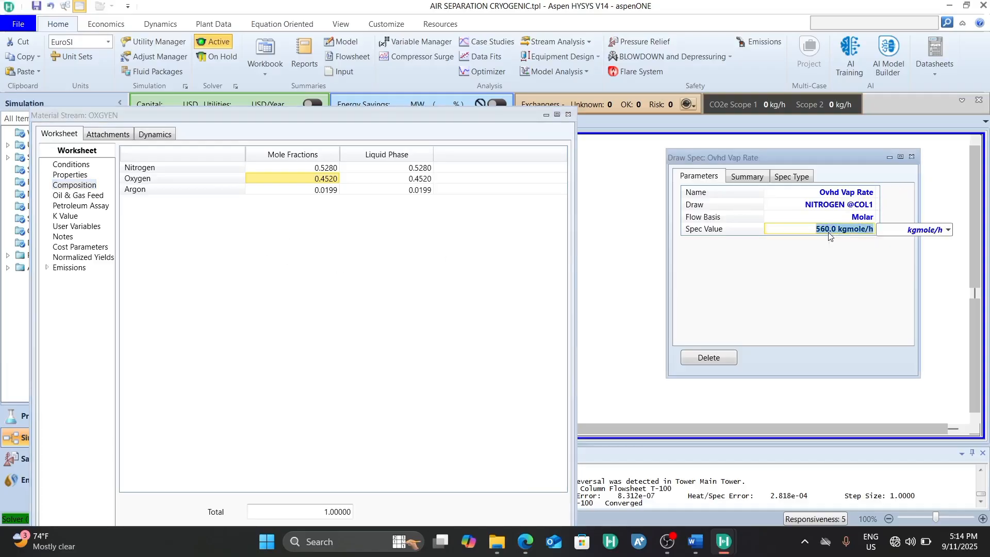
type("540")
key("Return")
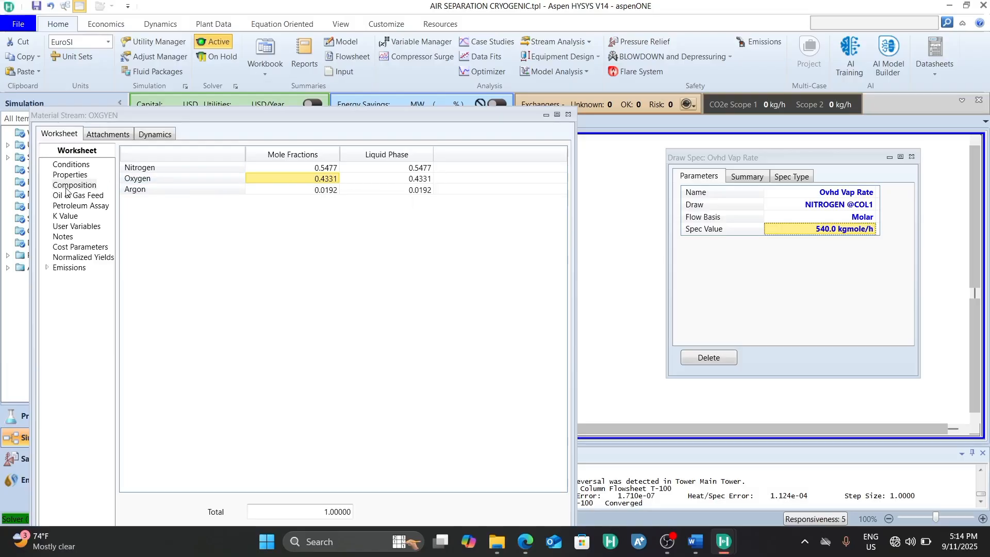
left_click(72, 164)
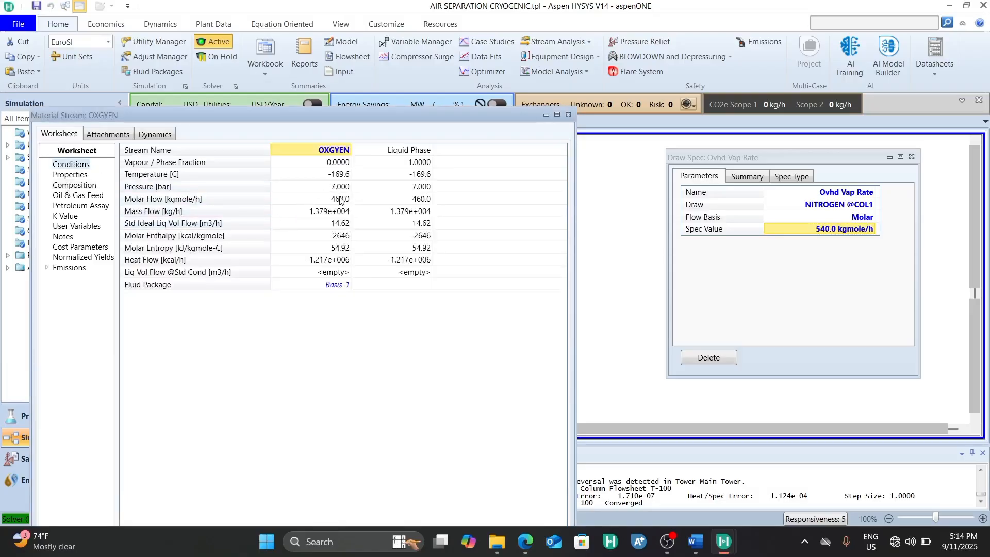
left_click(74, 185)
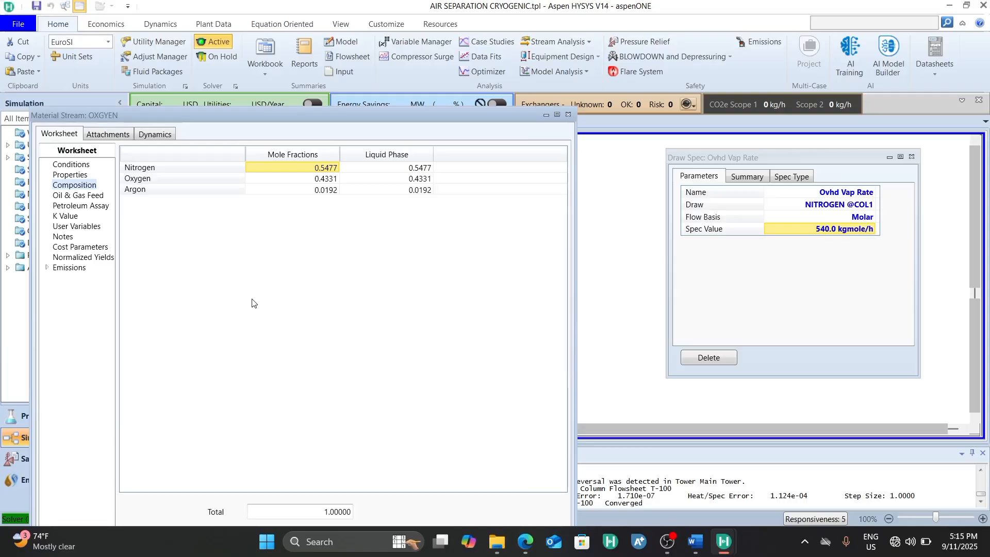
Set the Ovhd Vap Rate specification to 530 kgmole/h and examine the OXGYEN stream's molar flow and mole fractions.
left_click(817, 234)
type("53")
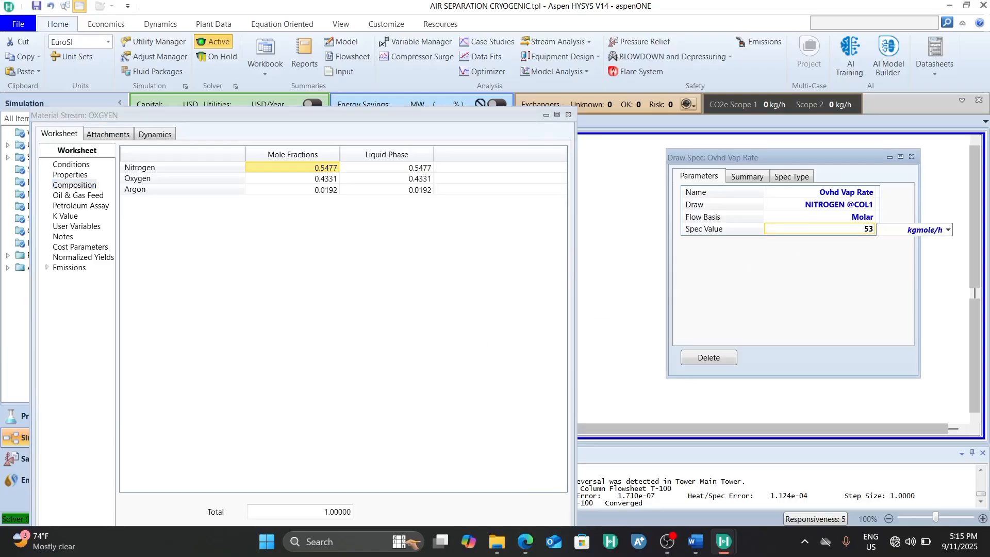
type("0")
key("Return")
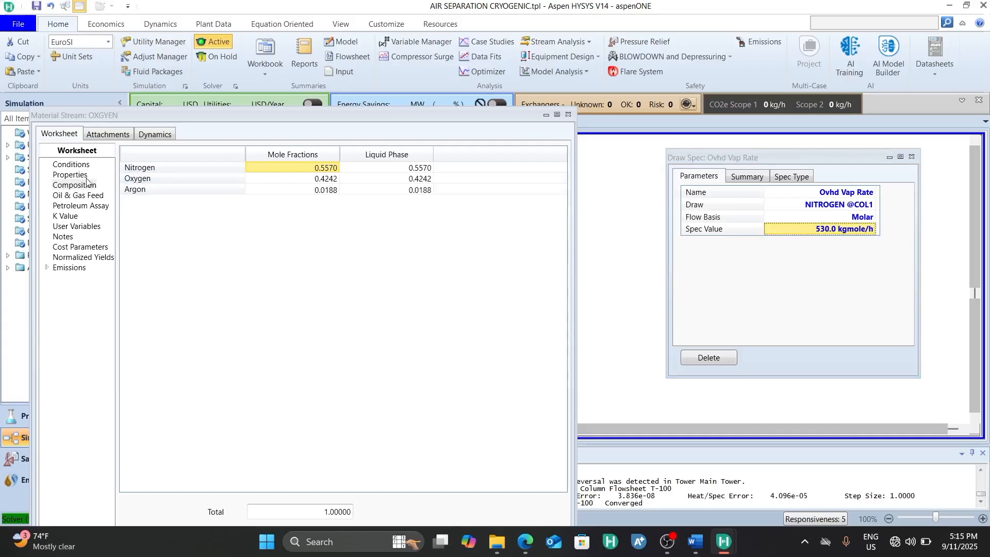
left_click(78, 165)
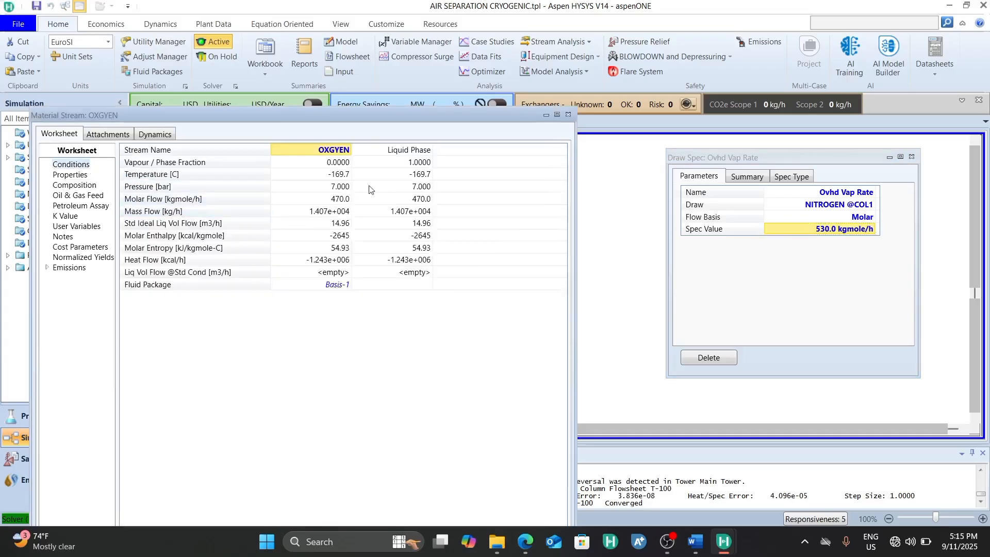
left_click(82, 185)
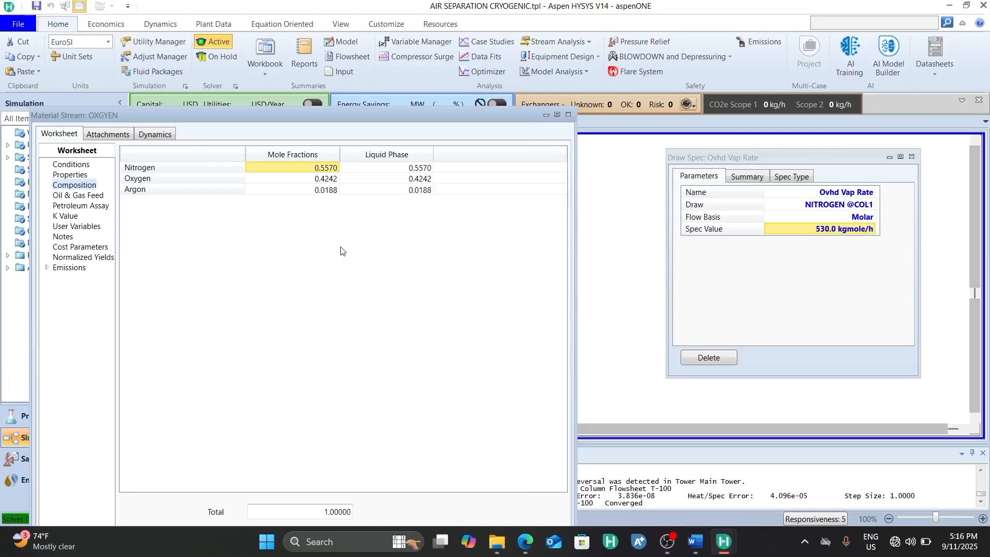
Reduce the Ovhd Vap Rate specification to 500 kgmole/h, check the OXGYEN stream's oxygen mole fraction and close the stream.
left_click(832, 234)
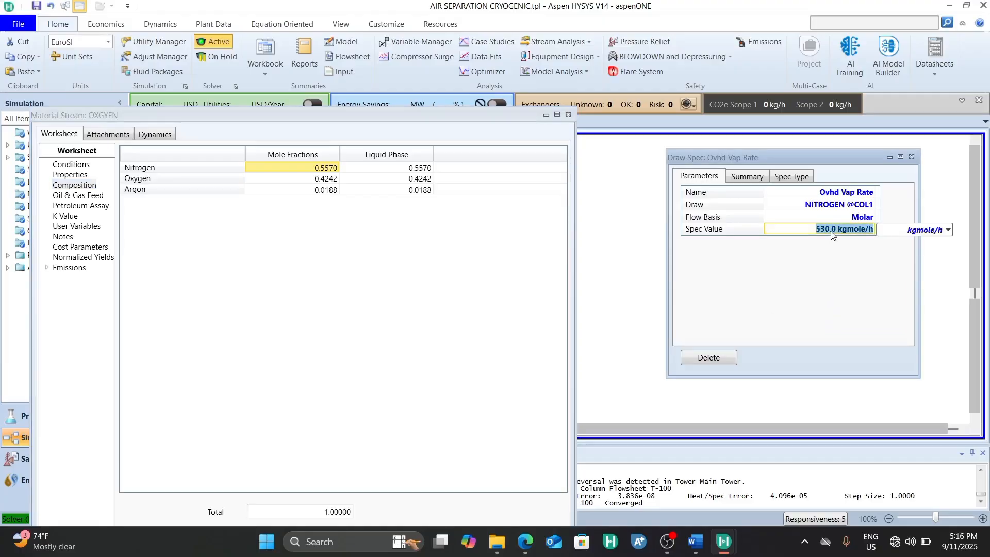
type("500")
key("Return")
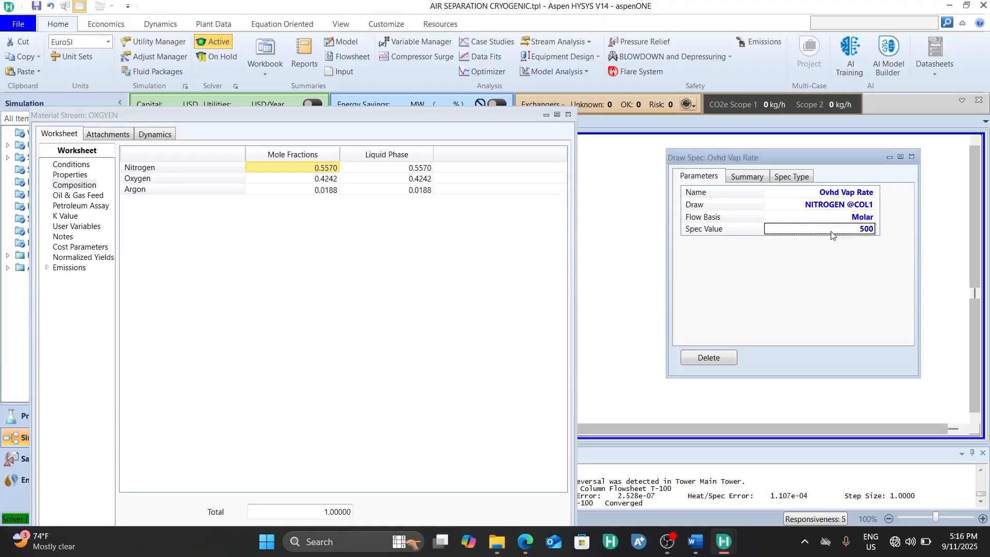
left_click(333, 180)
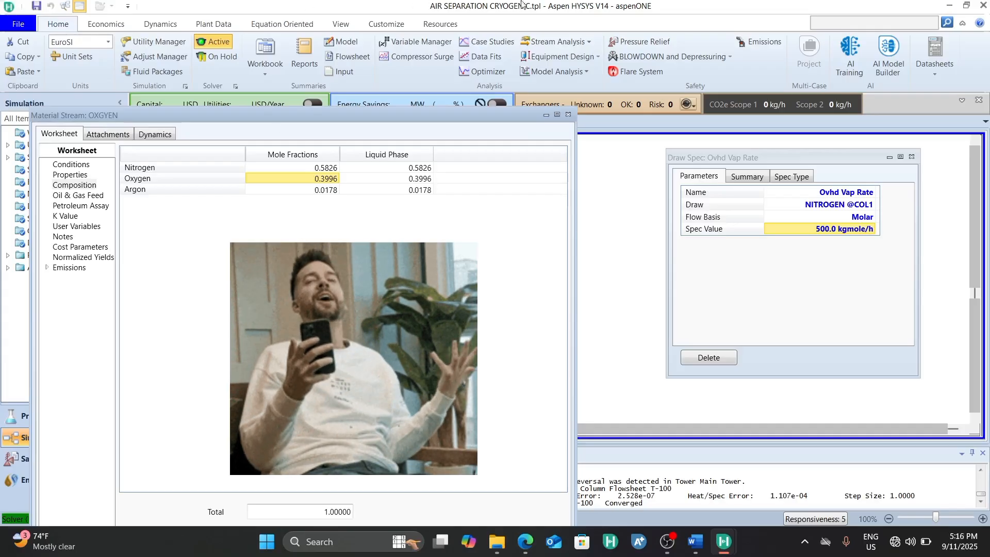
left_click(571, 114)
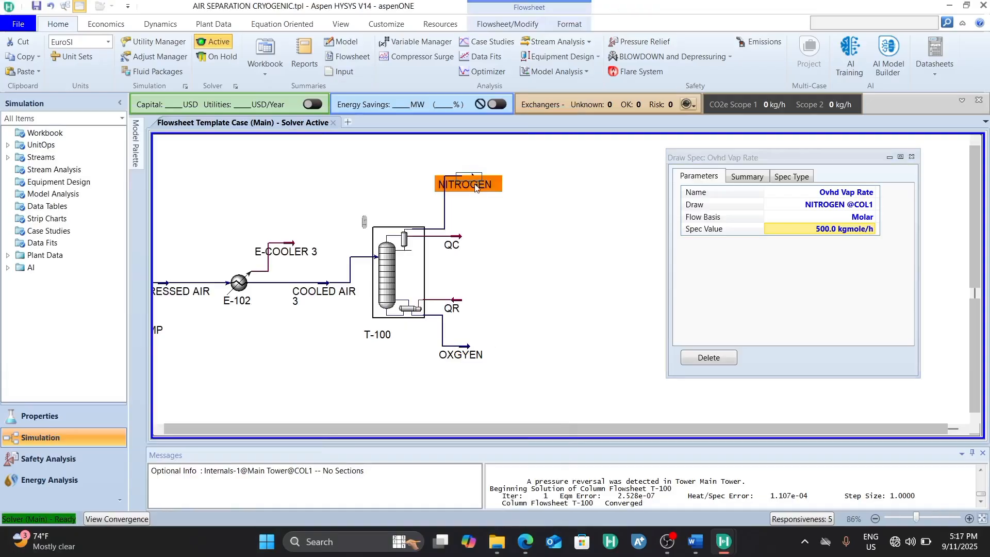
Examine the NITROGEN stream's conditions and composition at the 500 kgmole/h vapour rate, then close the stream and specification windows.
double_click(475, 187)
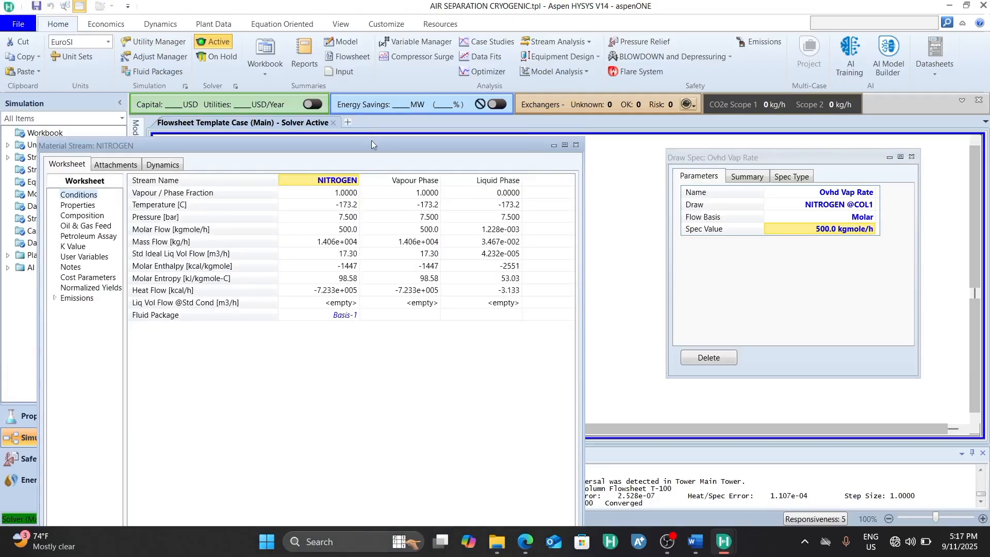
left_click_drag(371, 141, 396, 64)
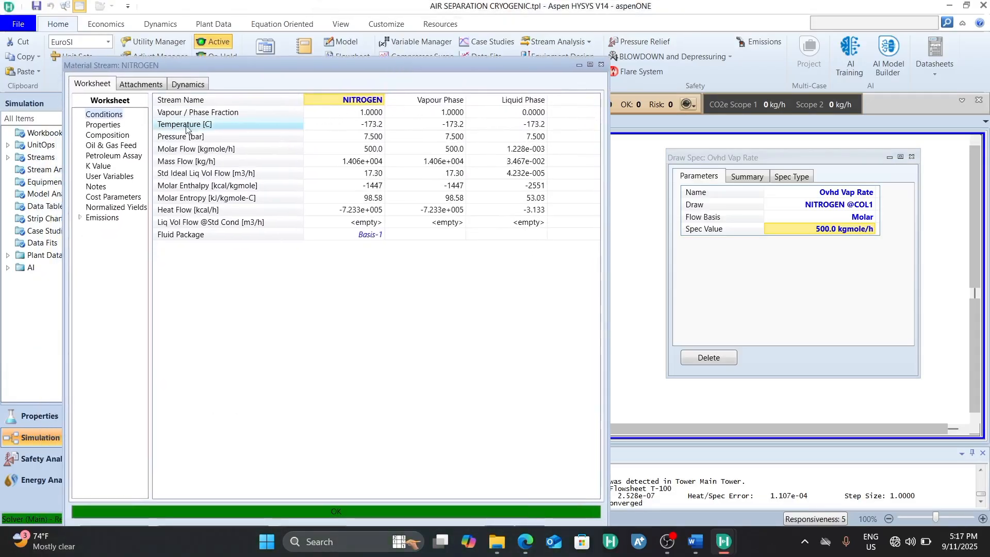
left_click(112, 137)
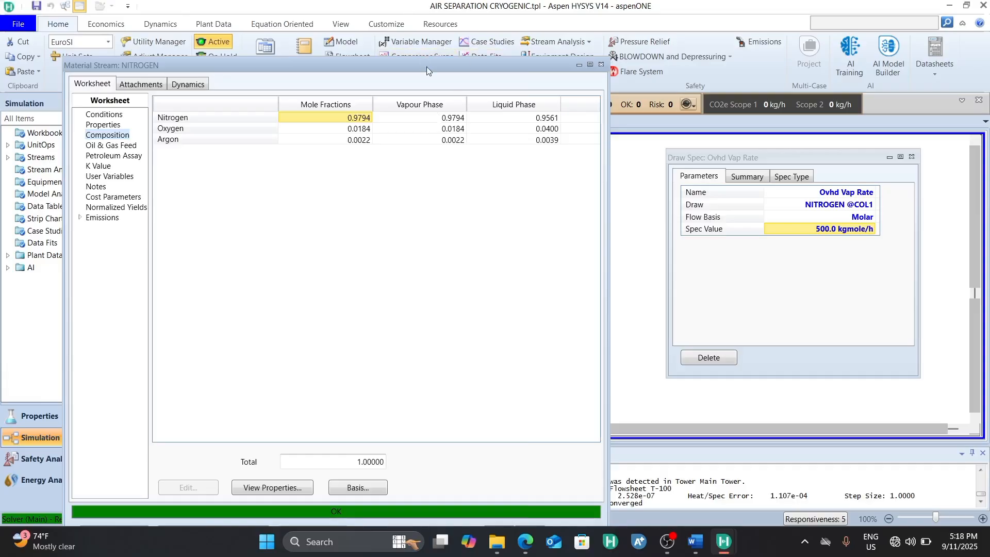
left_click(911, 155)
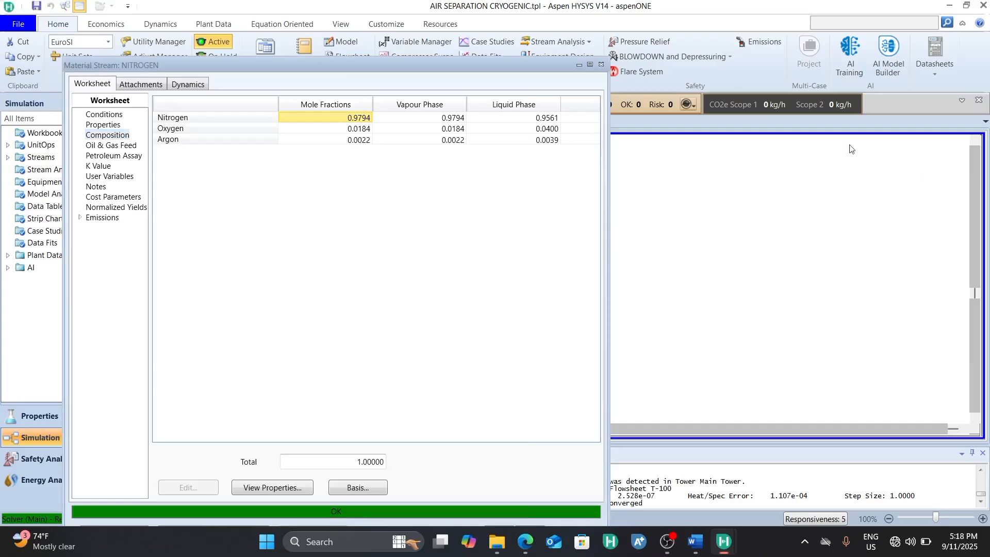
left_click(602, 64)
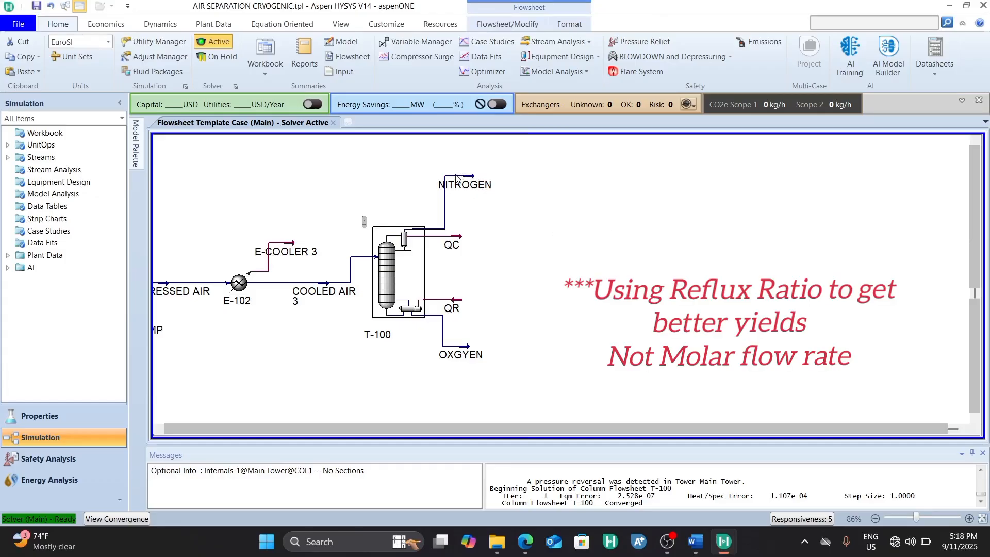
Reopen column T-100's specifications and set the Ovhd Vap Rate to 800 kgmole/h.
mouse_move(459, 178)
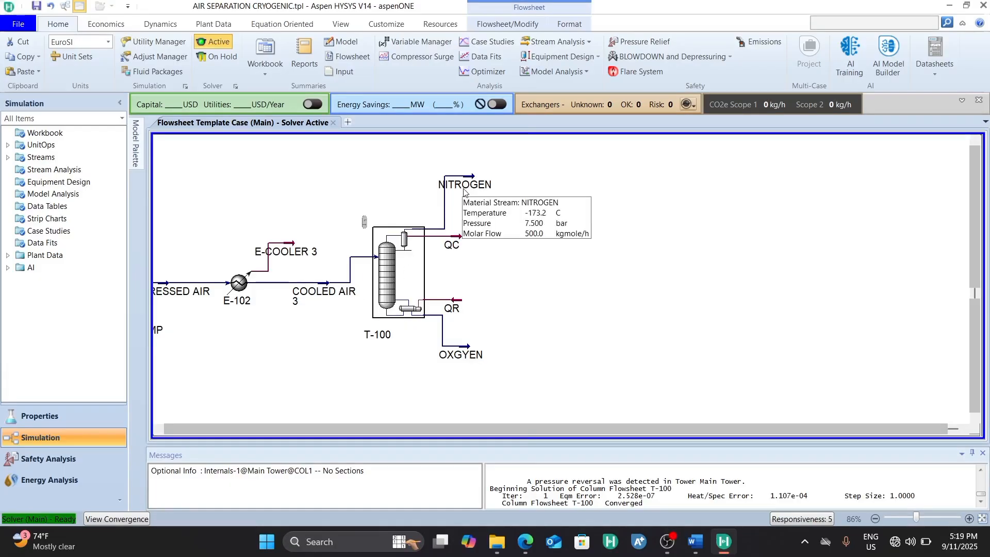
double_click(382, 284)
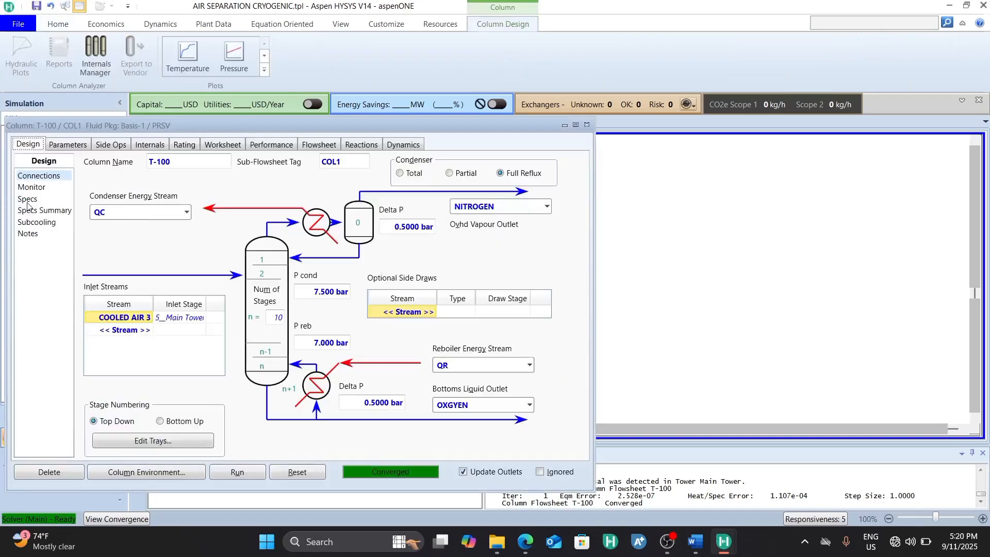
left_click(27, 201)
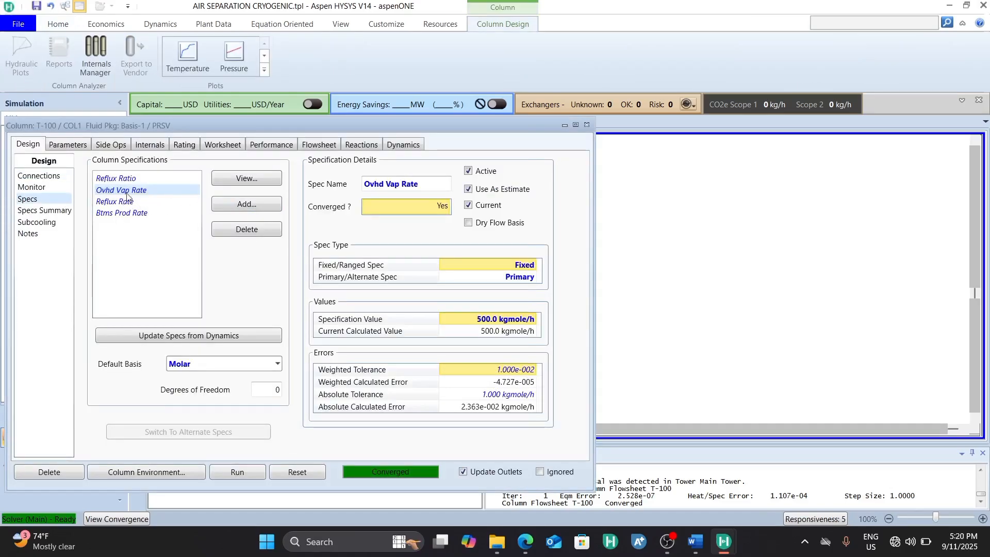
double_click(127, 192)
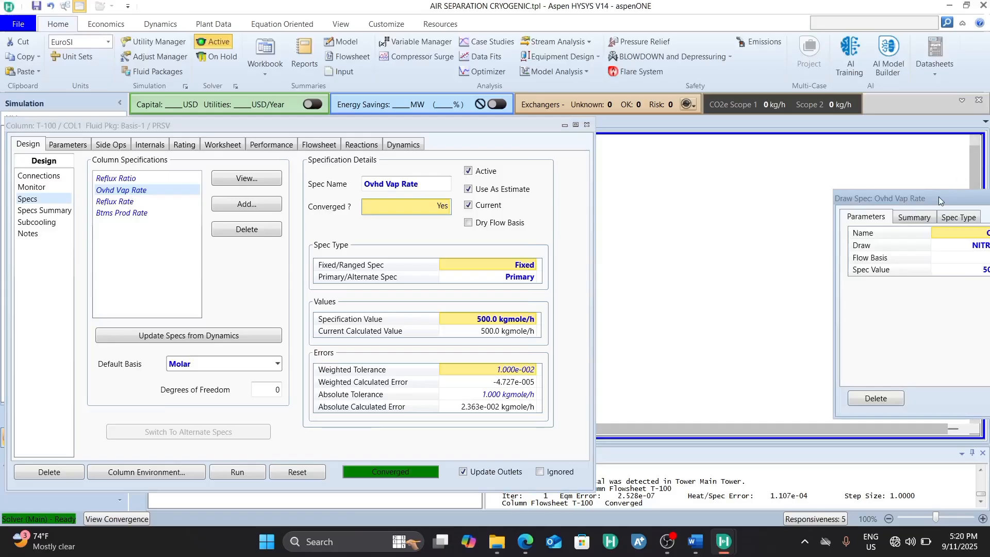
left_click_drag(939, 200, 680, 171)
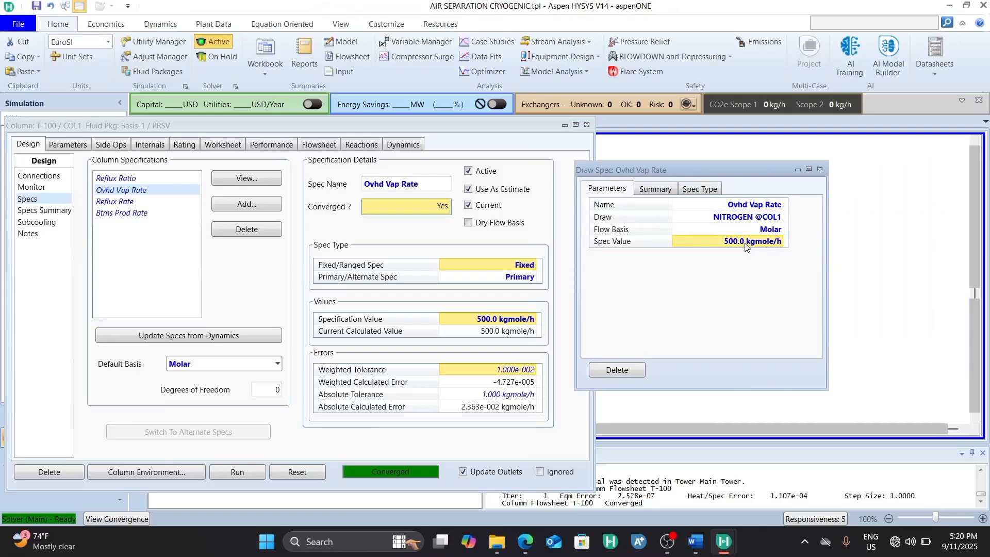
type("800")
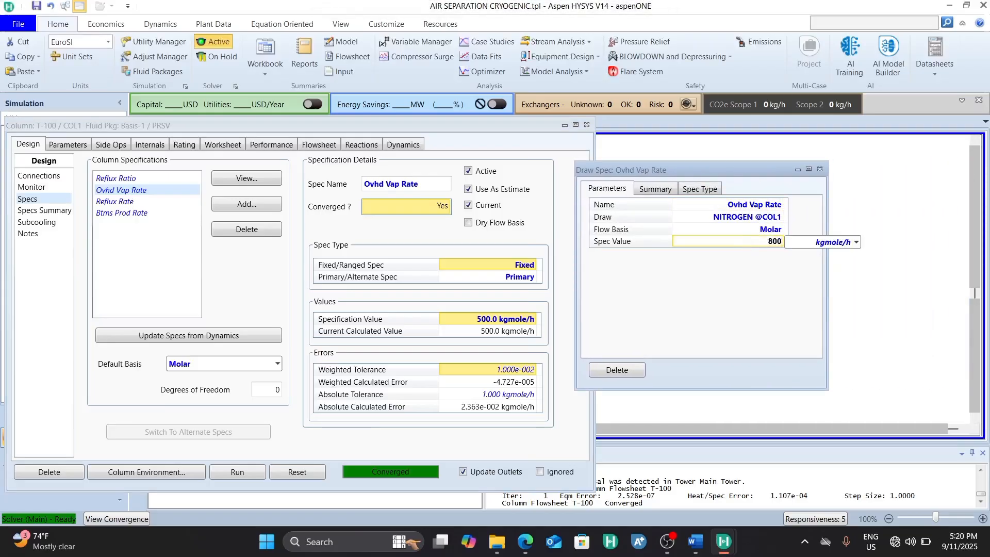
key("Return")
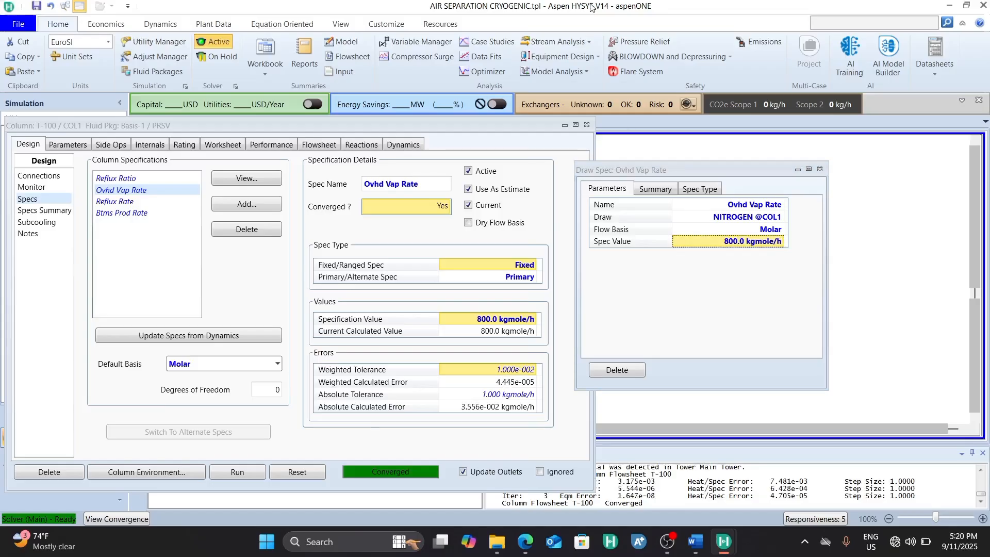
left_click(820, 170)
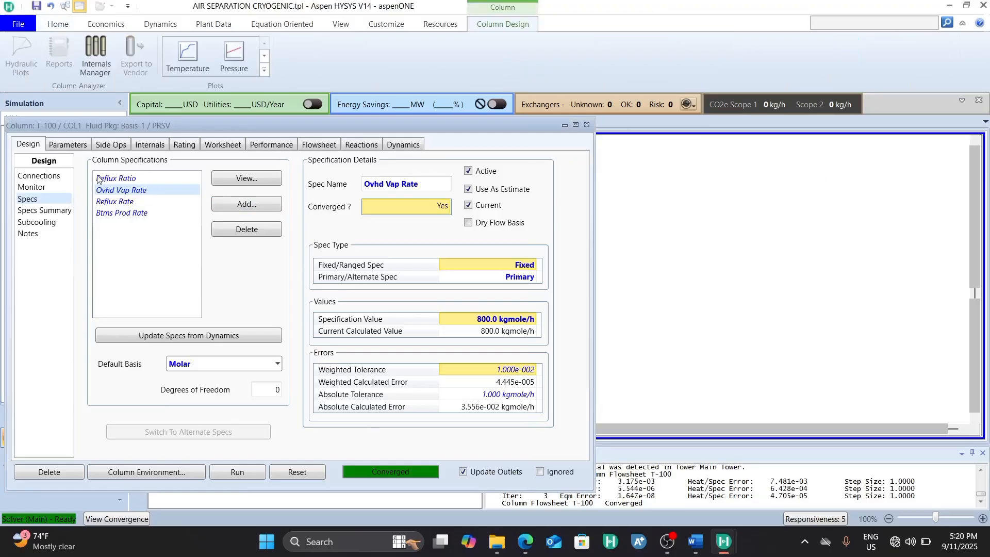
Check column T-100's connections and set its Reflux Ratio specification to 2.
left_click(39, 178)
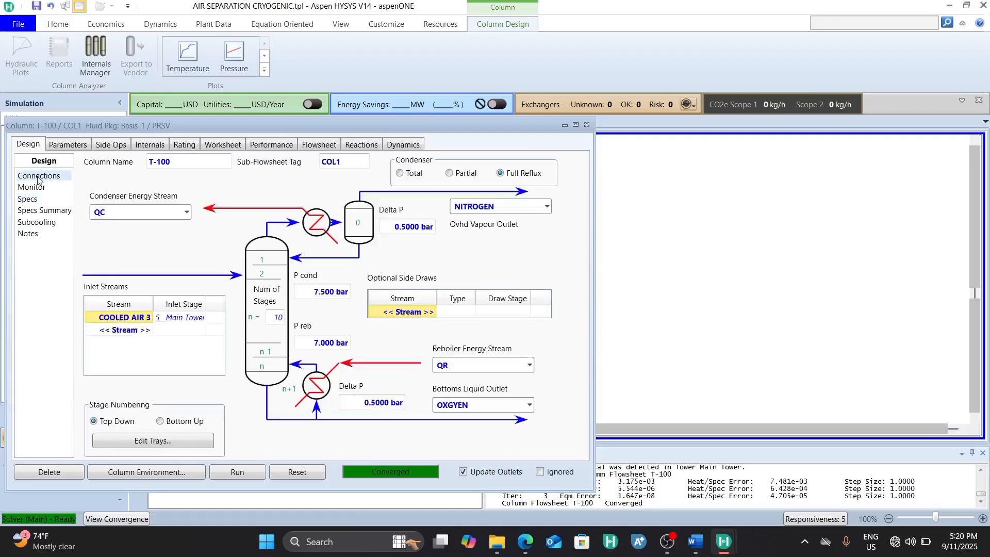
left_click(148, 318)
left_click(38, 199)
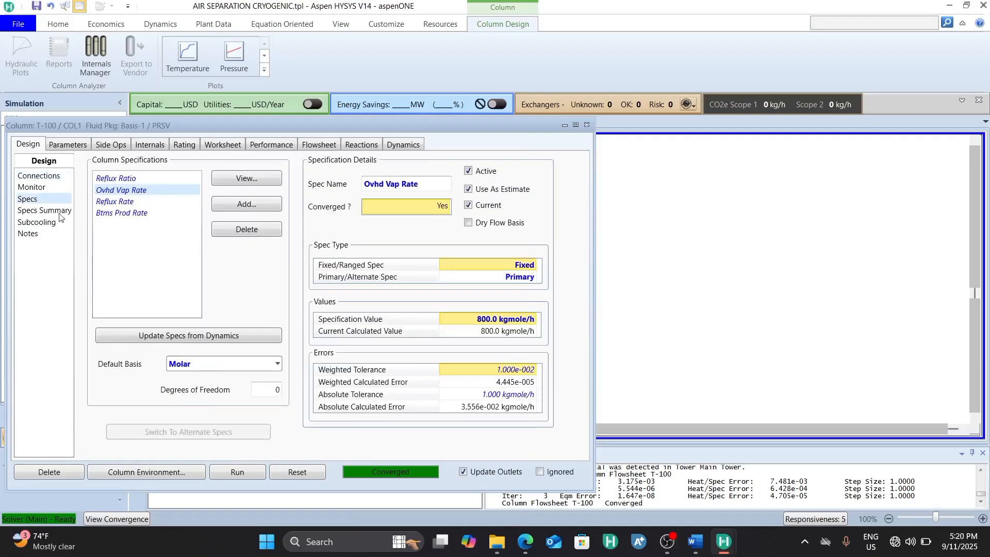
double_click(138, 179)
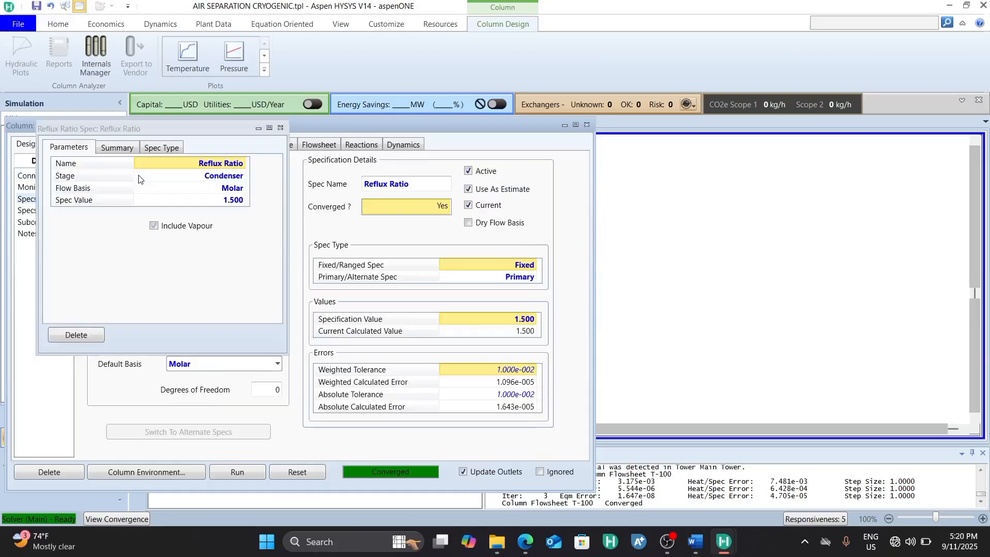
left_click(215, 203)
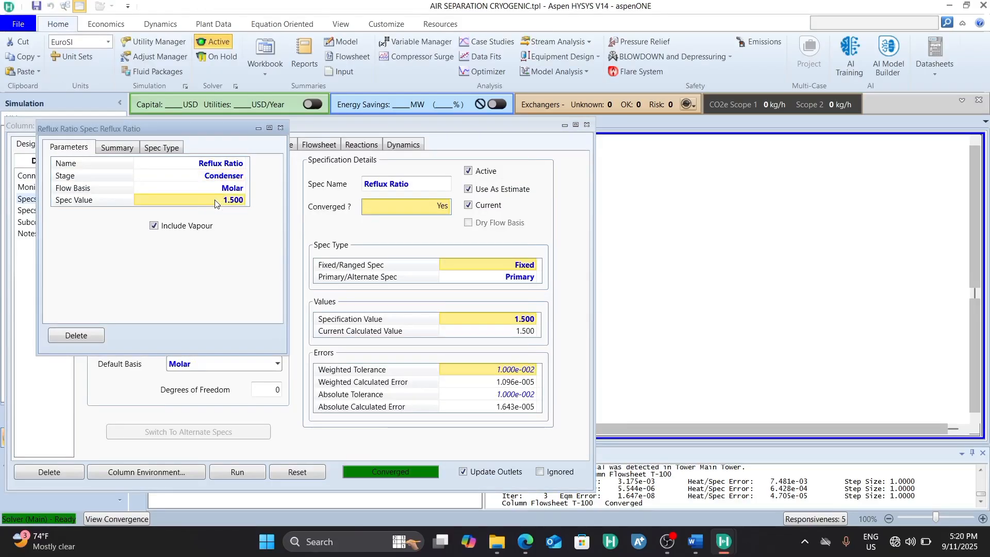
type("2")
key("Return")
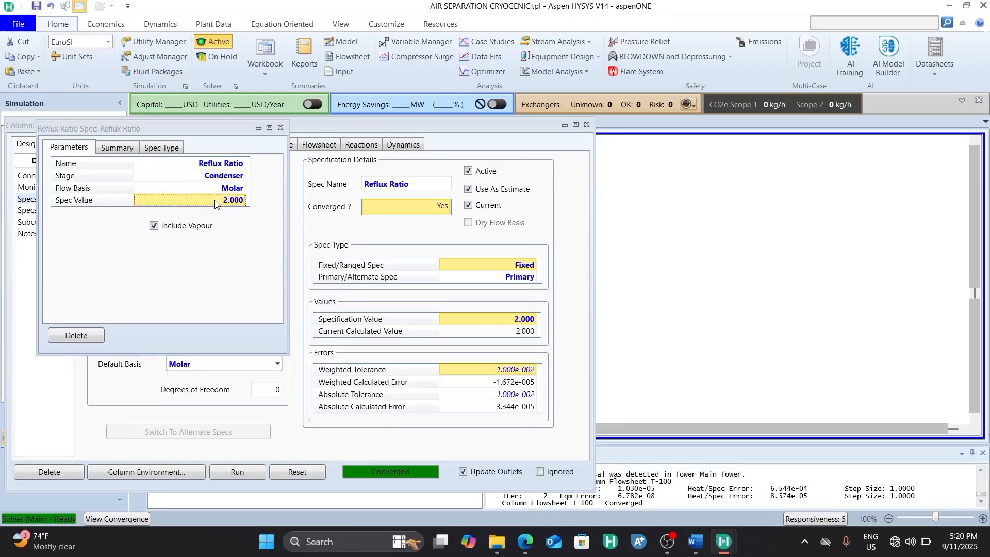
Close the Reflux Ratio specification and rerun column T-100 at the reflux ratio of 2.
left_click(281, 128)
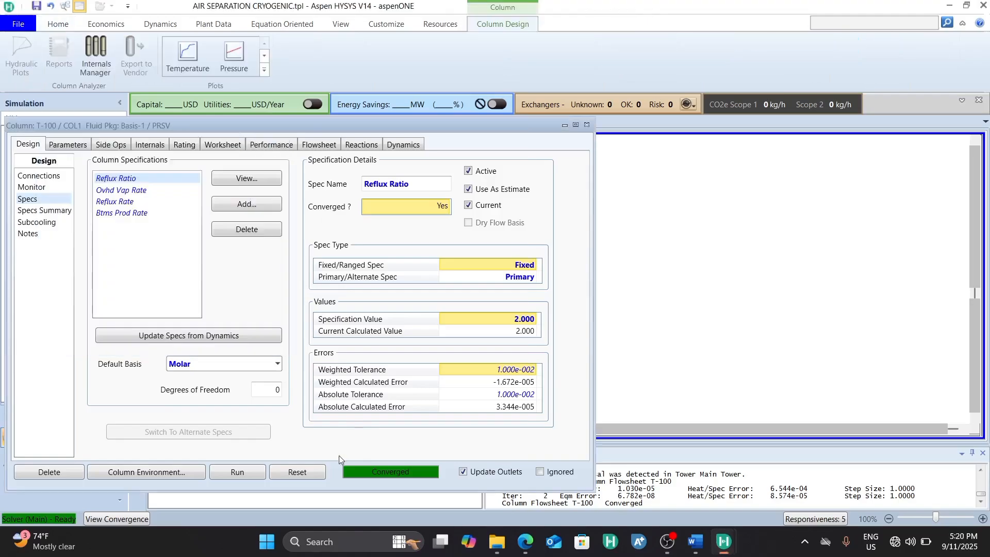
left_click(254, 475)
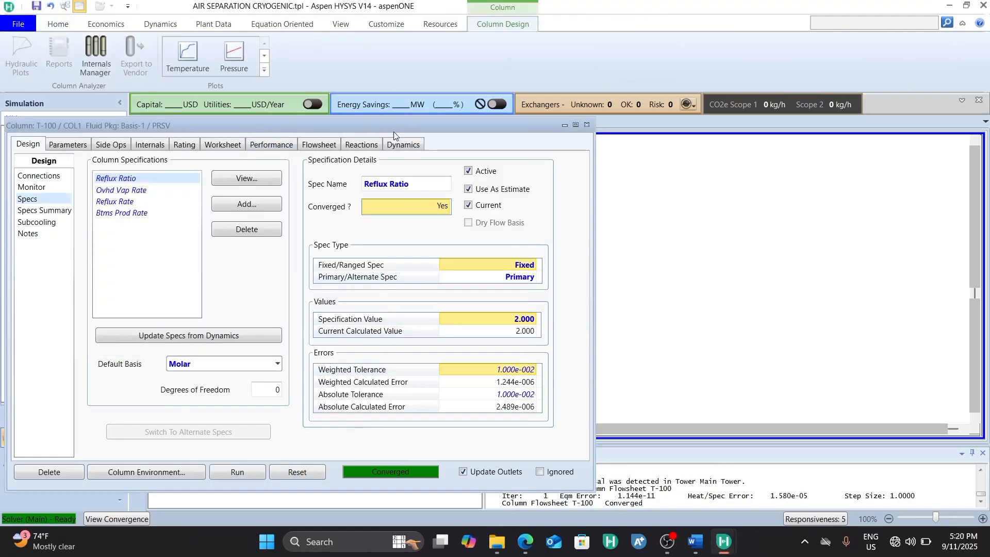
left_click_drag(389, 127, 644, 133)
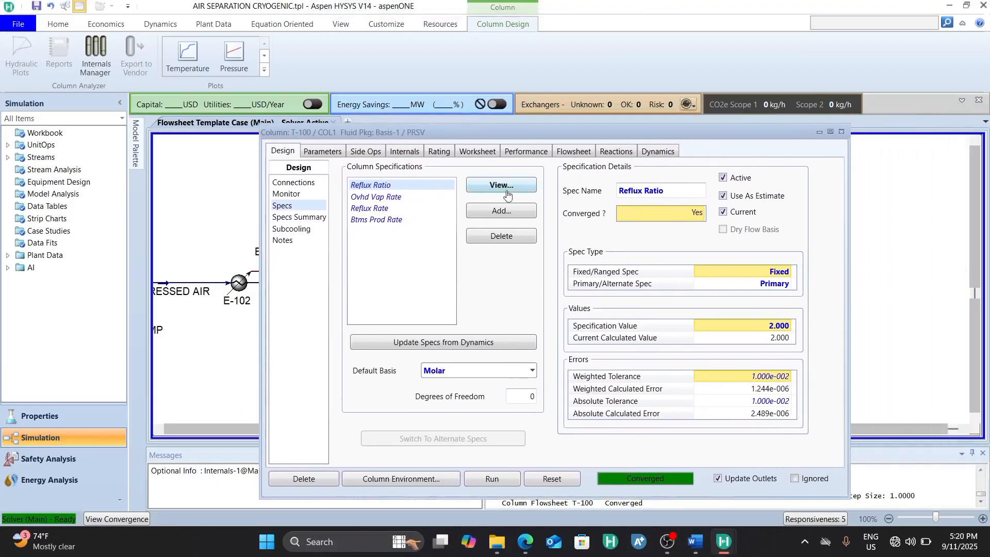
Check the Reflux Rate specification, leave the Ovhd Vap Rate specification open in its own window and close column T-100.
double_click(379, 209)
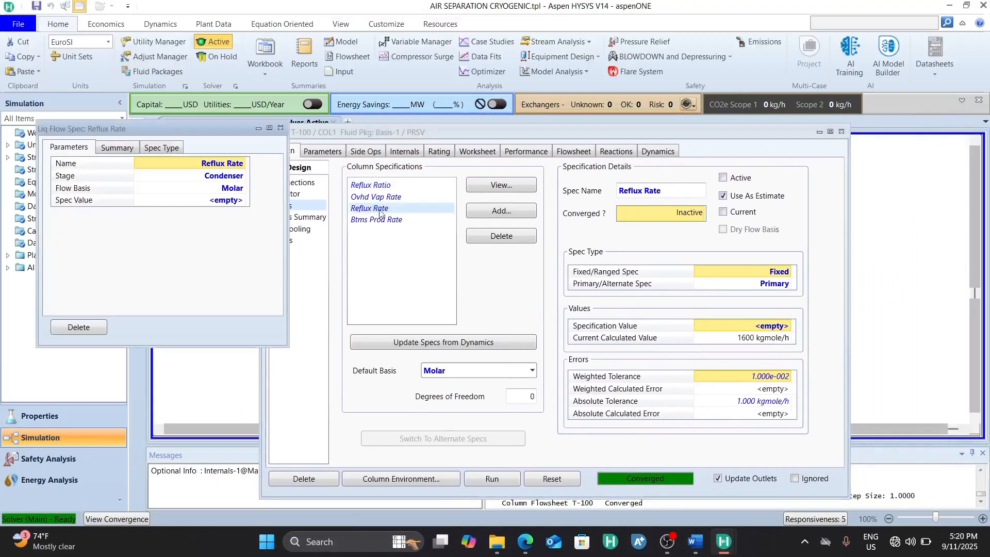
left_click(281, 127)
double_click(376, 197)
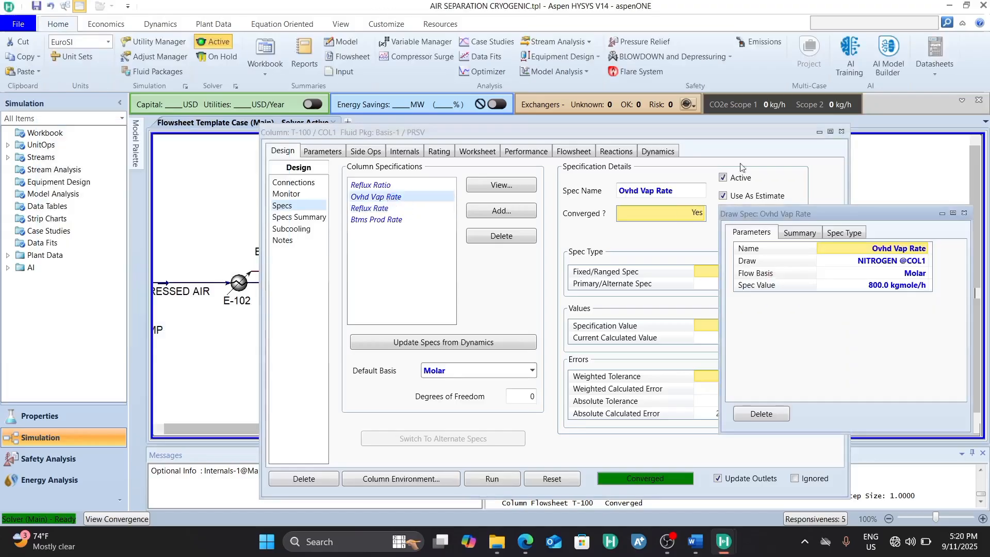
left_click(837, 130)
left_click(842, 132)
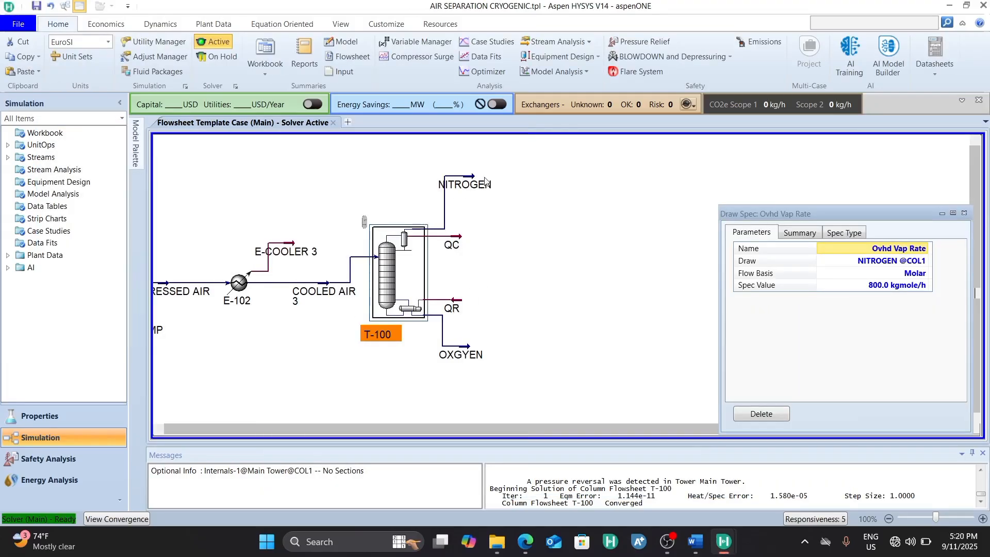
Examine the NITROGEN stream's conditions and composition at the 800 kgmole/h vapour rate, and close the stream.
double_click(469, 186)
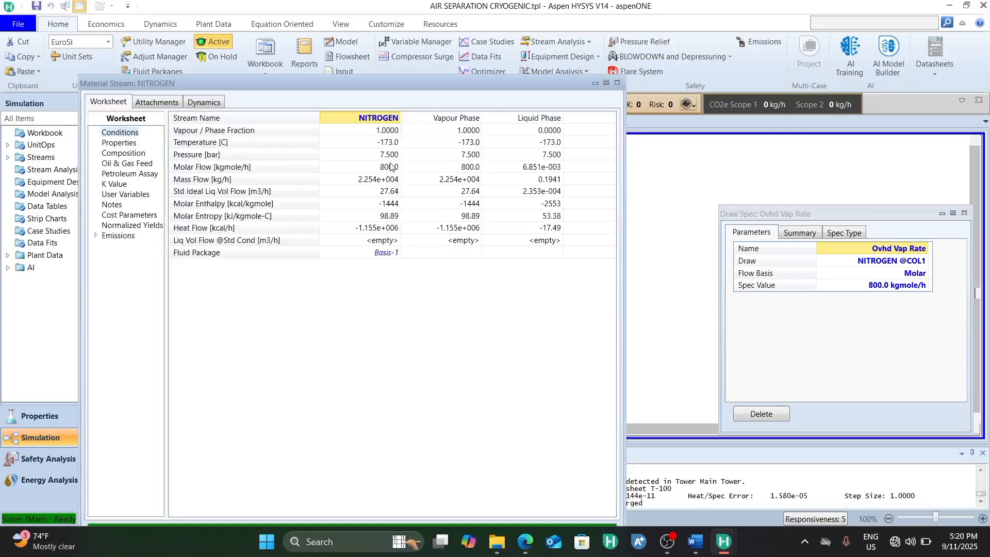
left_click(133, 156)
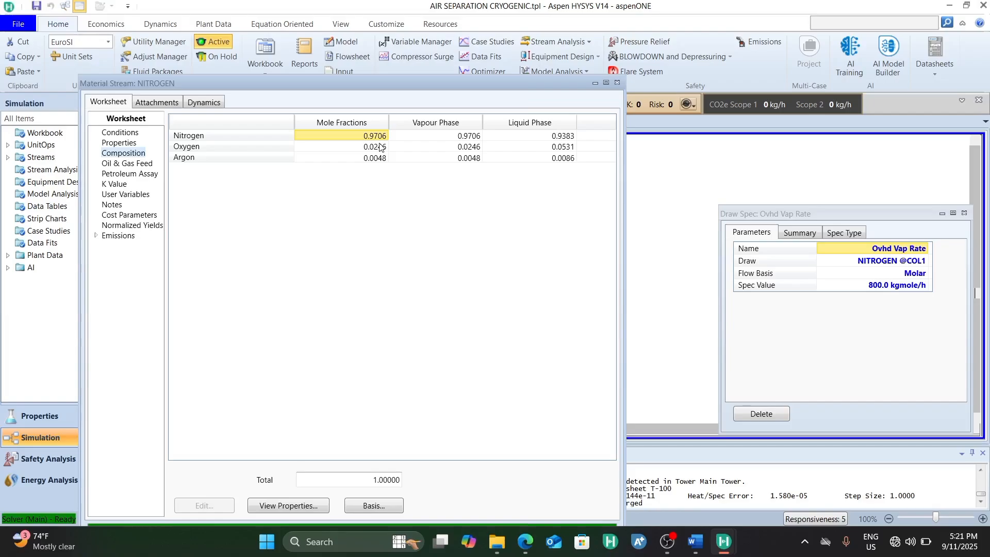
left_click(618, 83)
Examine the OXGYEN stream's conditions and mole fractions at the 800 kgmole/h vapour rate.
double_click(461, 355)
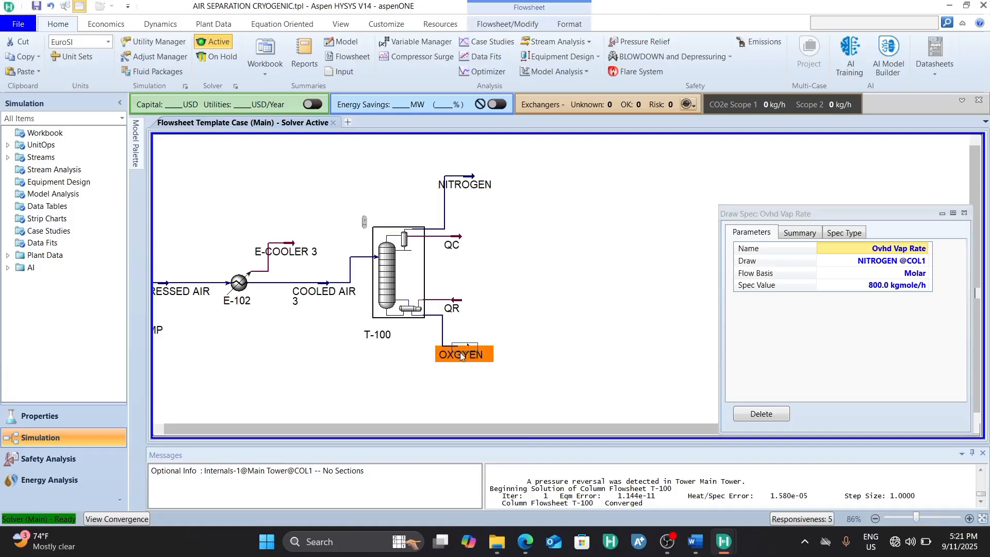
left_click(145, 176)
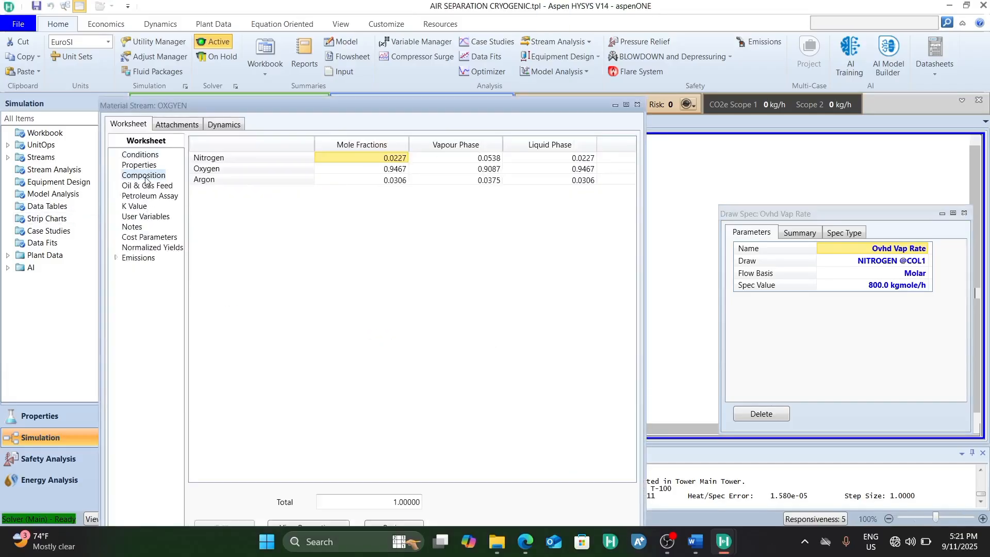
left_click(145, 154)
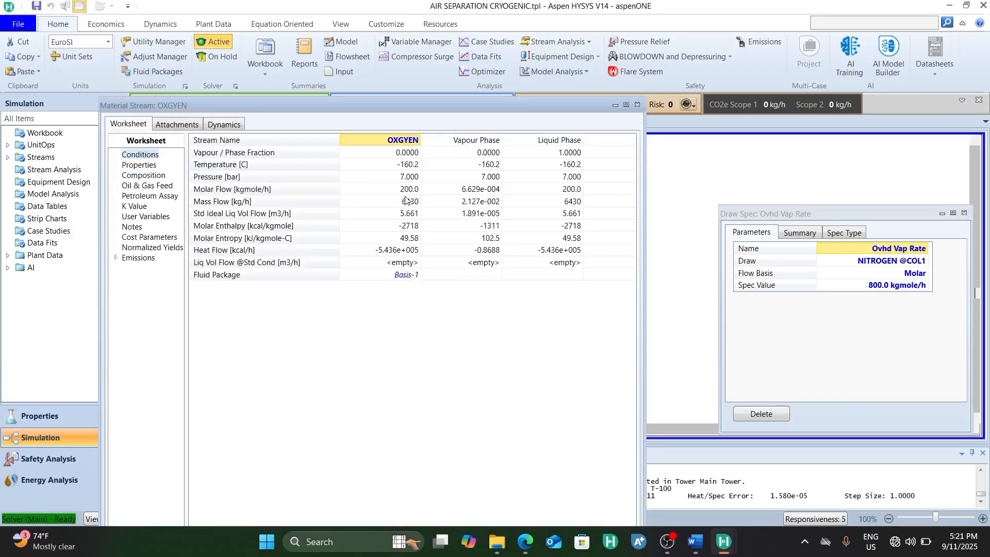
left_click(147, 175)
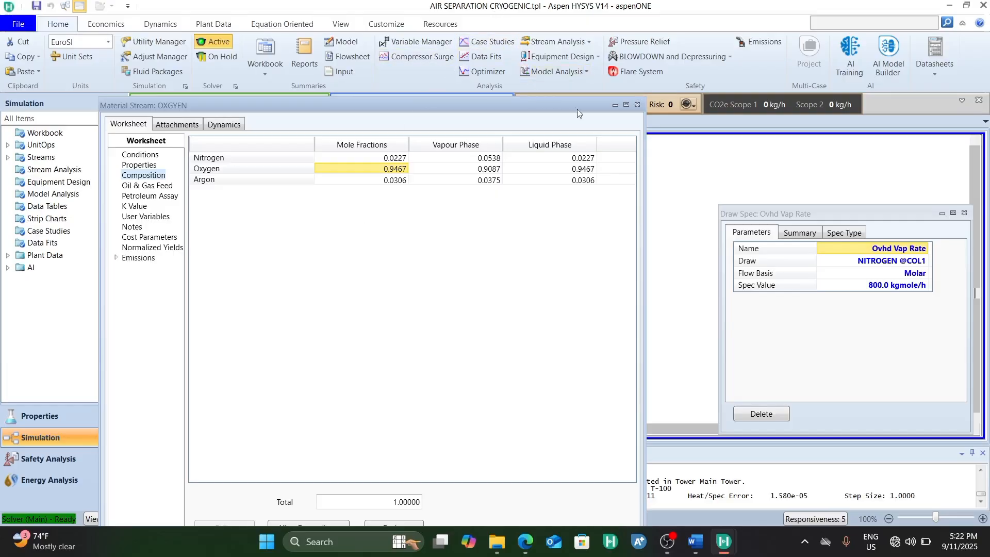
Try an Ovhd Vap Rate of 700 kgmole/h against the OXGYEN composition and restore the rate to 800 kgmole/h.
left_click(870, 291)
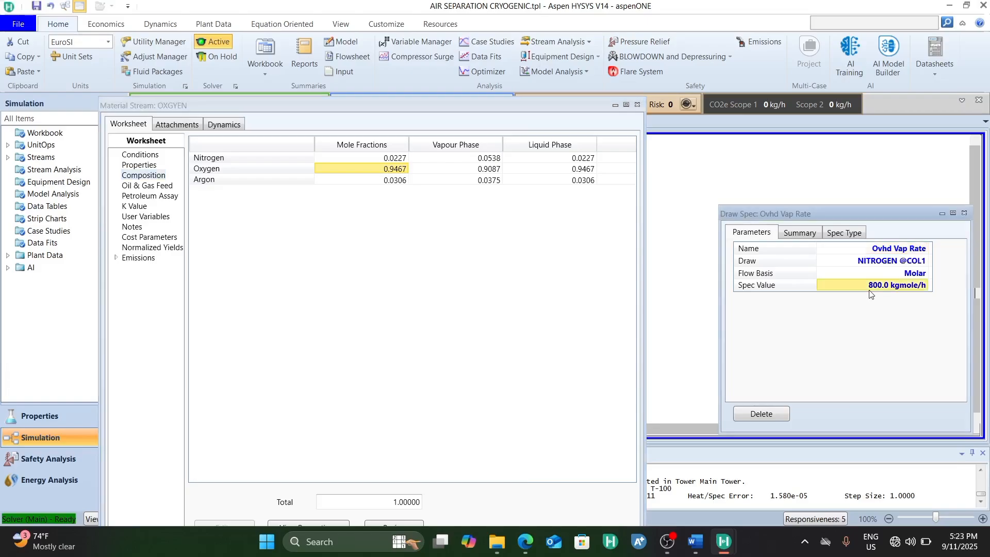
type("700")
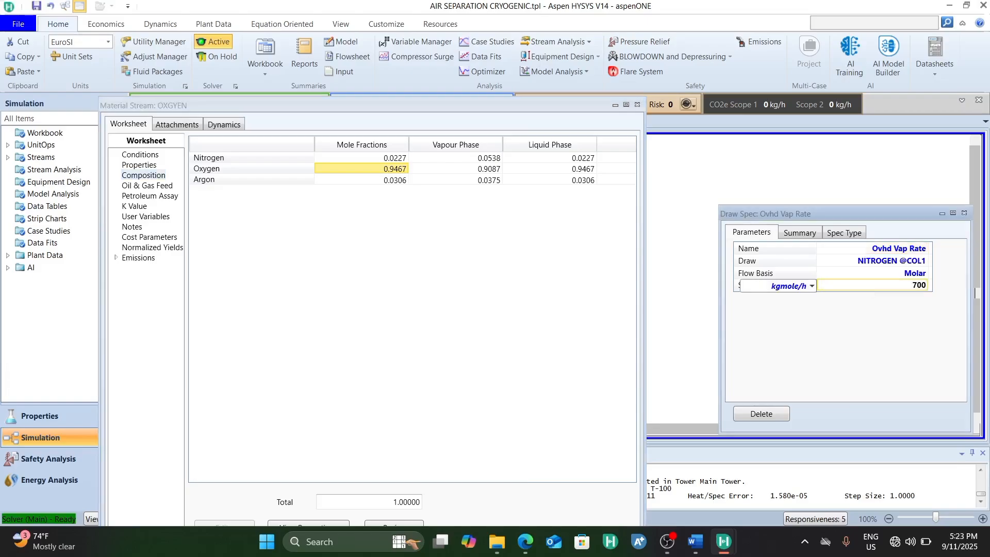
key("Return")
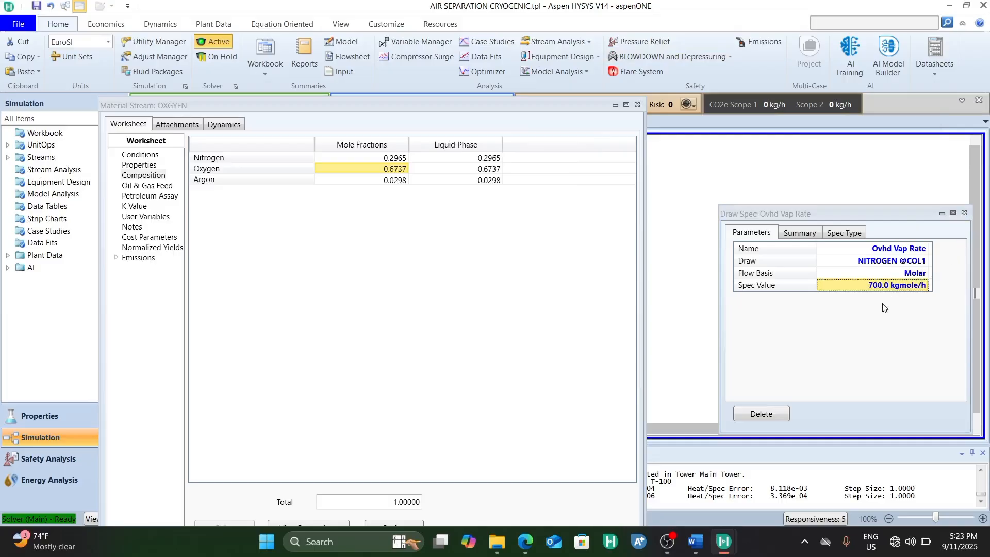
left_click(911, 286)
type("800")
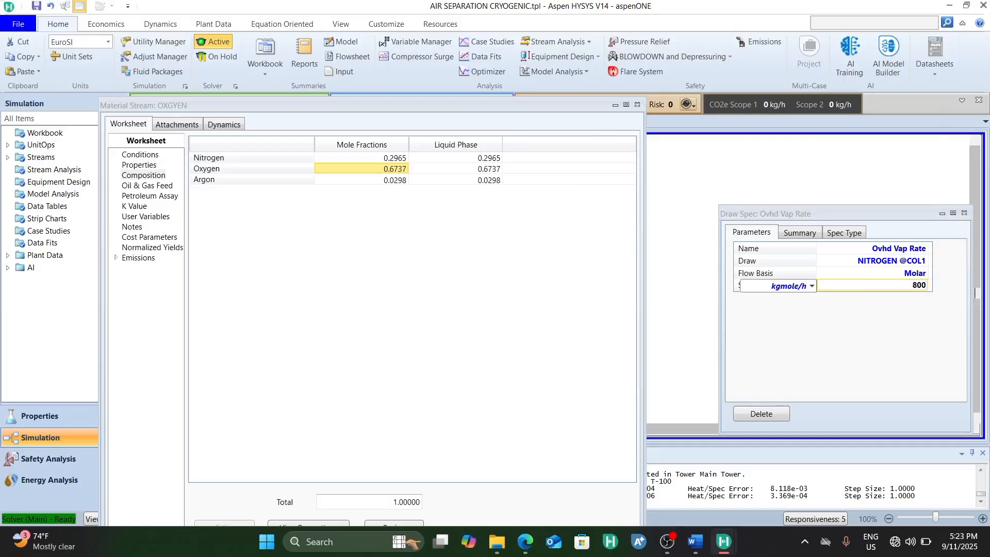
key("Return")
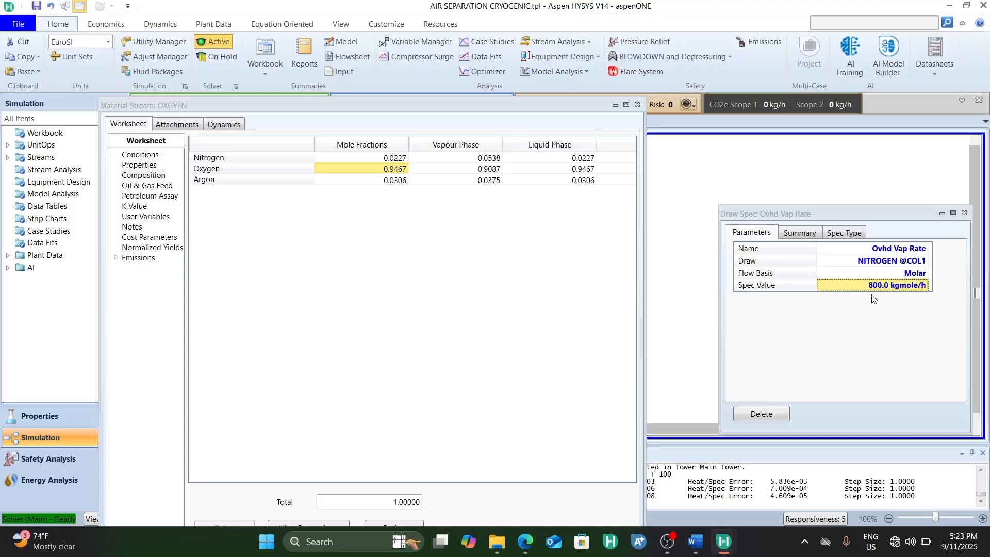
Set the Ovhd Vap Rate specification to 750 kgmole/h and close the OXGYEN stream.
type("750")
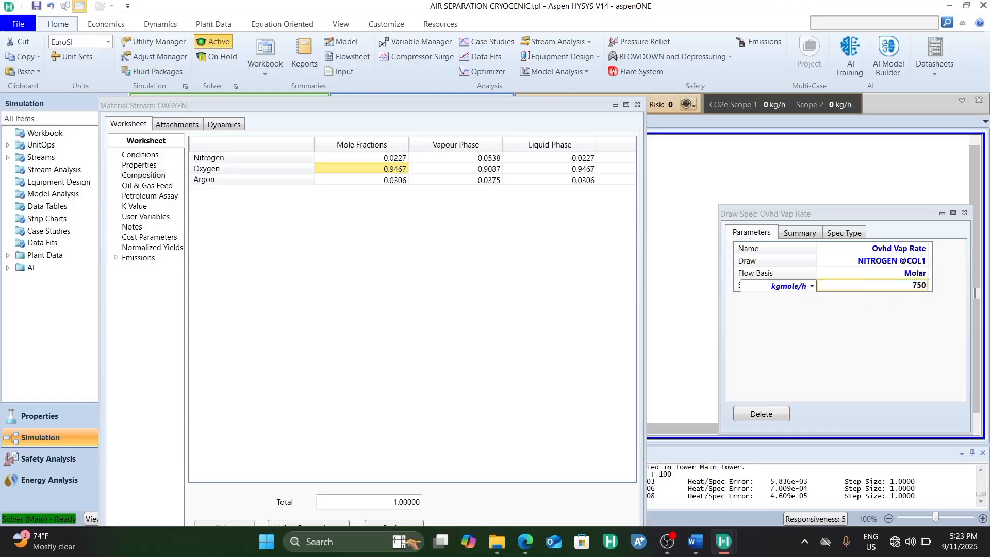
key("Return")
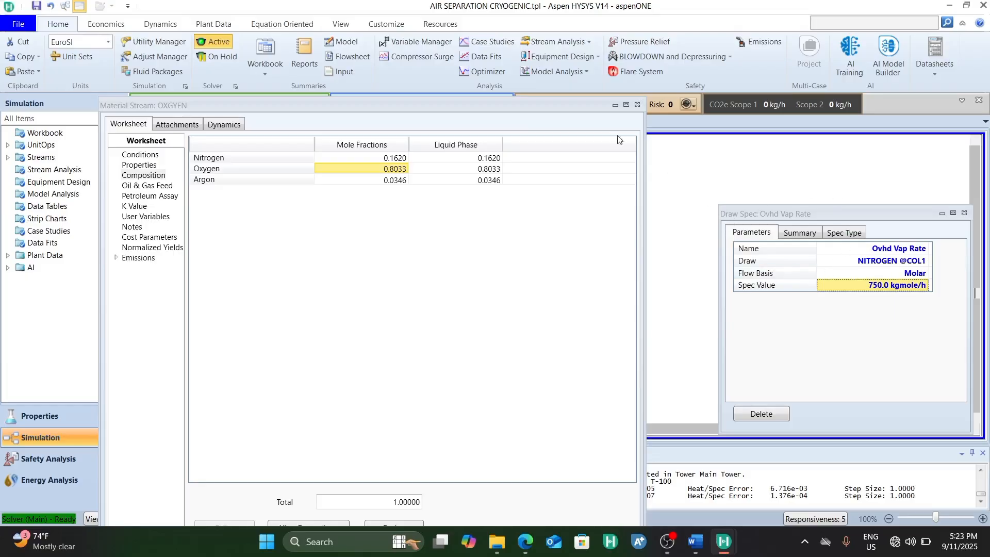
left_click(637, 106)
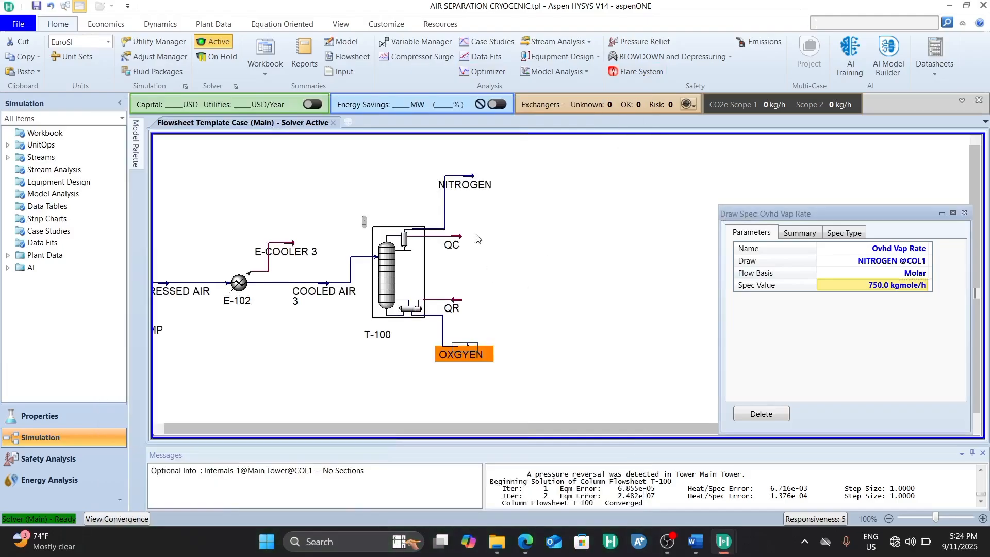
Examine the NITROGEN stream's molar flow and composition at the 750 kgmole/h vapour rate.
left_click(457, 183)
double_click(457, 184)
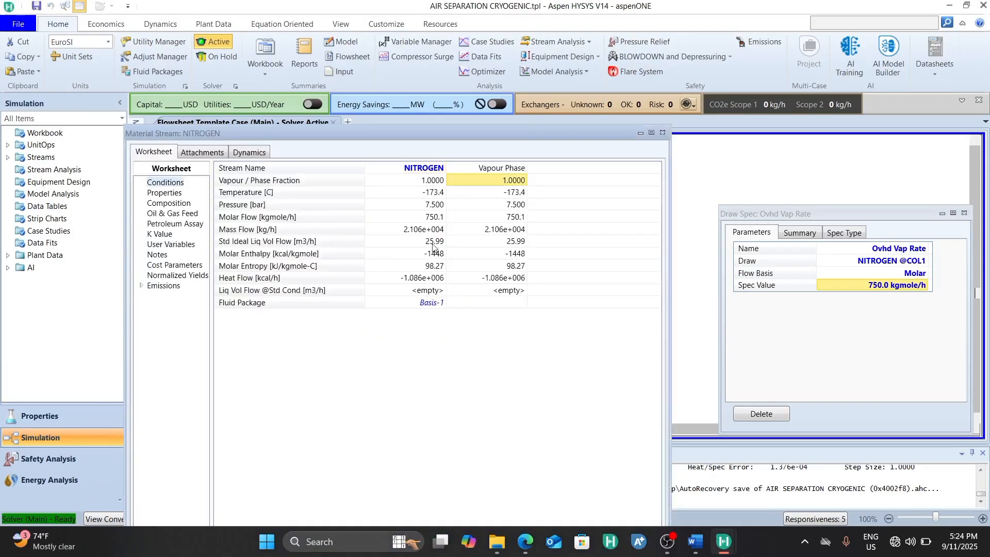
left_click(433, 221)
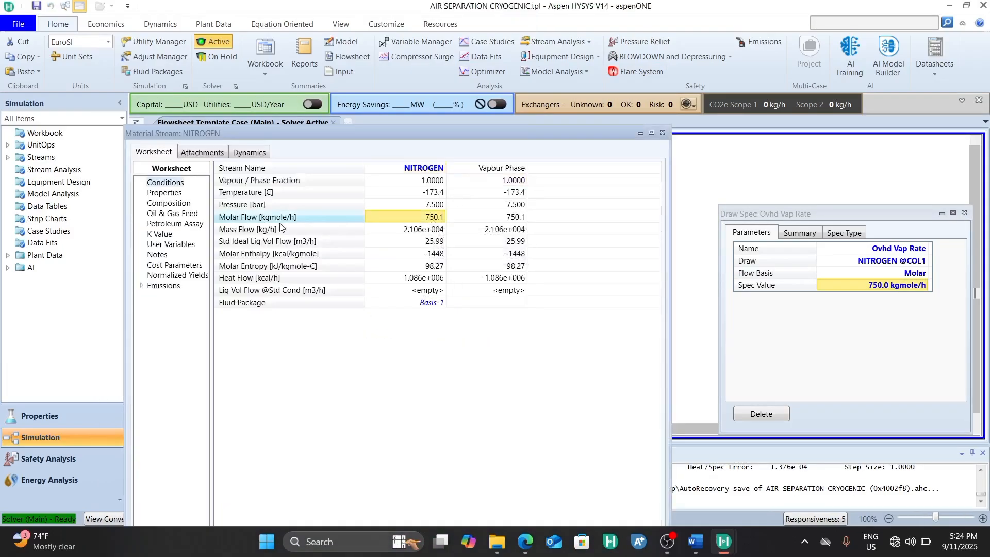
left_click(171, 203)
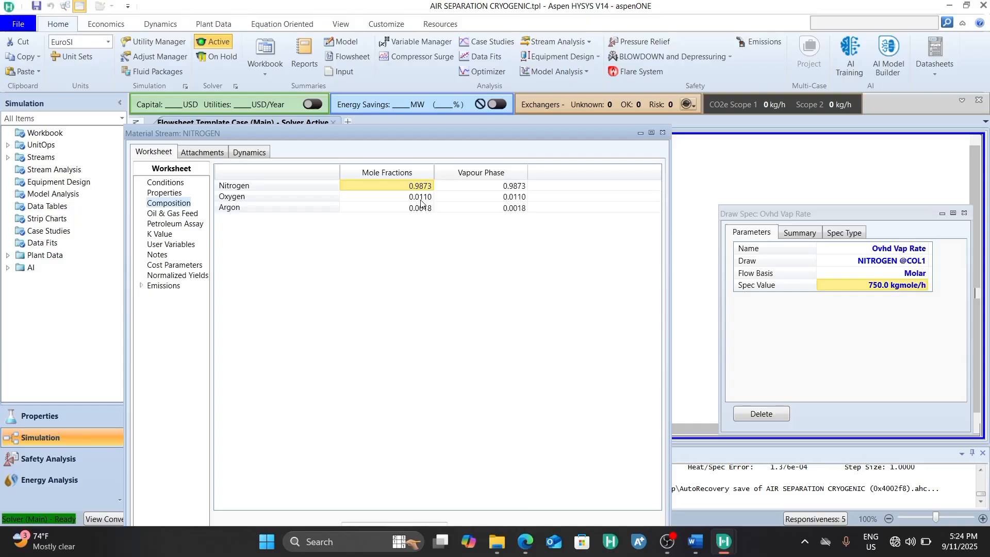
Set the Ovhd Vap Rate specification to 780 kgmole/h, check the NITROGEN composition and close that stream.
left_click(871, 285)
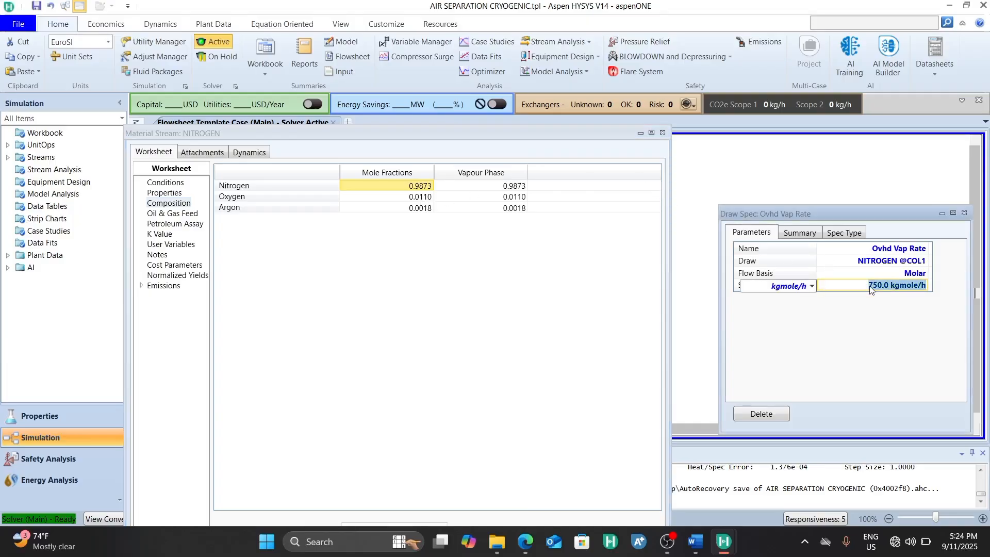
type("780")
key("Return")
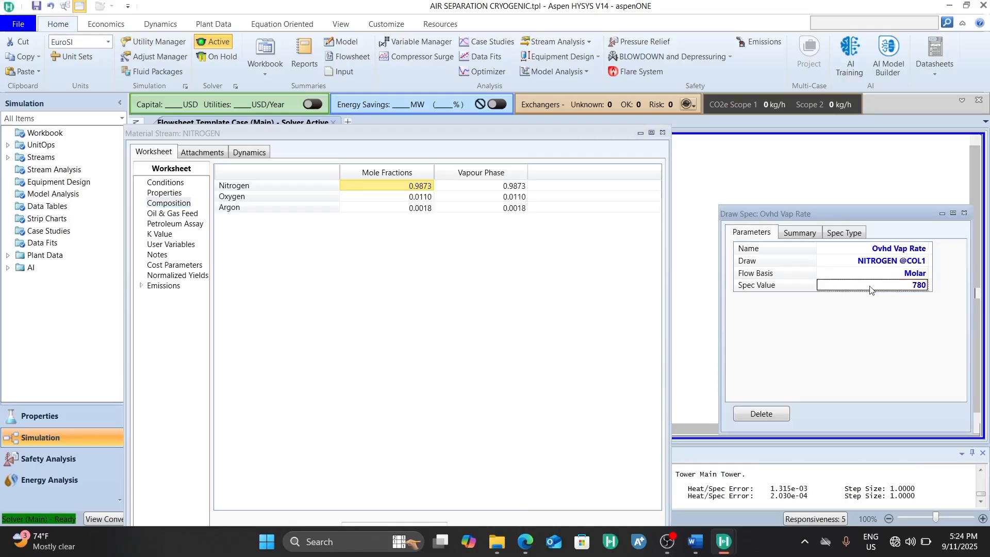
mouse_move(870, 289)
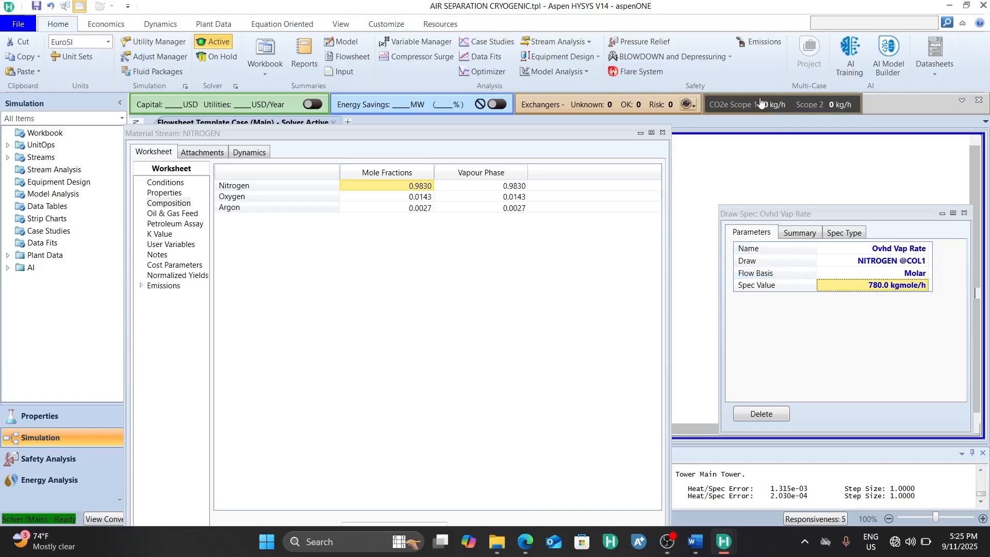
left_click(663, 133)
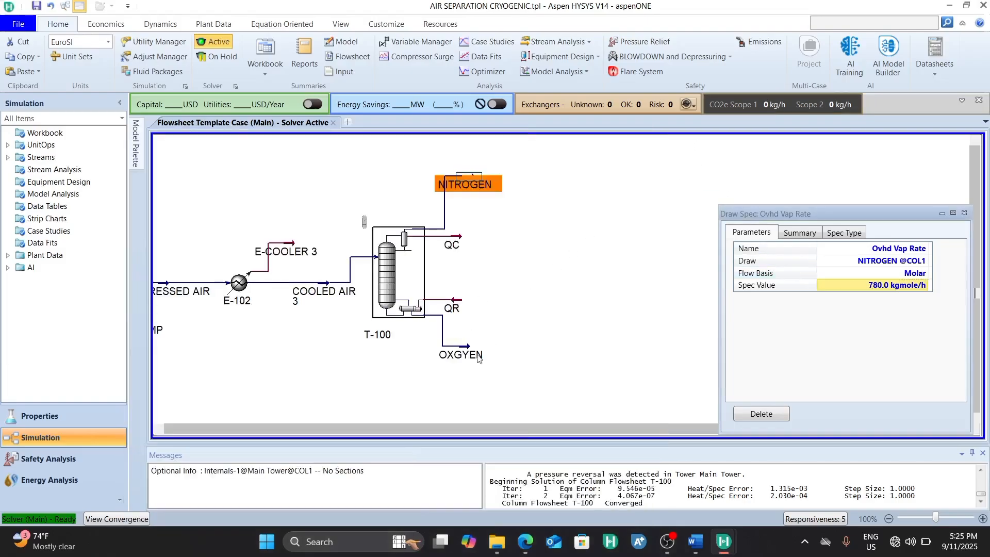
Examine the OXGYEN stream's conditions and oxygen mole fraction at the 780 kgmole/h vapour rate.
left_click(456, 354)
double_click(457, 355)
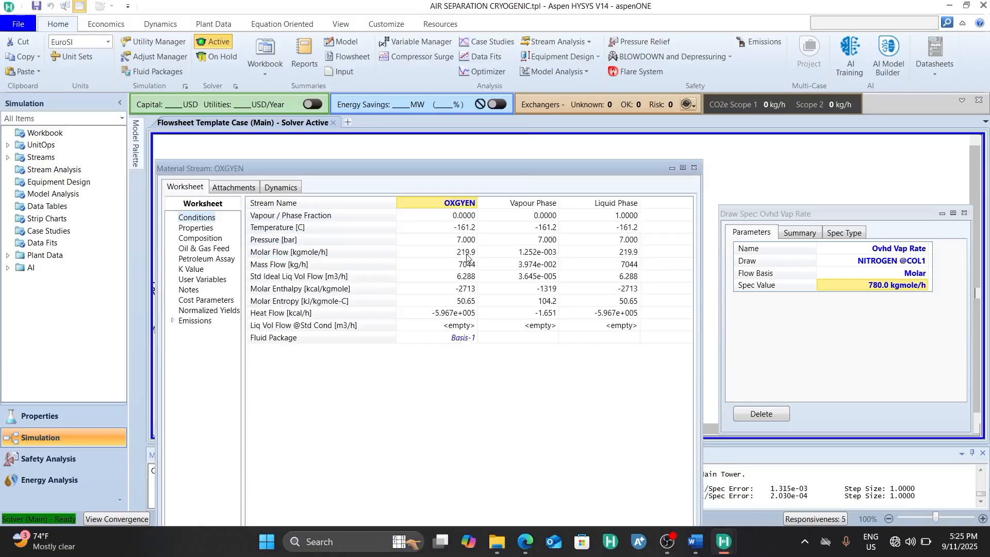
left_click(187, 240)
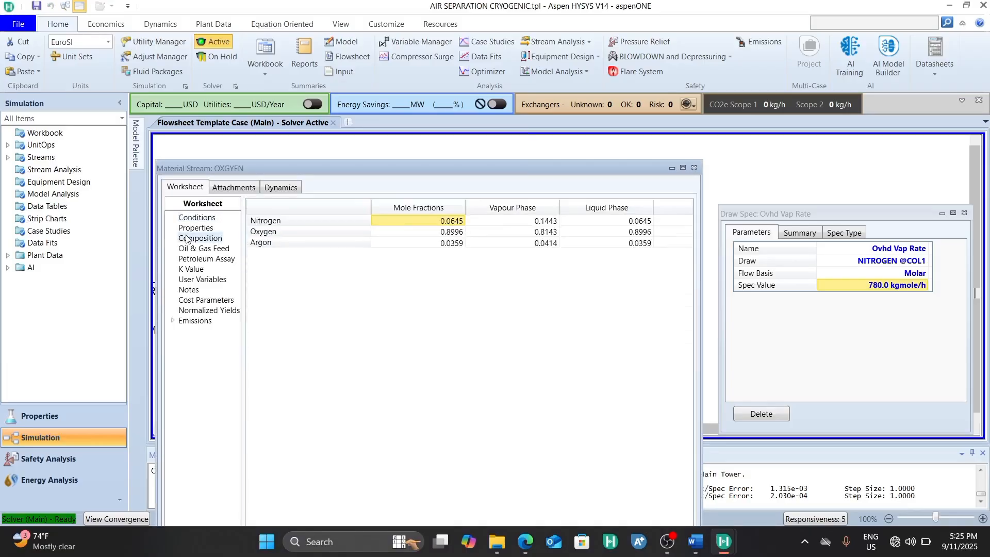
left_click(453, 232)
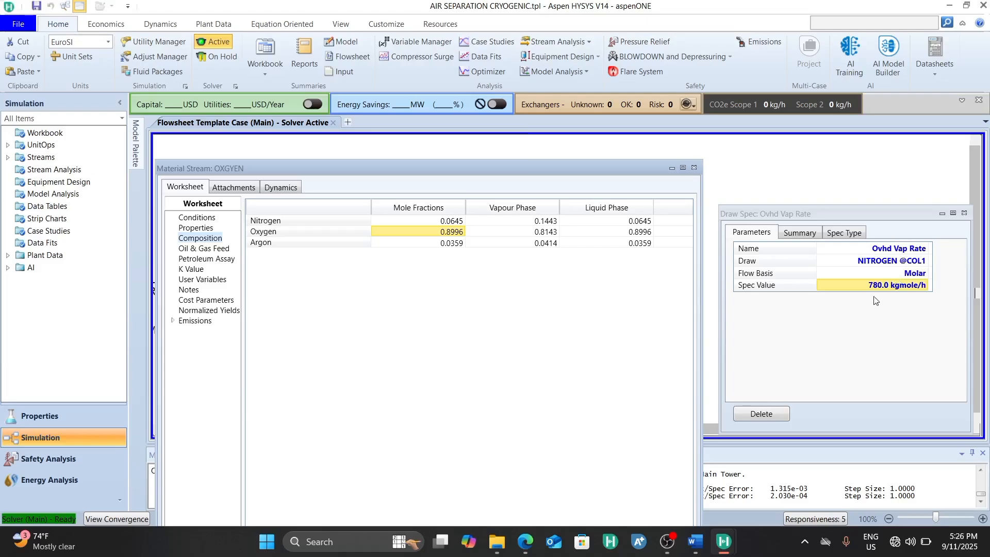
Set the Ovhd Vap Rate specification to 760 kgmole/h while the OXGYEN composition stays open.
double_click(888, 285)
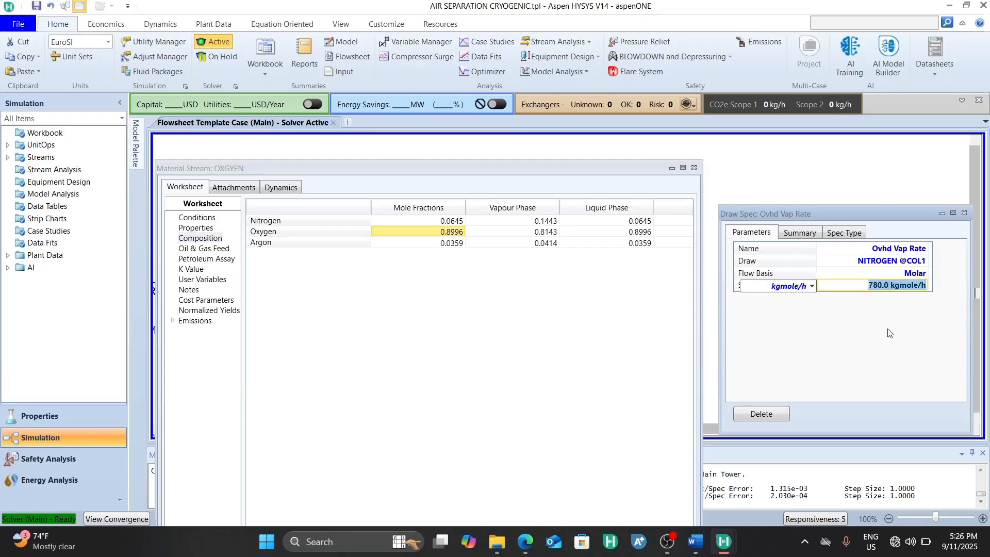
type("760")
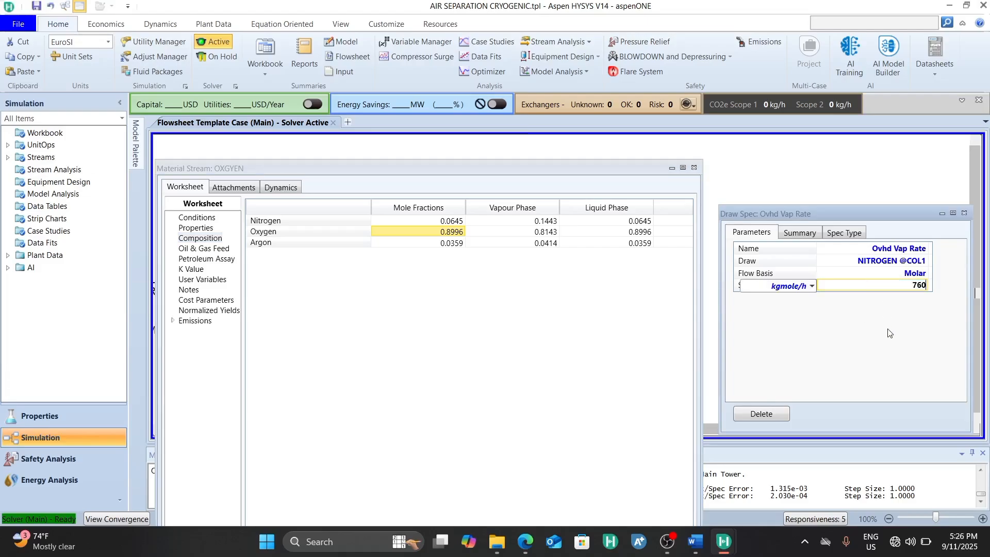
key("Return")
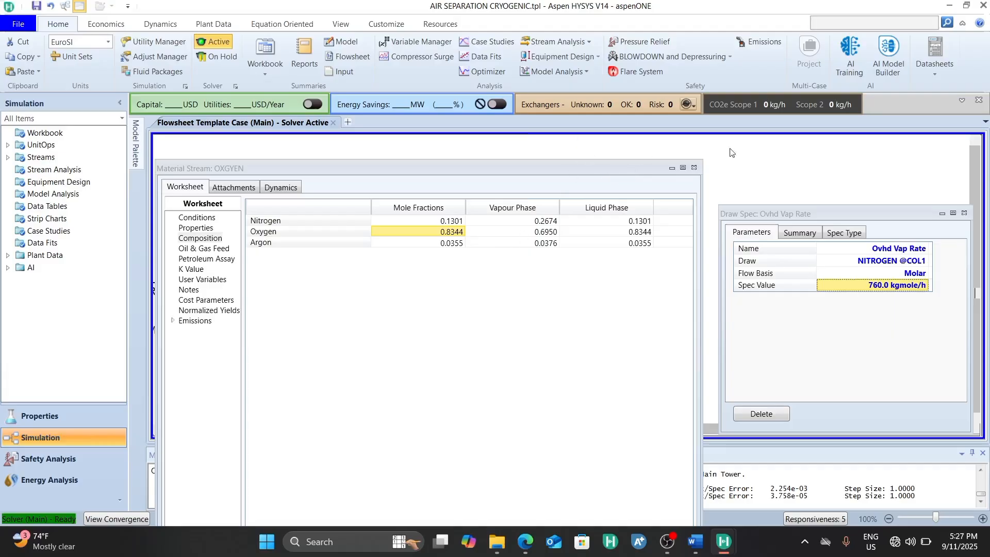
Close the OXGYEN stream and examine the NITROGEN stream's conditions and composition at the 760 kgmole/h vapour rate.
left_click(695, 167)
double_click(467, 184)
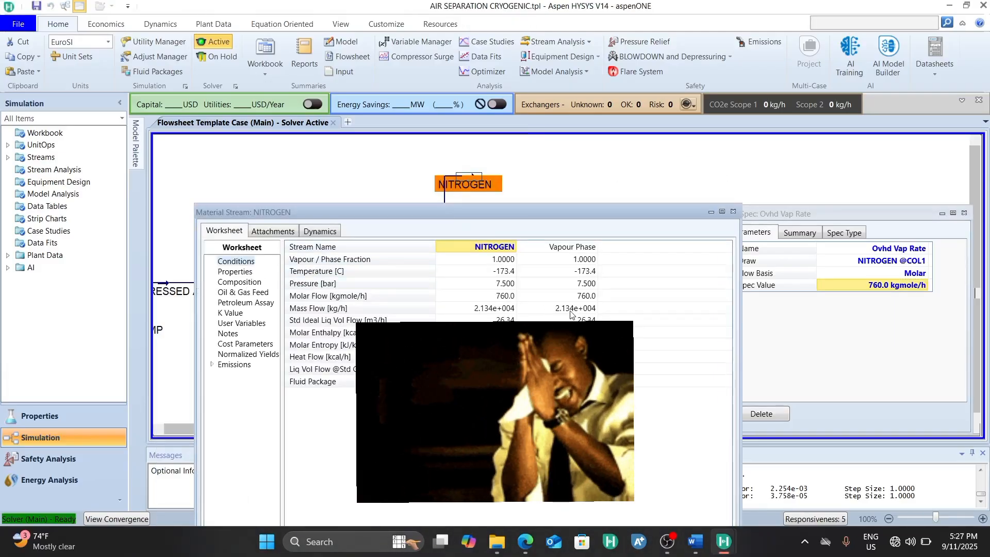
left_click(252, 282)
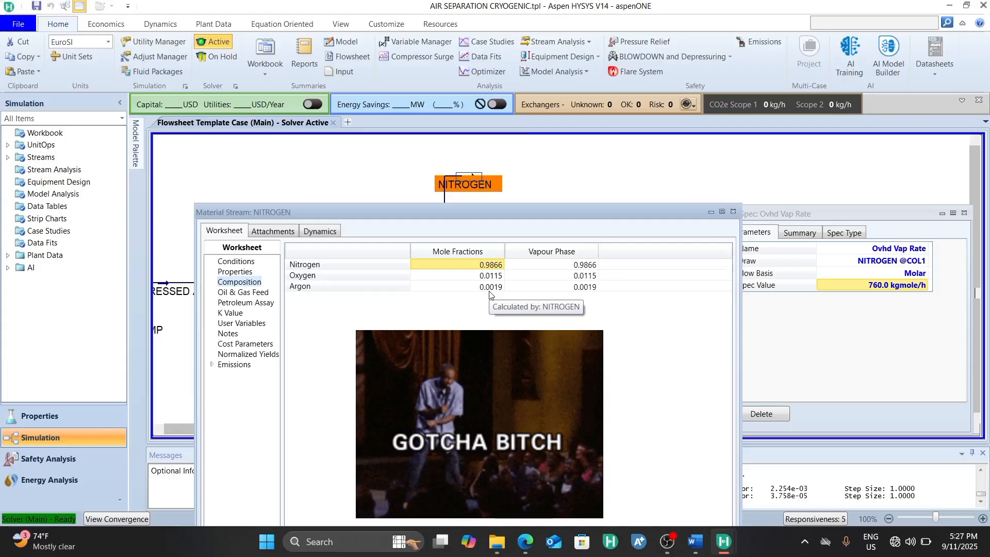
Close the NITROGEN stream and the Ovhd Vap Rate specification to return to the flowsheet.
mouse_move(552, 213)
left_mouse_down()
mouse_move(537, 95)
mouse_move(521, 107)
left_mouse_up()
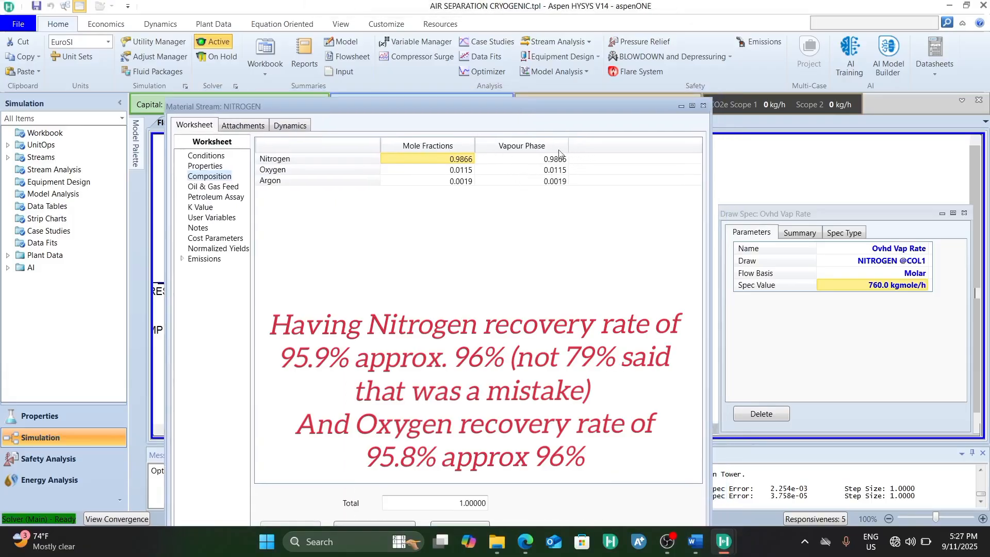
left_click(704, 106)
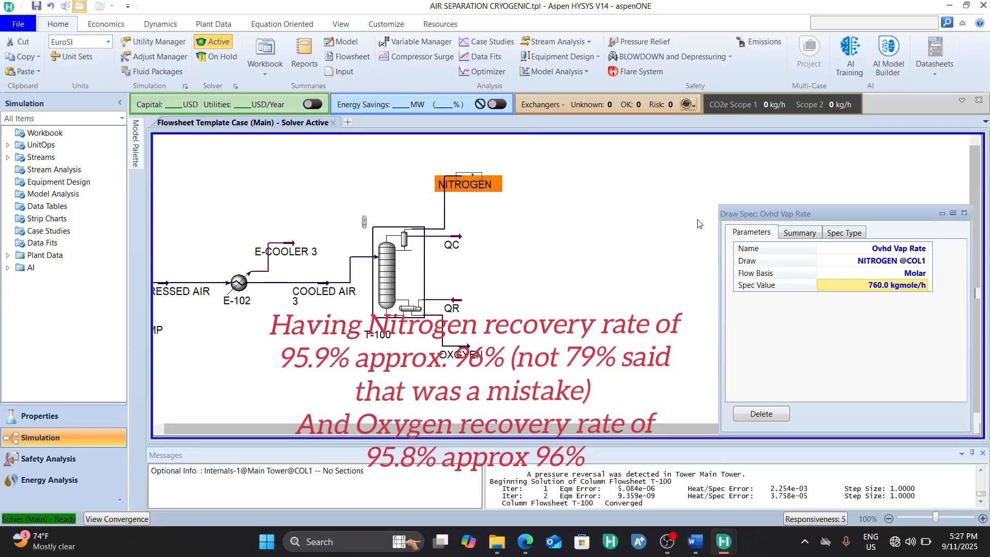
left_click_drag(764, 213, 663, 171)
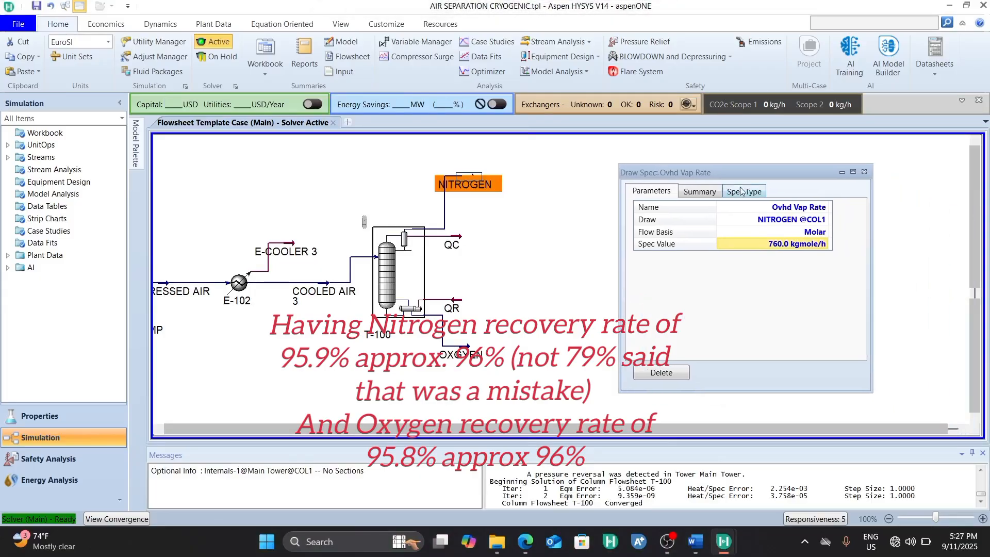
left_click(865, 172)
Review the complete flowsheet, from the AIR feed through the compressors and coolers to column T-100 and its product streams.
scroll(707, 266, "down", 3)
scroll(708, 265, "down", 1)
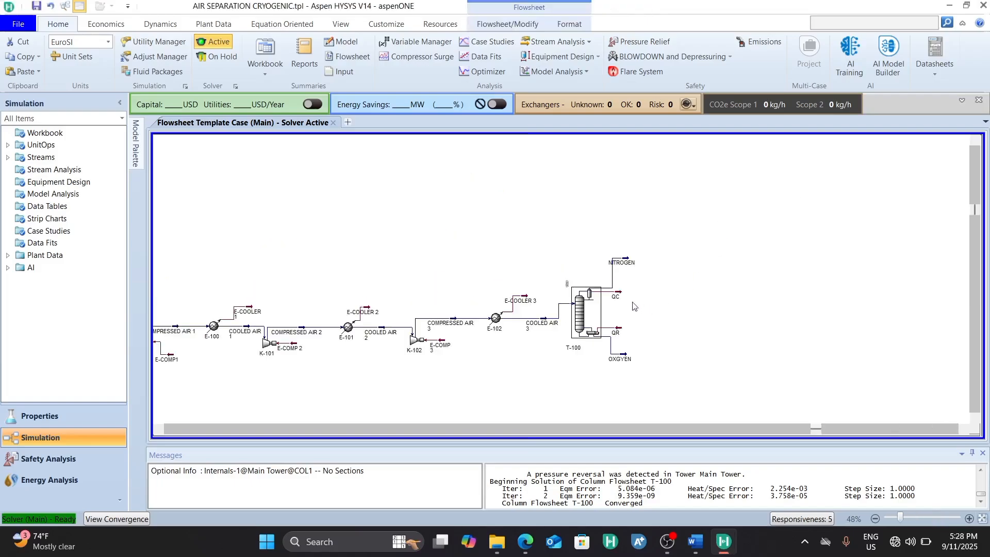
middle_click(464, 235)
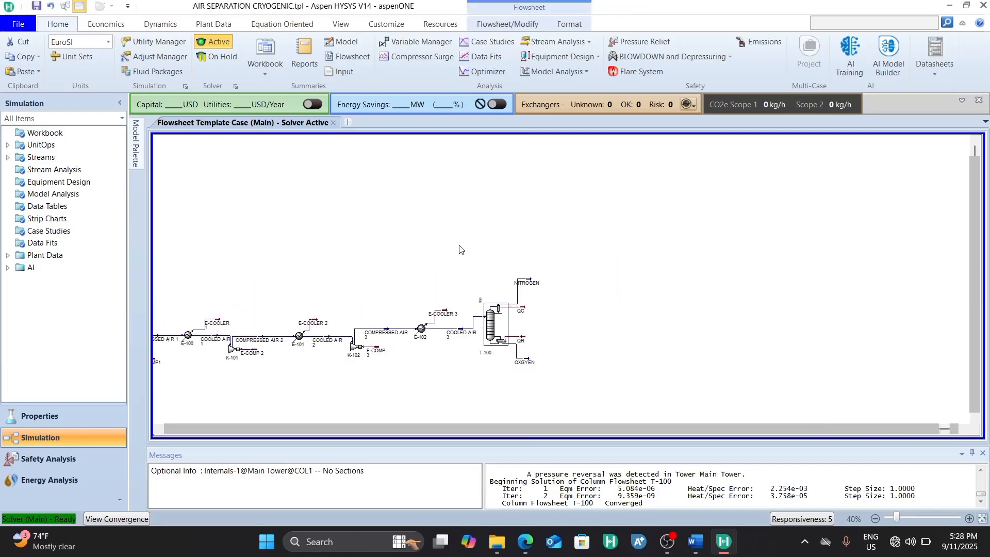
scroll(335, 418, "down", 1)
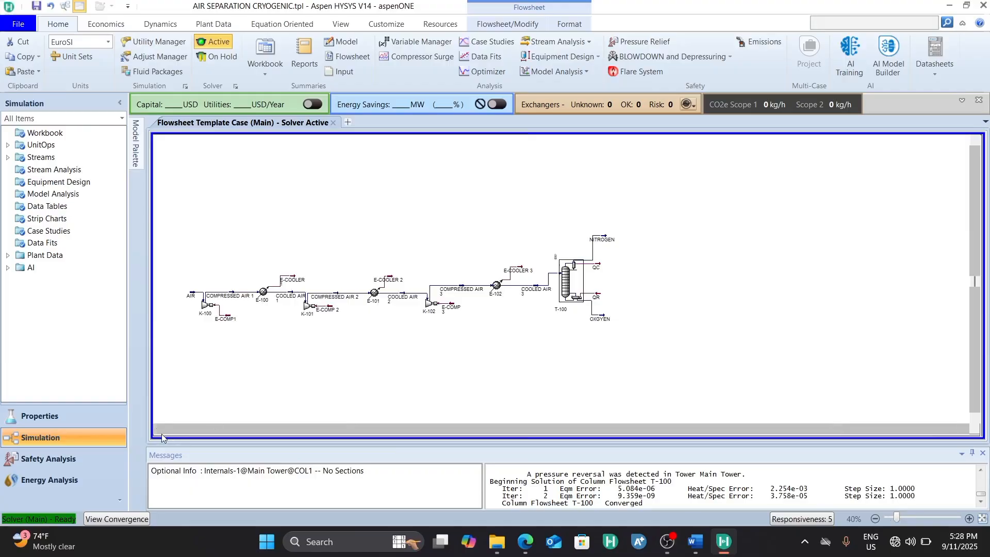
left_click(158, 432)
scroll(632, 327, "up", 1)
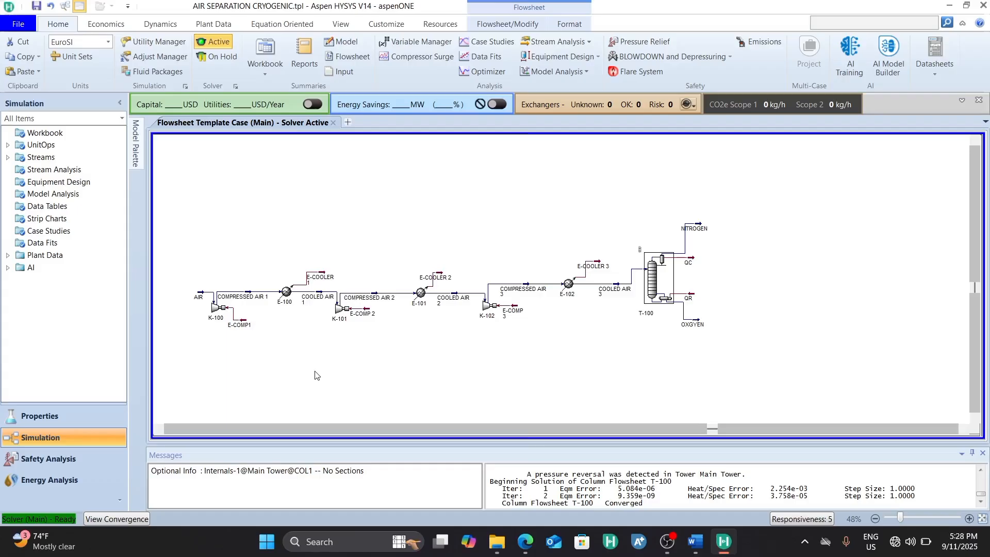
Dismiss the low battery warning and the related Power & Battery notification.
mouse_move(706, 232)
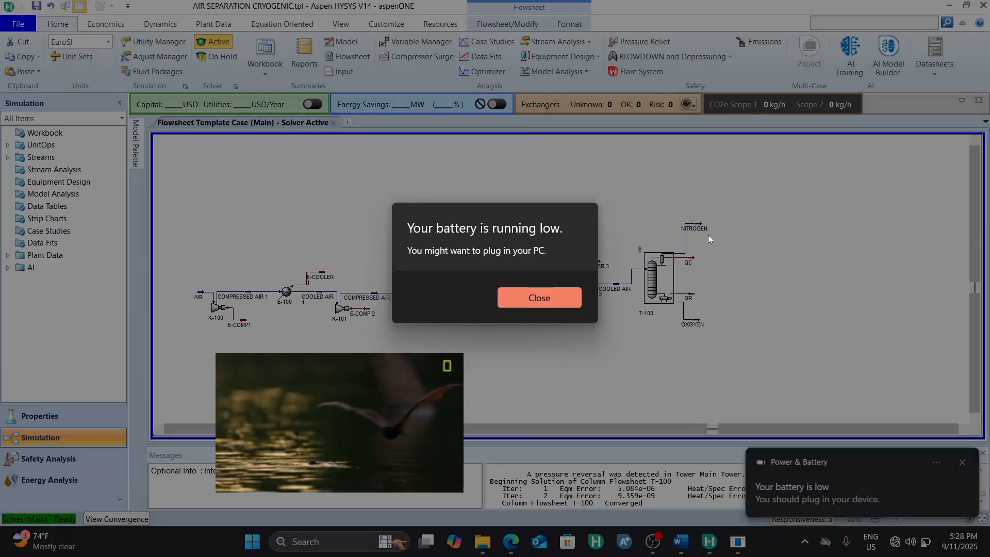
left_click(544, 289)
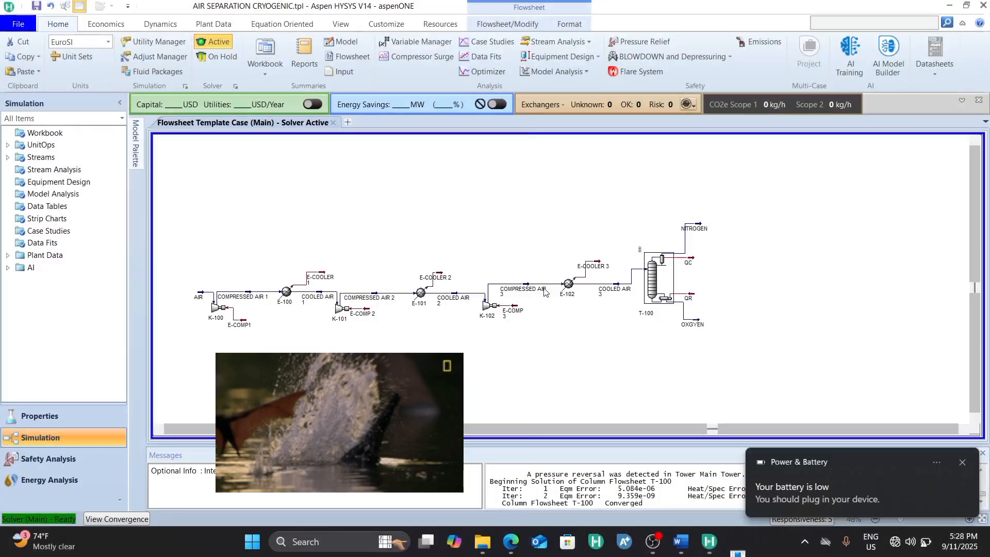
left_click(961, 462)
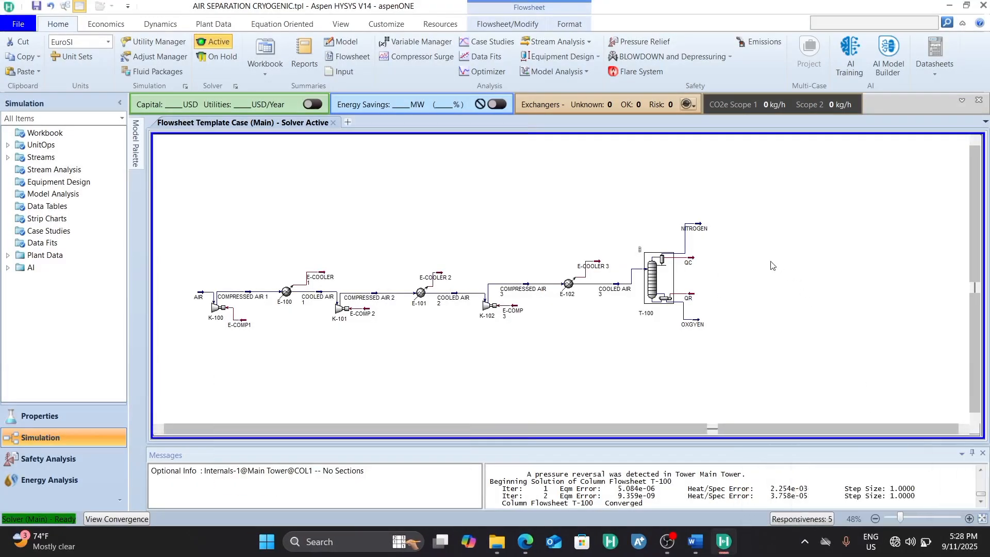